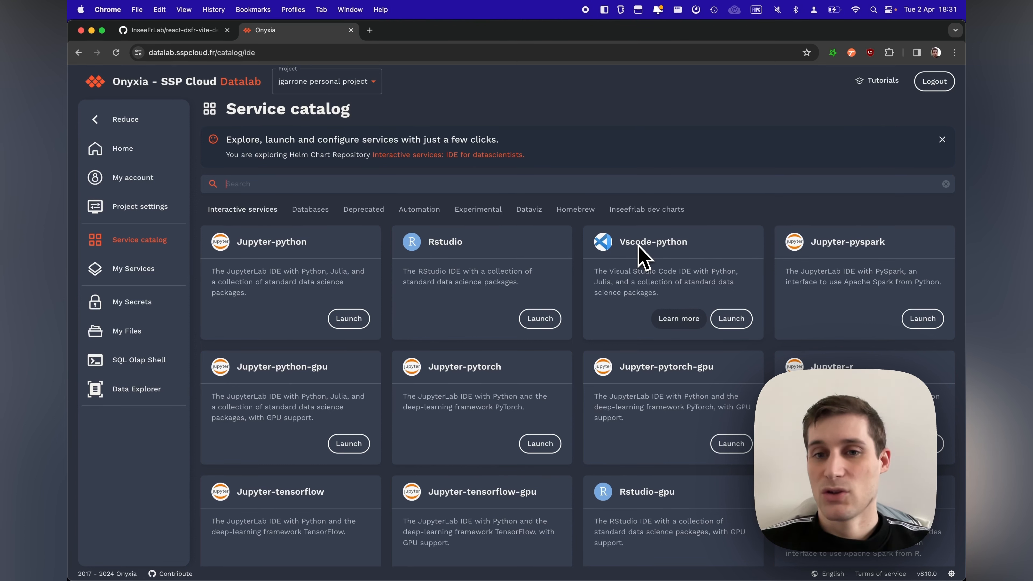
Step: Open the launch configuration for the Vscode-python service and set its friendly name to dsfr-demo
{"action": "left_click", "coordinate": [726, 319]}
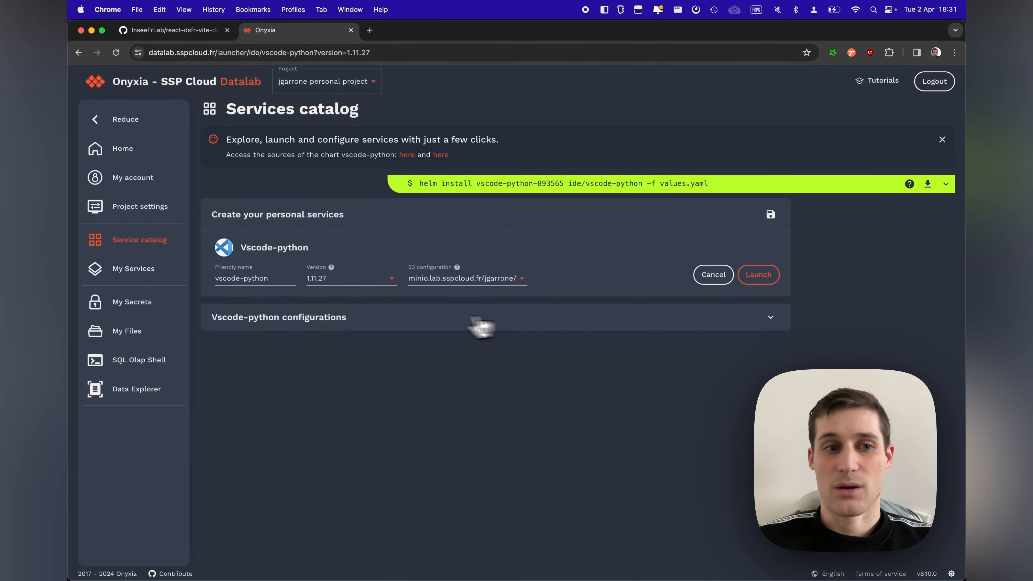
{"action": "left_click", "coordinate": [271, 280]}
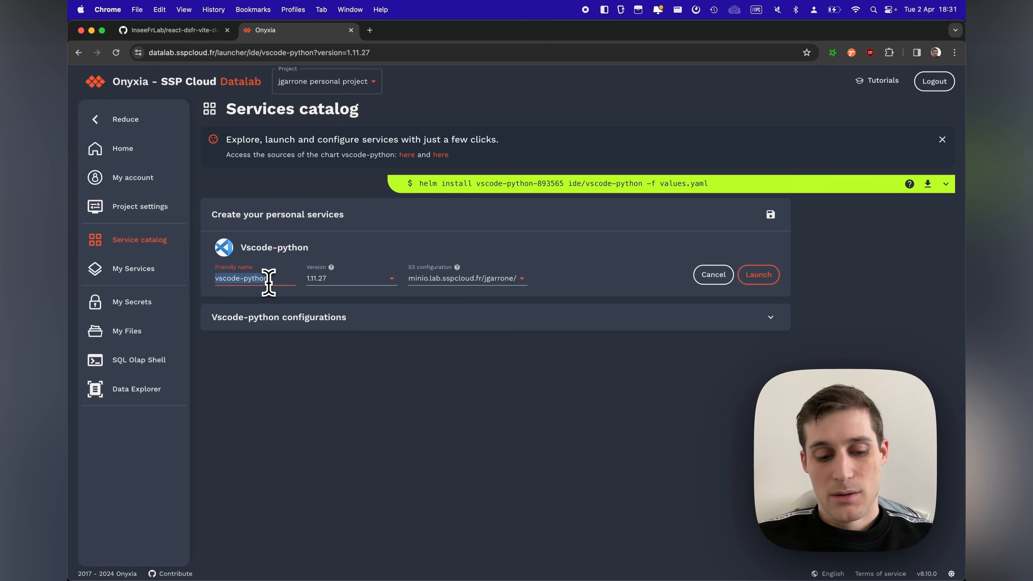
{"action": "type", "text": "dsfr-demo"}
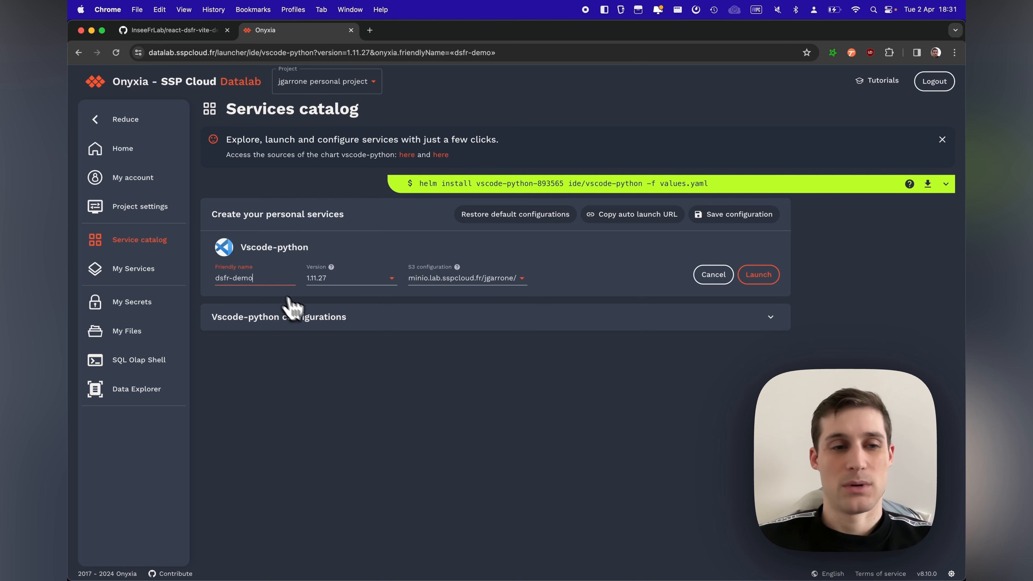
Step: Browse the Vscode-python configuration sections from S3 through Service, and save the dsfr-demo configuration
{"action": "left_click", "coordinate": [320, 323]}
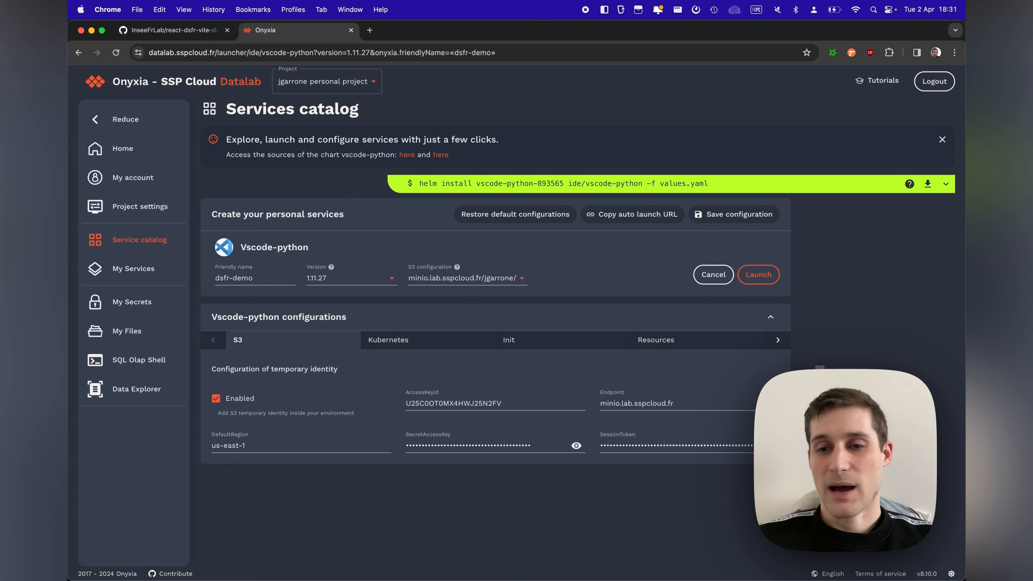
{"action": "left_click", "coordinate": [777, 344]}
{"action": "left_click", "coordinate": [779, 343]}
{"action": "left_click", "coordinate": [779, 344]}
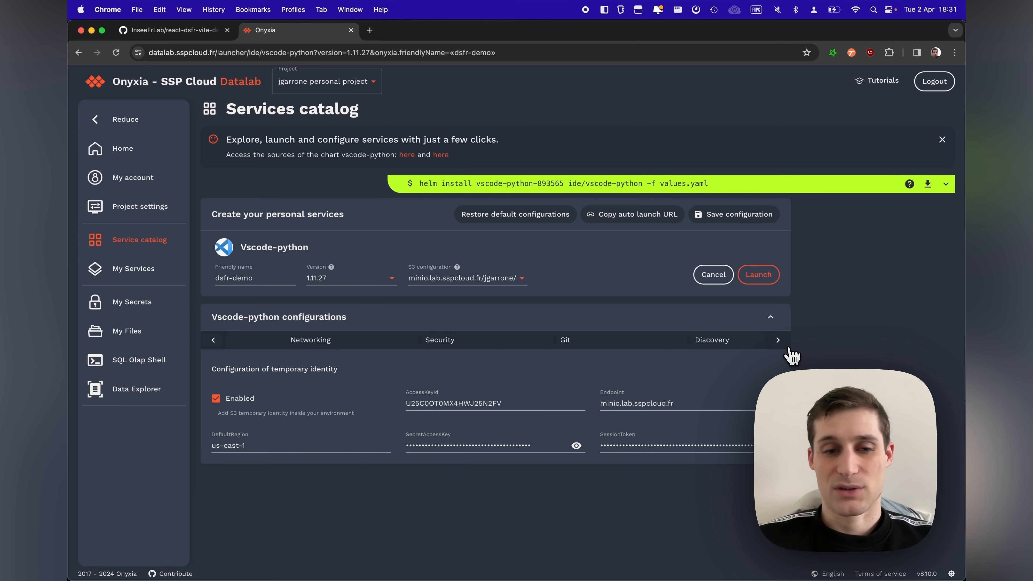
{"action": "left_click", "coordinate": [779, 344]}
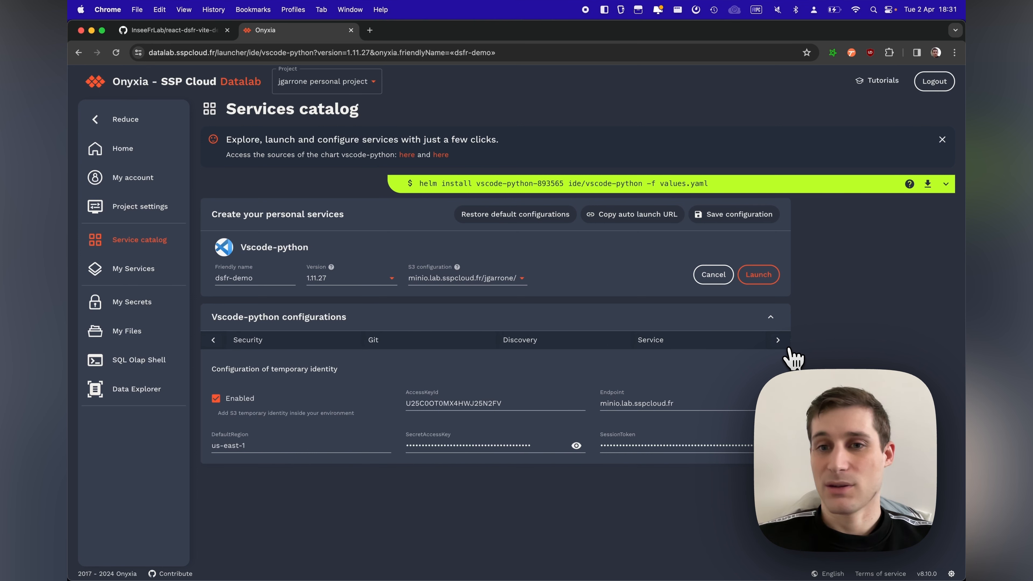
{"action": "left_click", "coordinate": [726, 220]}
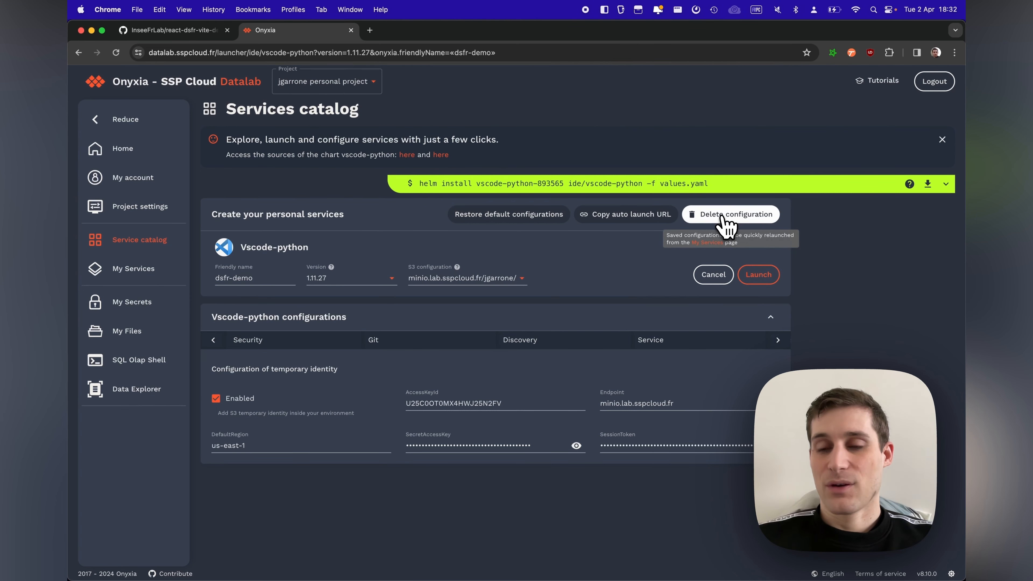
Step: Open the saved dsfr-demo configuration for editing from My Services and launch the service
{"action": "left_click", "coordinate": [118, 281]}
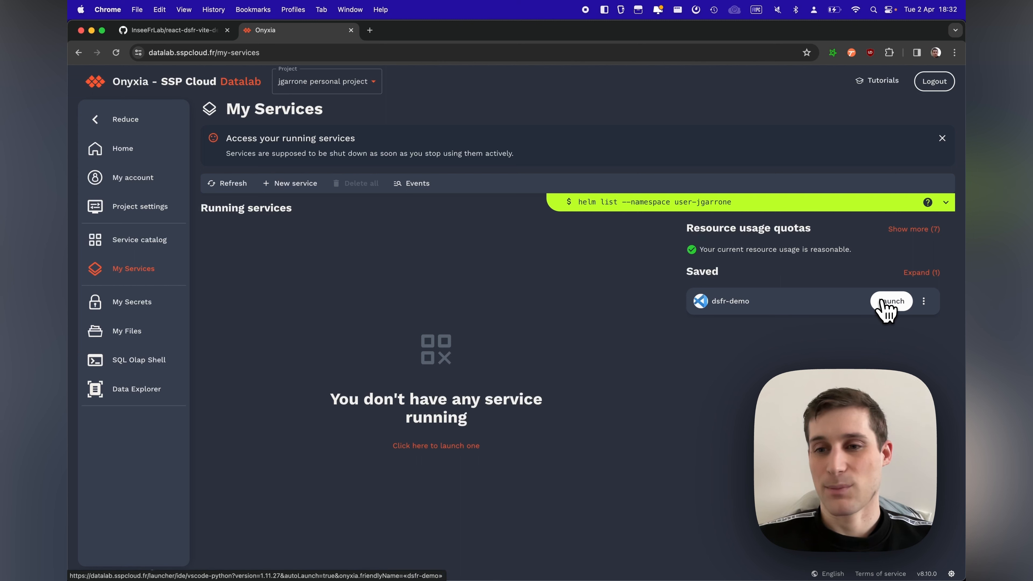
{"action": "left_click", "coordinate": [925, 302]}
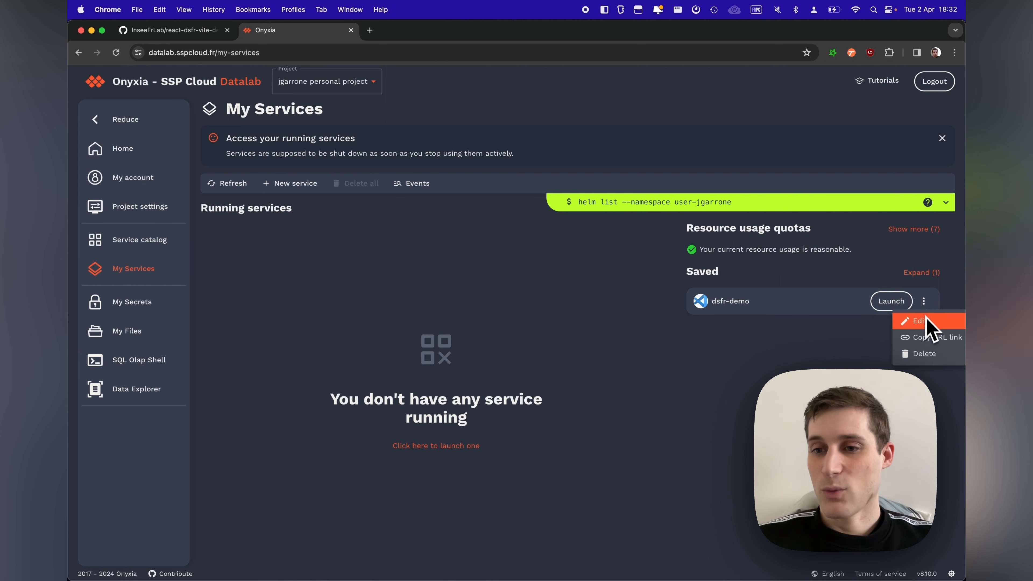
{"action": "left_click", "coordinate": [911, 321]}
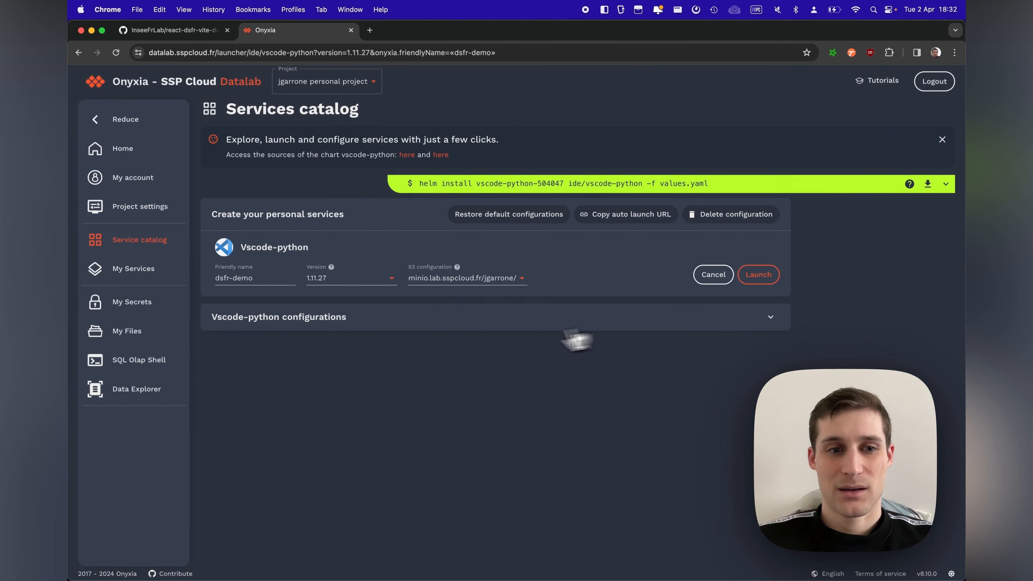
{"action": "left_click", "coordinate": [472, 325]}
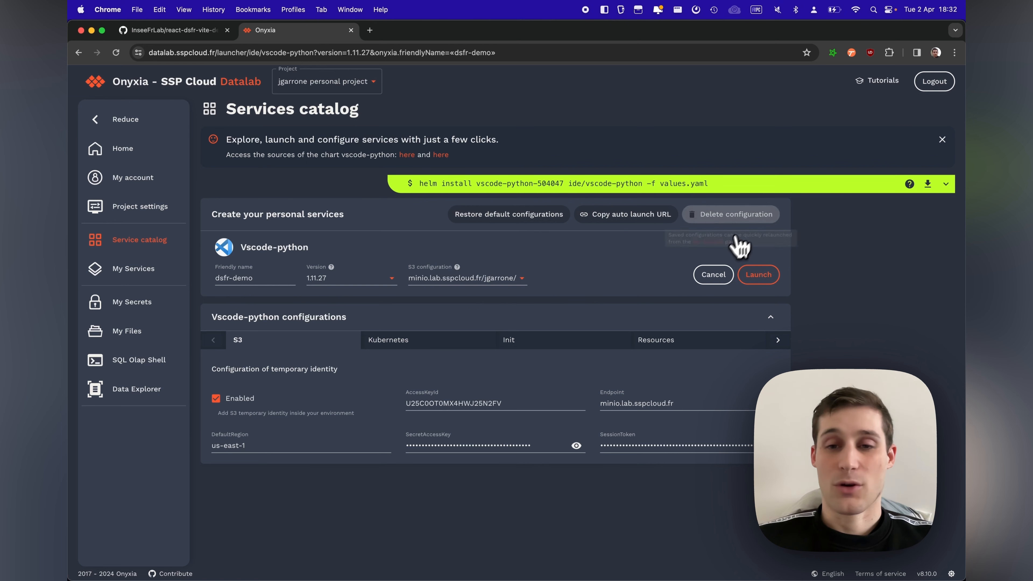
{"action": "left_click", "coordinate": [742, 277]}
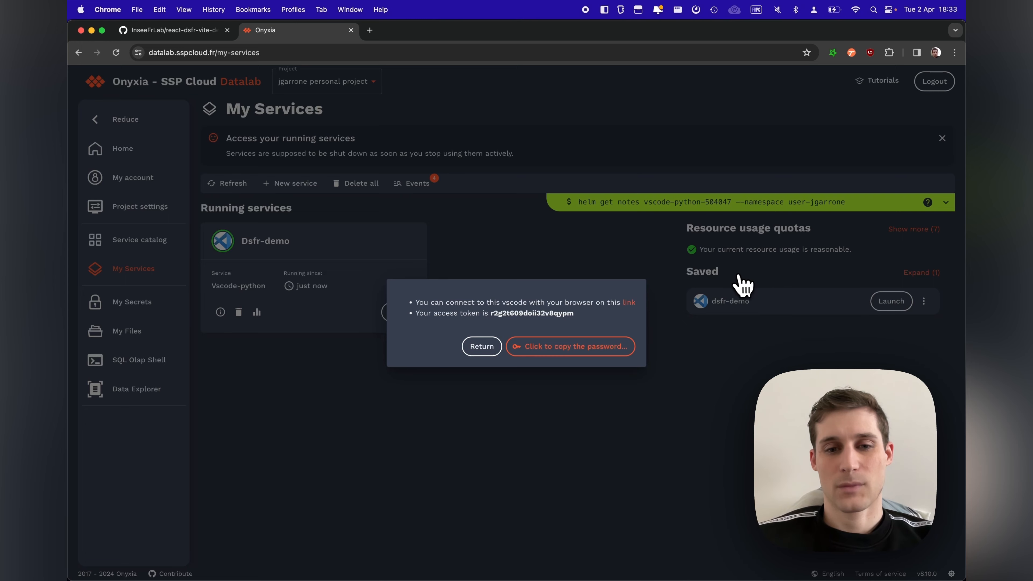
Step: Sign in to the launched code-server with the copied service password and dismiss the browser's offer to save it
{"action": "left_click", "coordinate": [532, 354]}
{"action": "left_click", "coordinate": [532, 354]}
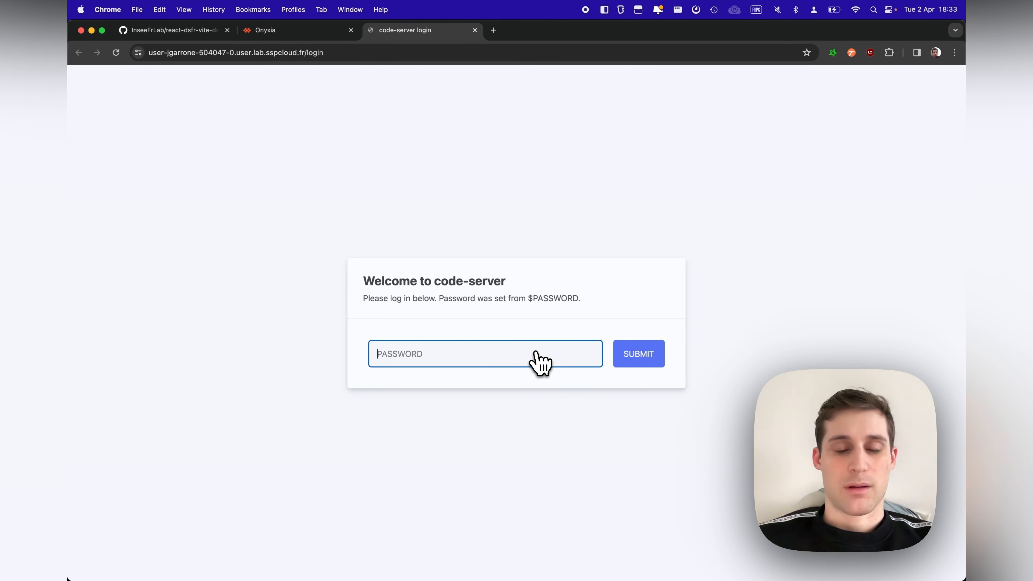
{"action": "left_click", "coordinate": [451, 351]}
{"action": "key", "text": "super+v"}
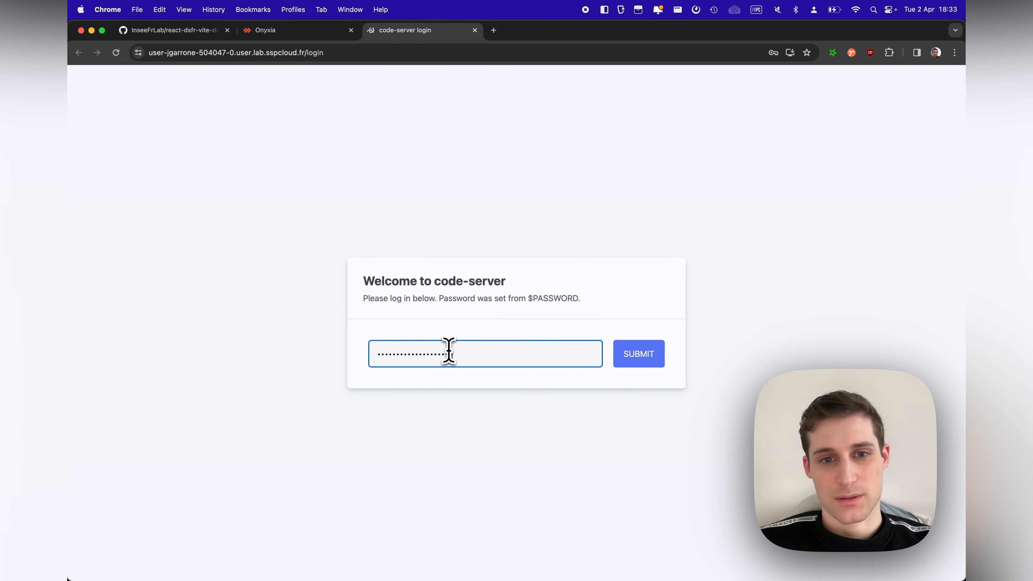
{"action": "left_click", "coordinate": [637, 360]}
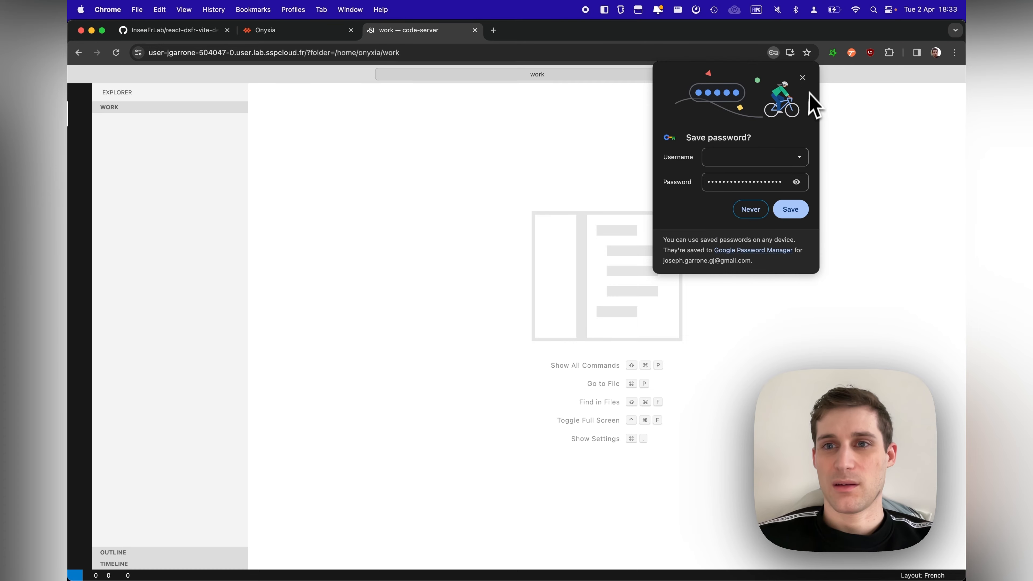
{"action": "left_click", "coordinate": [801, 78]}
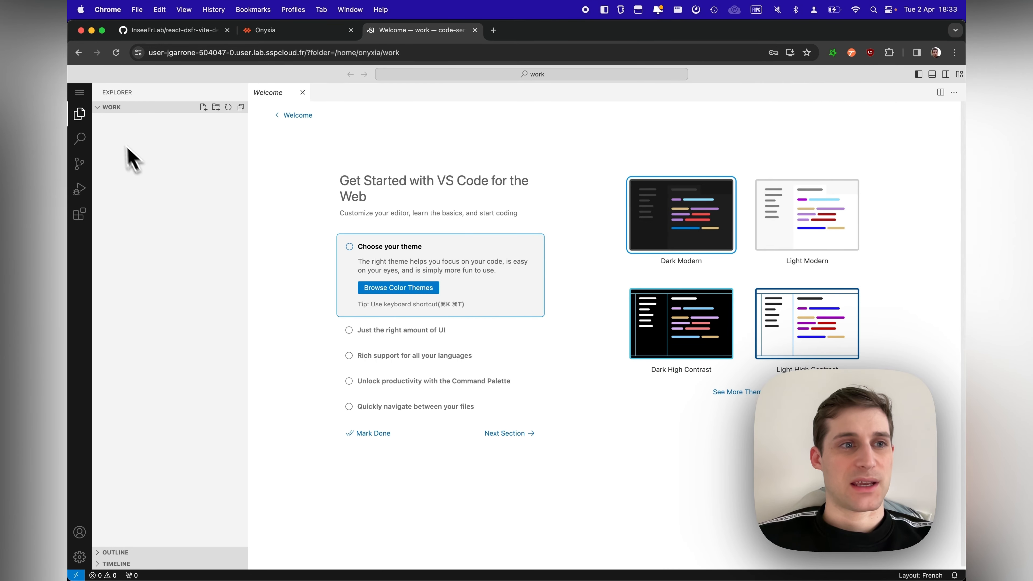
Step: Open a new terminal in the work folder
{"action": "left_click", "coordinate": [82, 100]}
{"action": "mouse_move", "coordinate": [134, 176]}
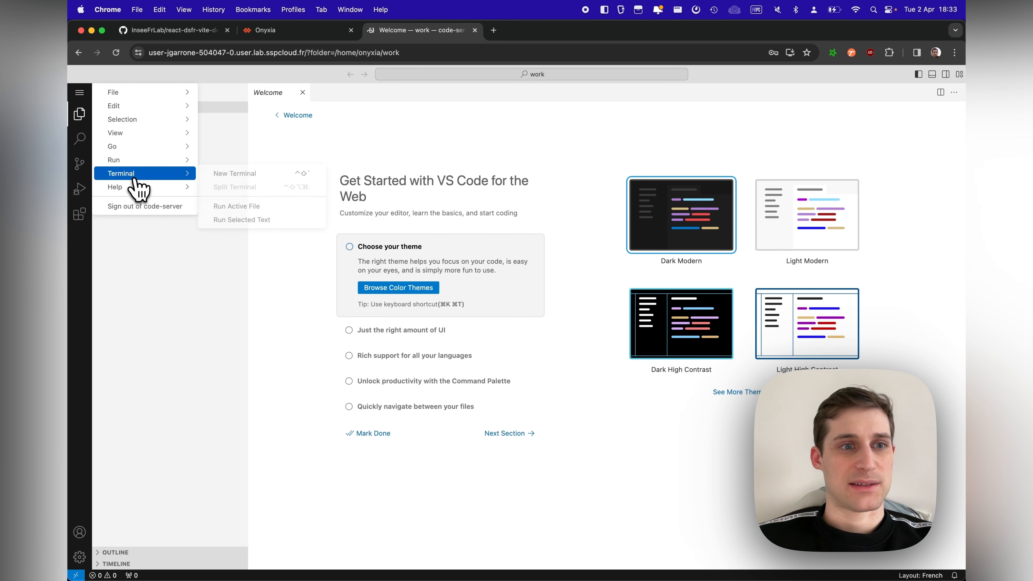
{"action": "left_click", "coordinate": [230, 173]}
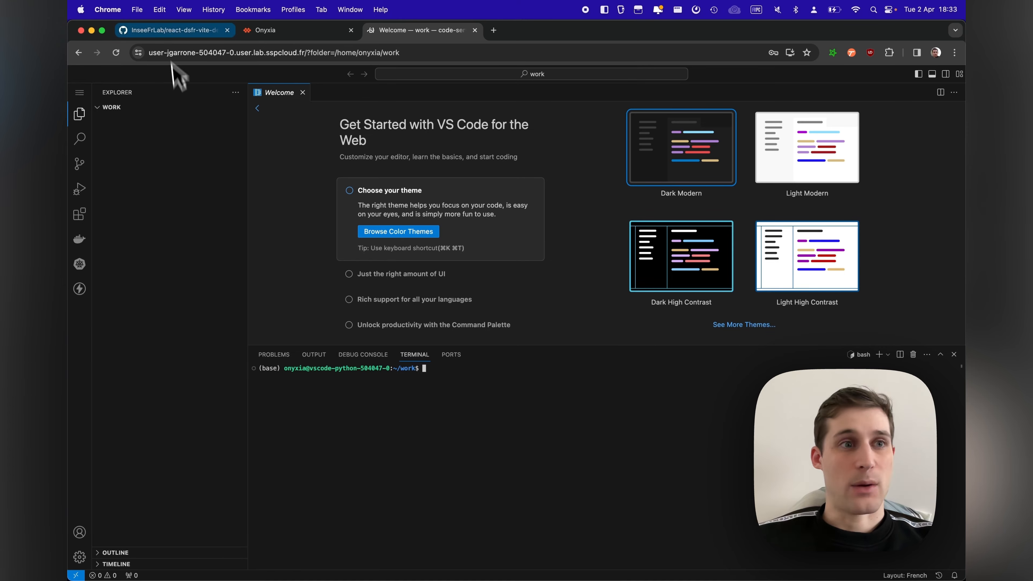
{"action": "left_click", "coordinate": [176, 36]}
{"action": "left_click", "coordinate": [187, 53]}
{"action": "key", "text": "super+c"}
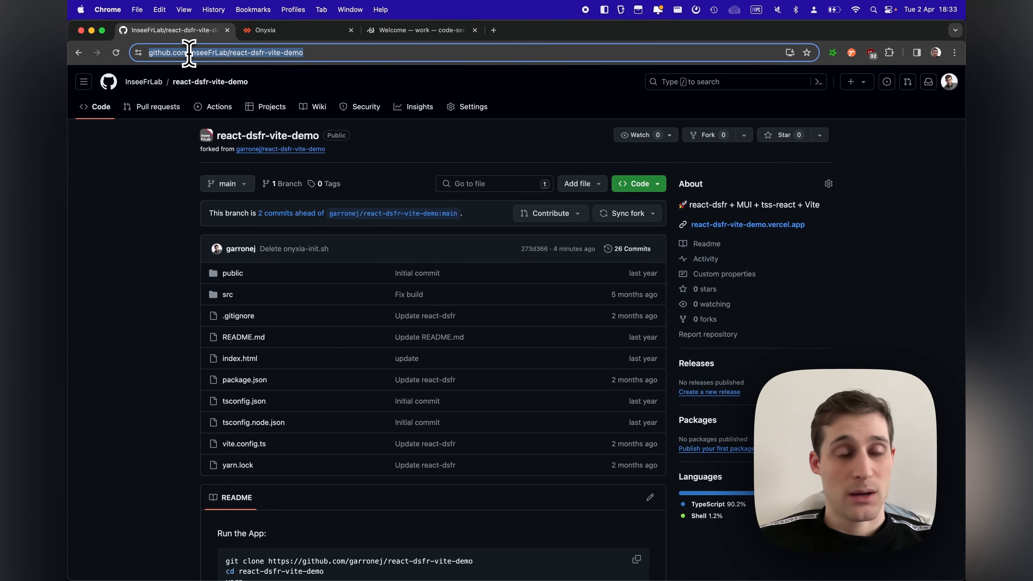
{"action": "left_click", "coordinate": [386, 31]}
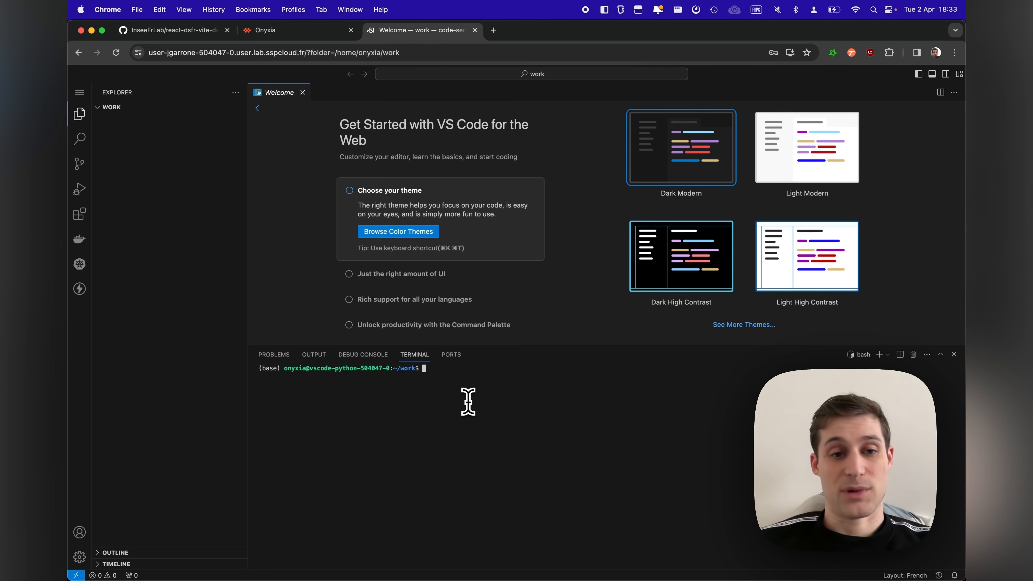
{"action": "key", "text": "super+v"}
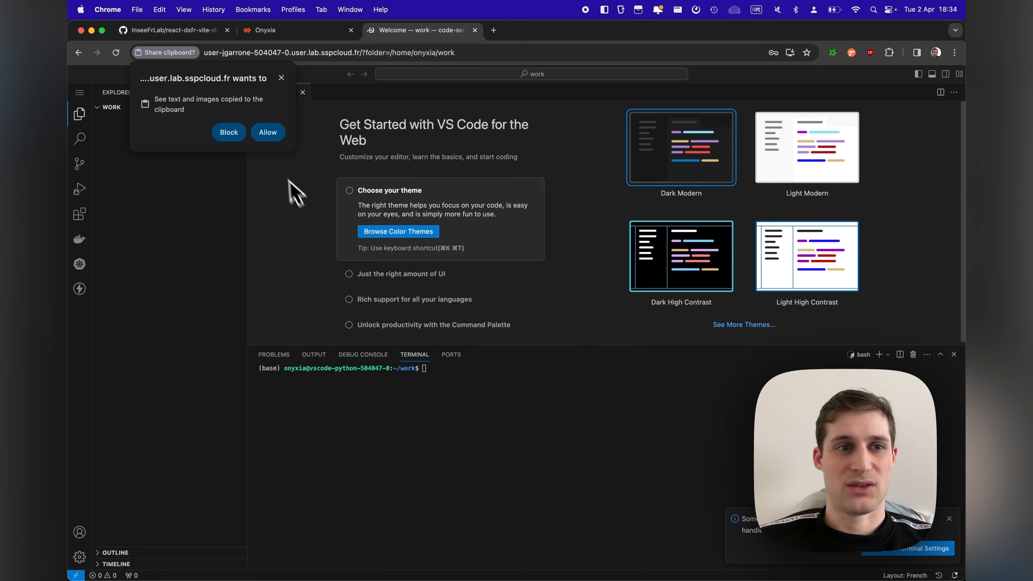
{"action": "left_click", "coordinate": [271, 137]}
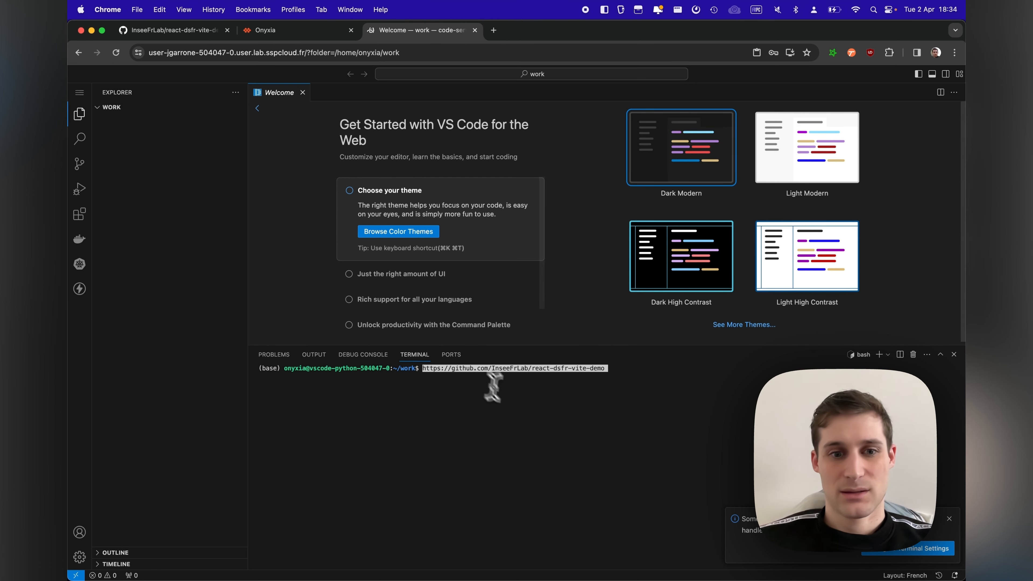
{"action": "key", "text": "Left"}
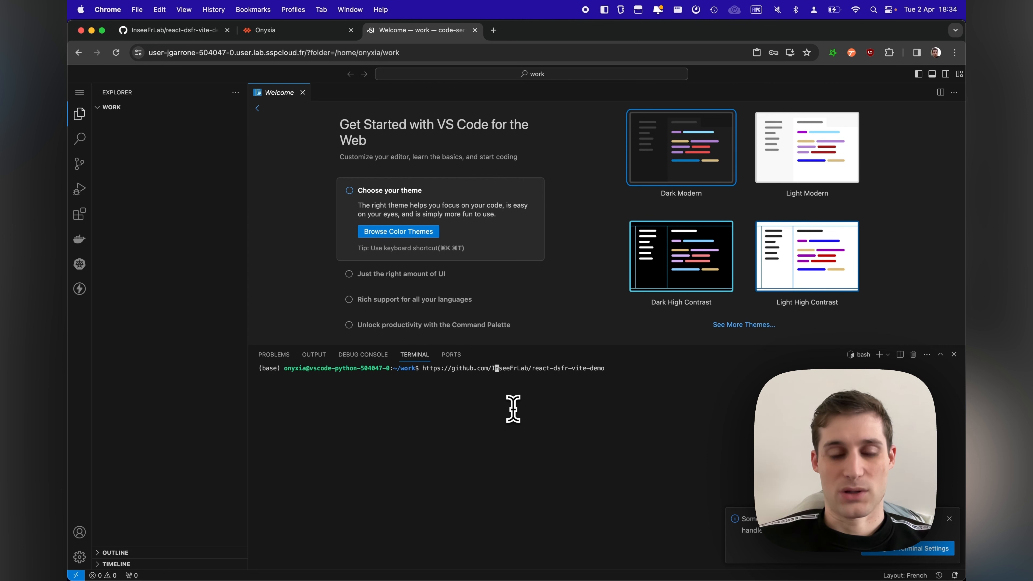
{"action": "type", "text": "git clone"}
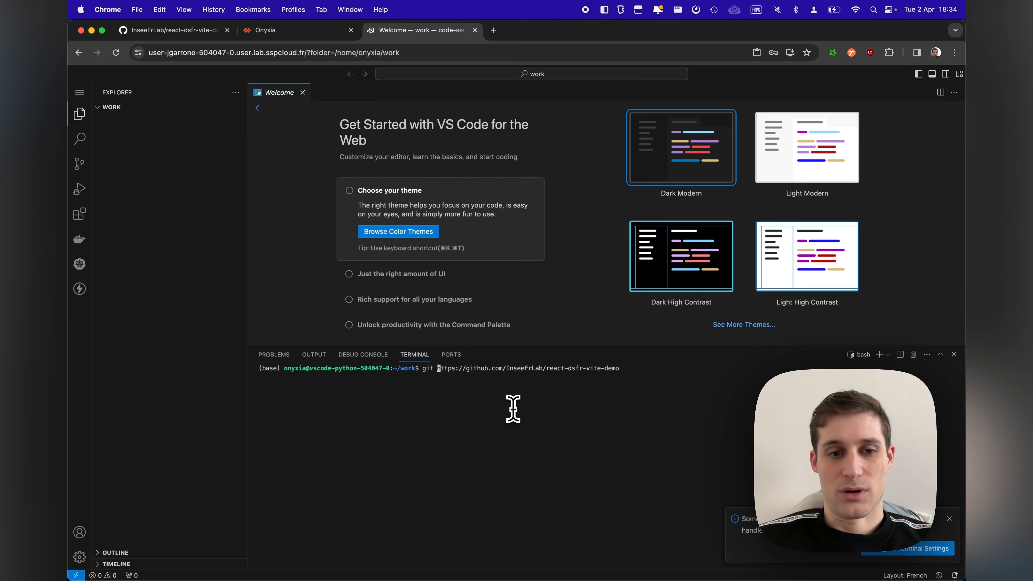
{"action": "key", "text": "Return"}
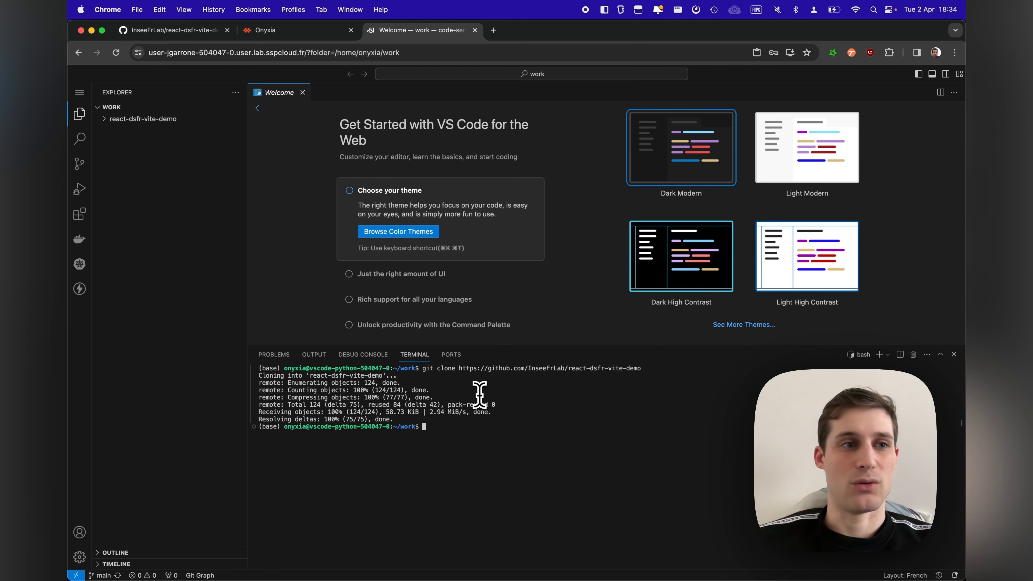
{"action": "left_click", "coordinate": [256, 36]}
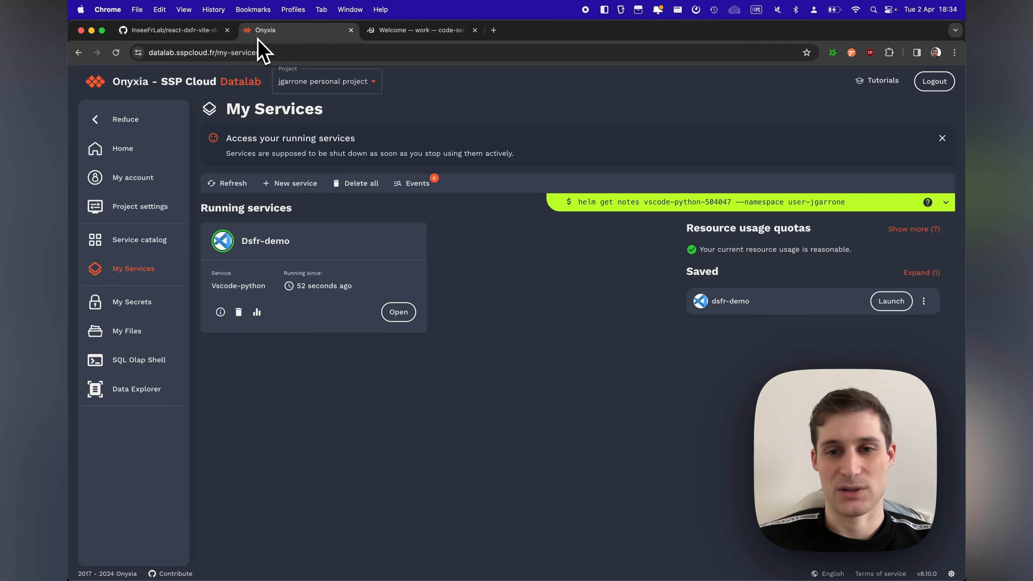
{"action": "left_click", "coordinate": [923, 301]}
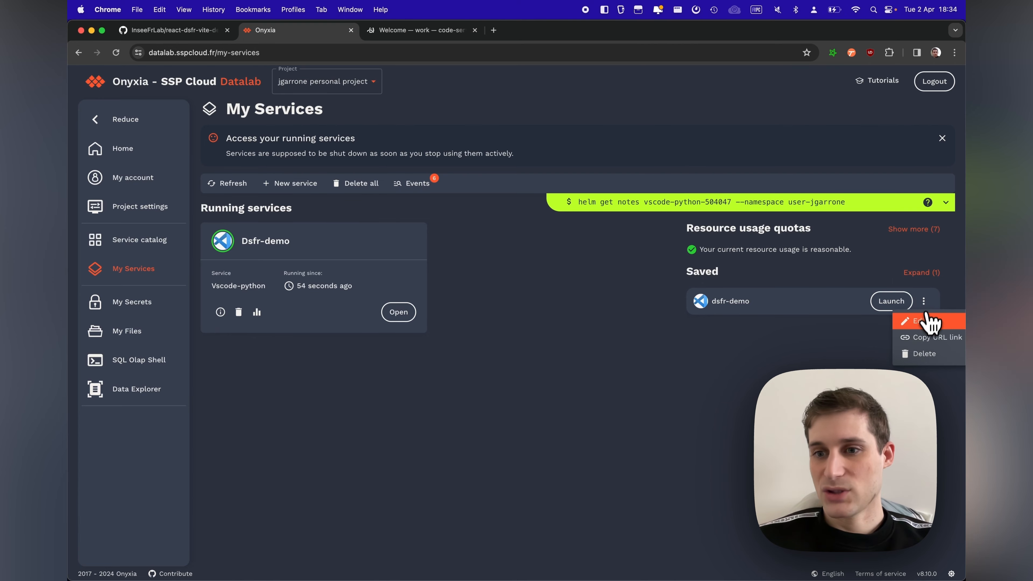
{"action": "left_click", "coordinate": [924, 326]}
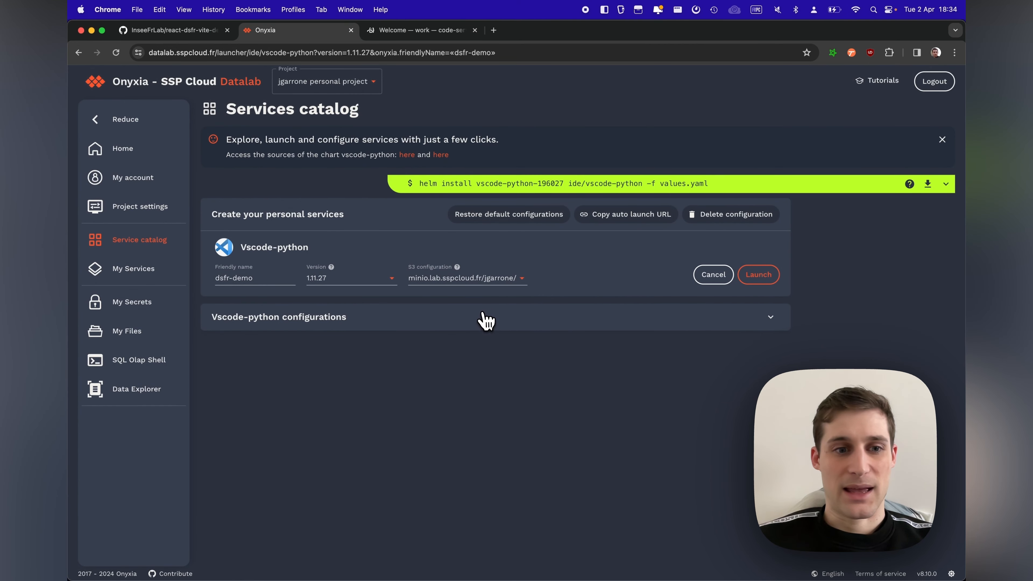
{"action": "left_click", "coordinate": [483, 315]}
{"action": "left_click", "coordinate": [777, 342]}
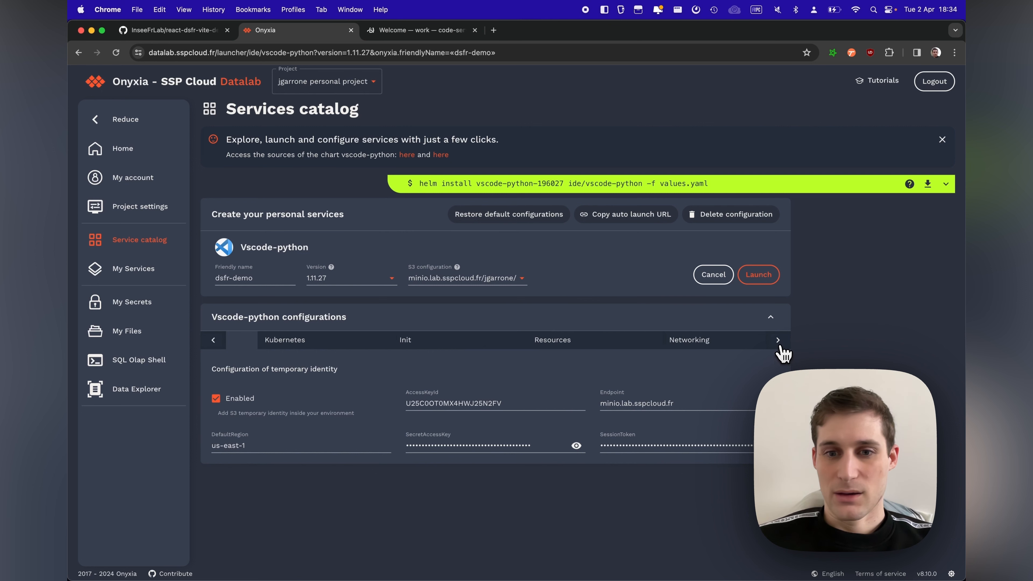
{"action": "left_click", "coordinate": [668, 349]}
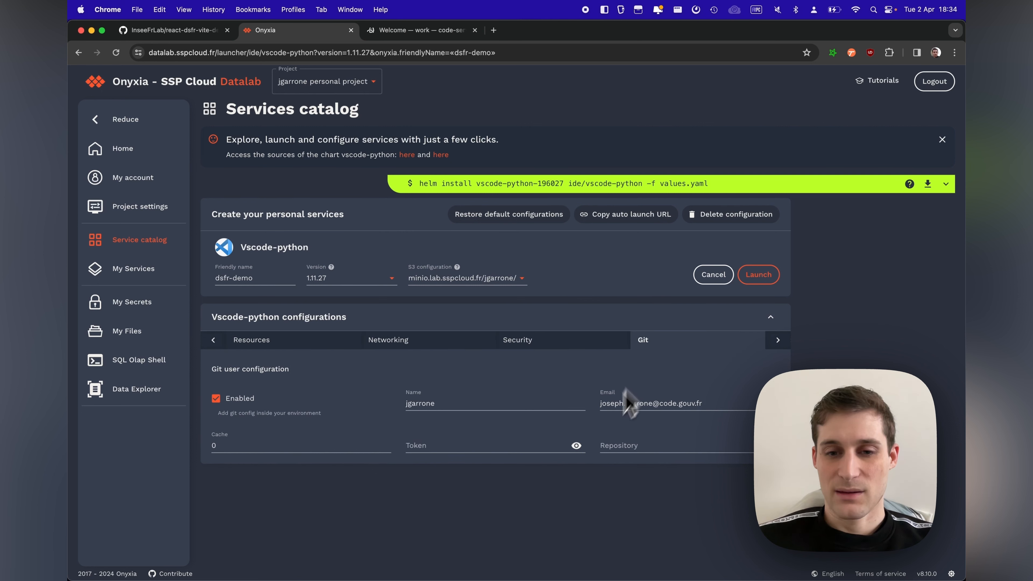
{"action": "left_click", "coordinate": [629, 443]}
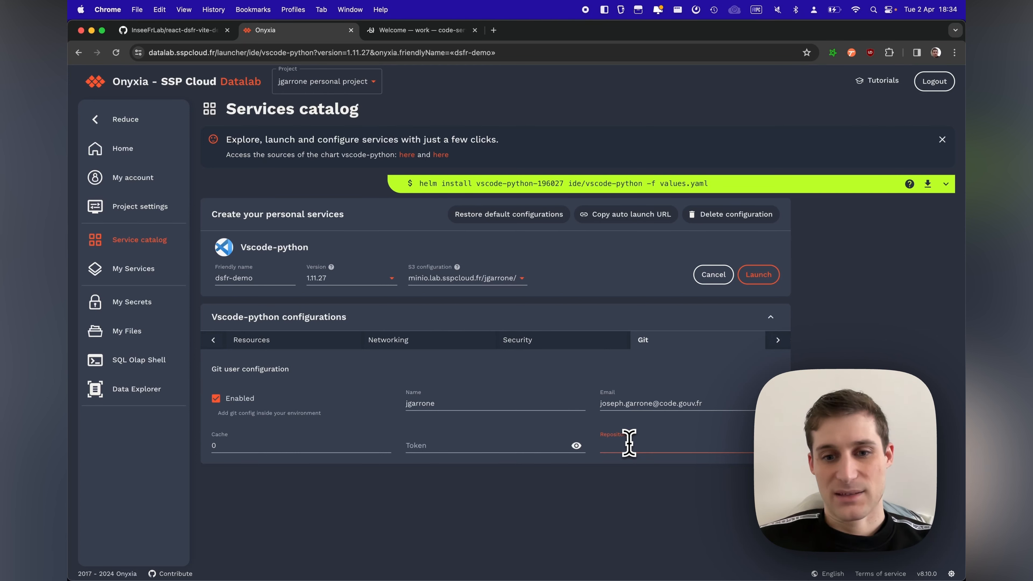
{"action": "key", "text": "super+v"}
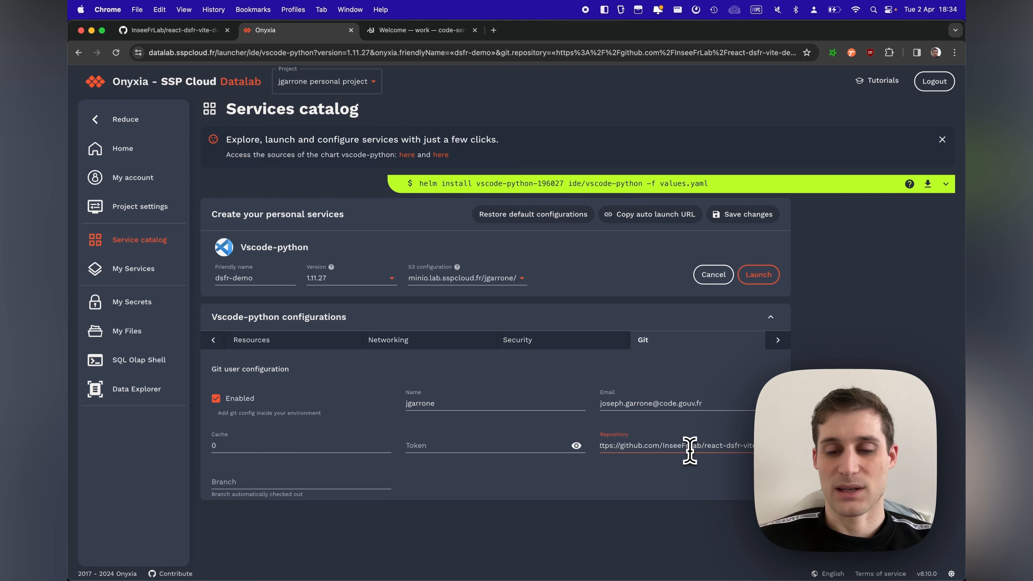
{"action": "left_click", "coordinate": [736, 222]}
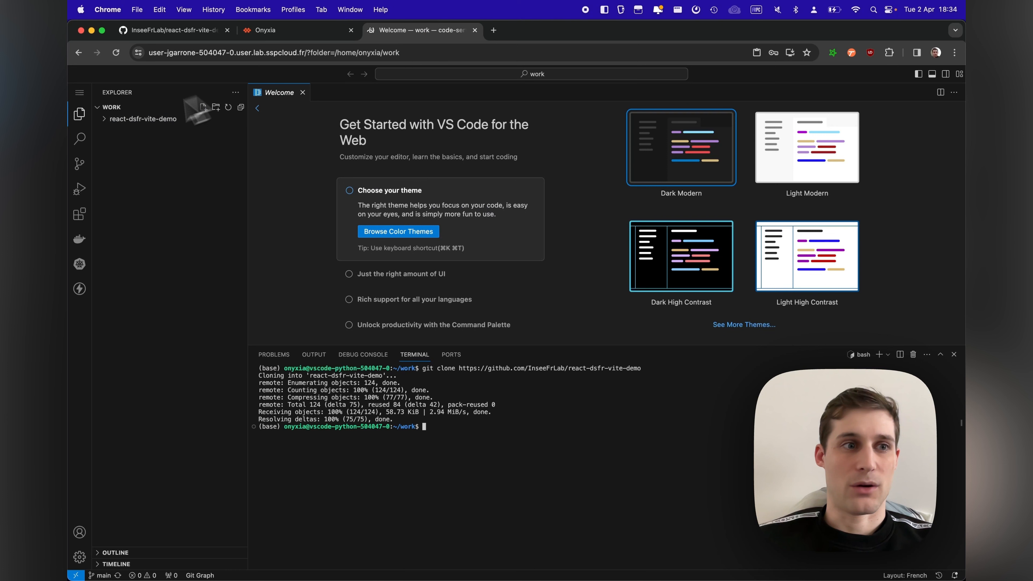
Step: In the code-server, expand the react-dsfr-vite-demo folder and run node -v in the terminal to check for Node.js
{"action": "left_click", "coordinate": [118, 121]}
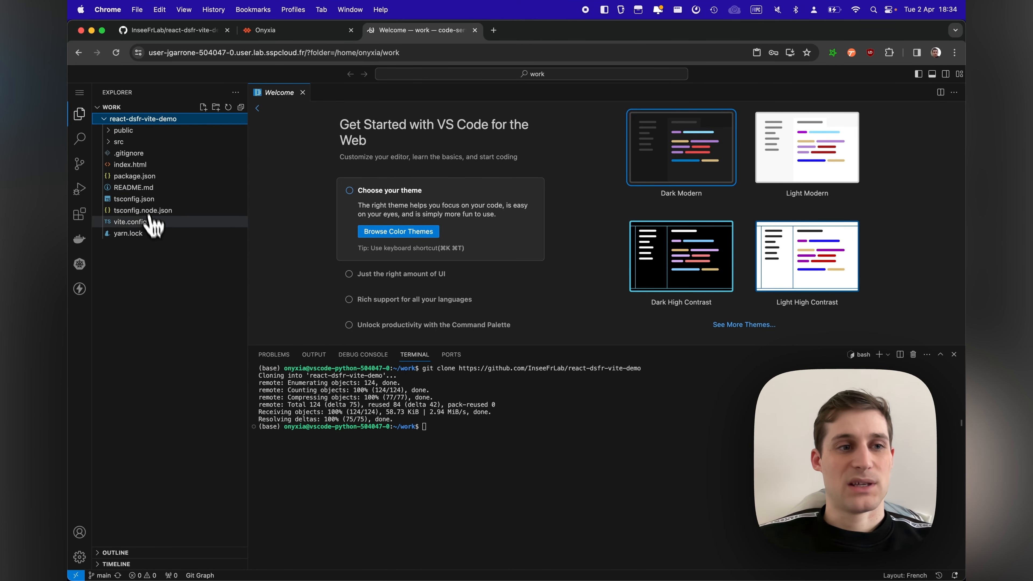
{"action": "left_click", "coordinate": [460, 432]}
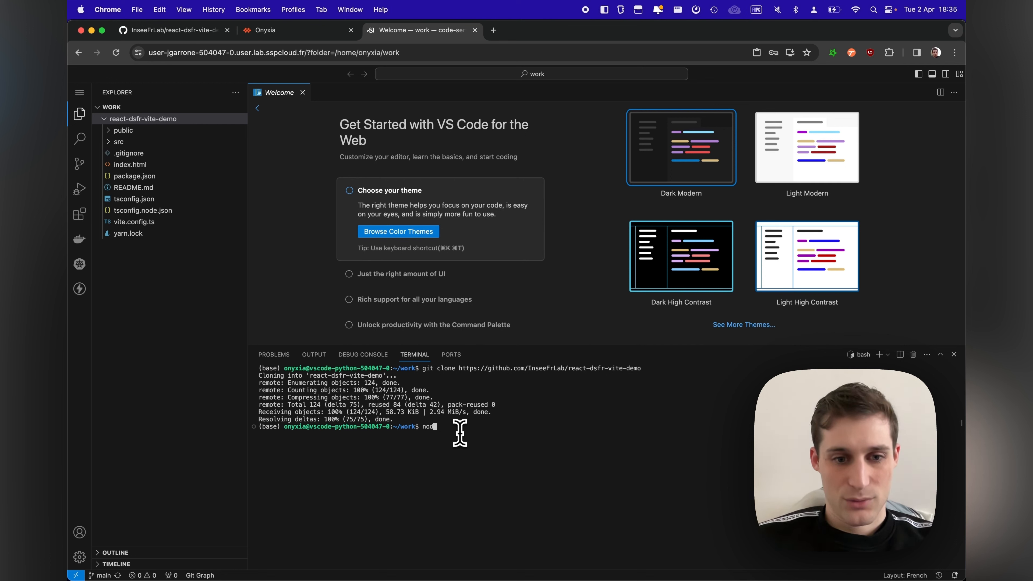
{"action": "key", "text": "Return"}
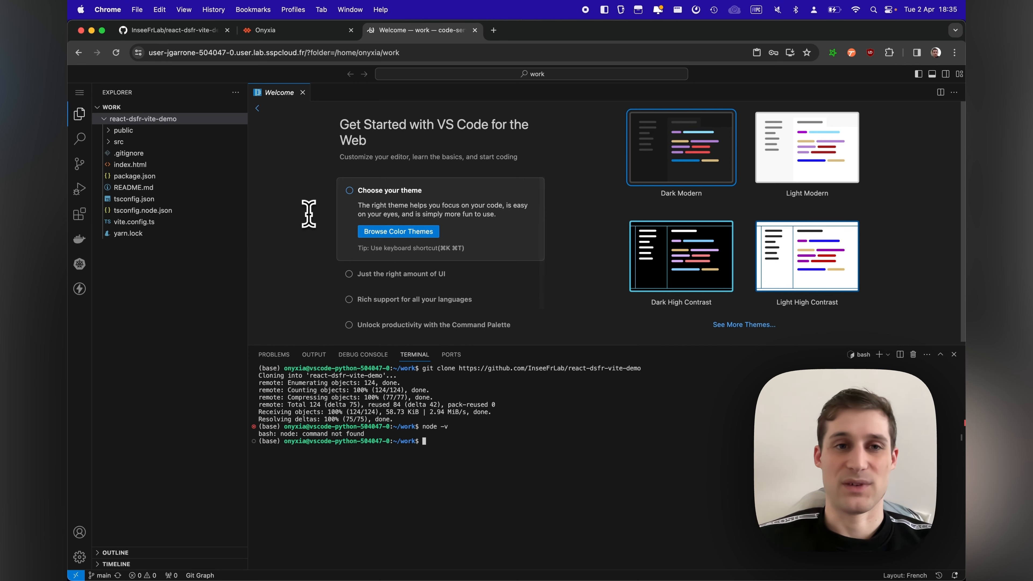
Step: Open nodejs.org in a new browser tab and go to its Node.js download page
{"action": "left_click", "coordinate": [493, 33]}
{"action": "type", "text": "nodejs.org/api/tls.html"}
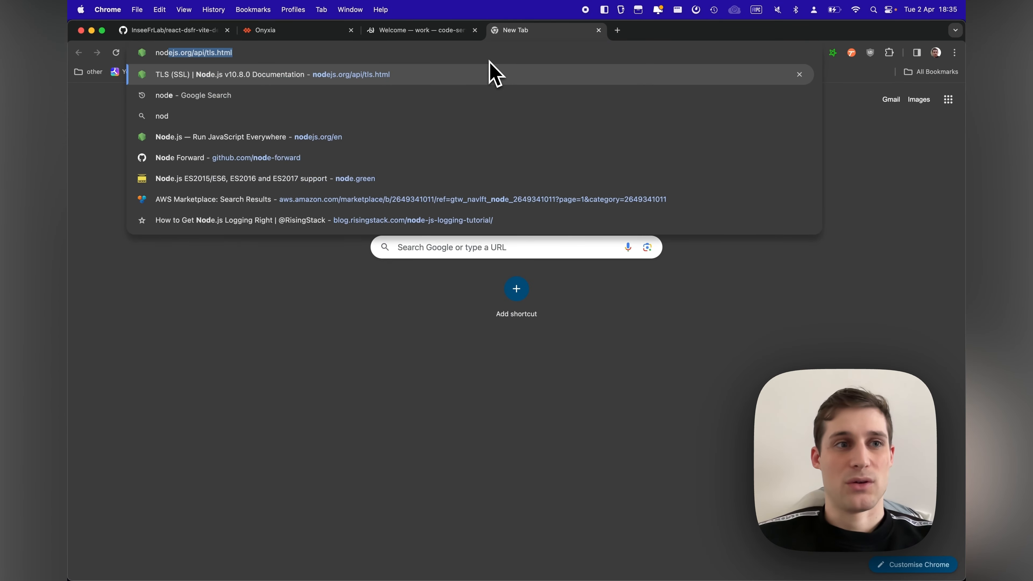
{"action": "key", "text": "Return"}
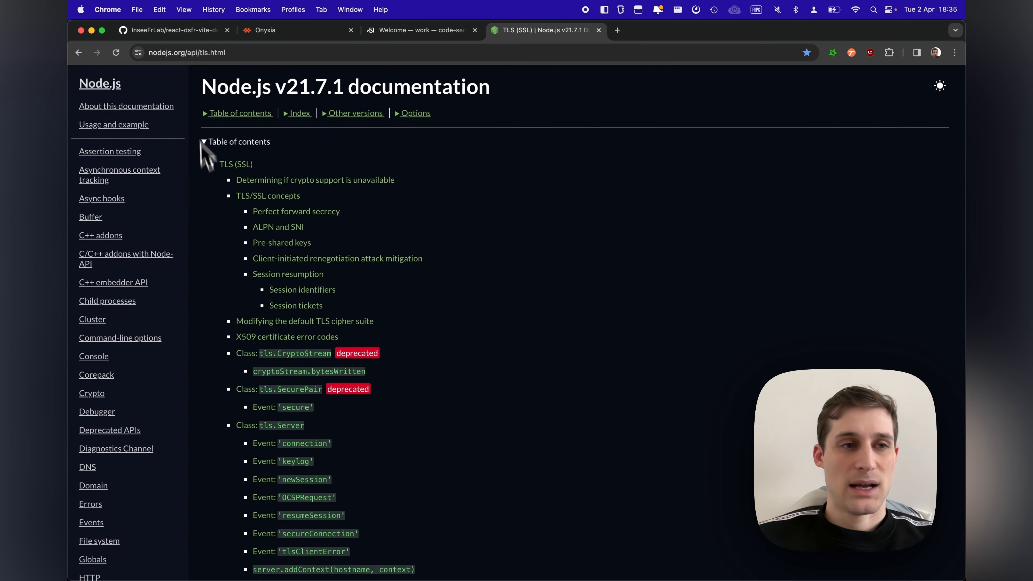
{"action": "left_click_drag", "start_coordinate": [186, 54], "coordinate": [248, 55]}
{"action": "key", "text": "BackSpace"}
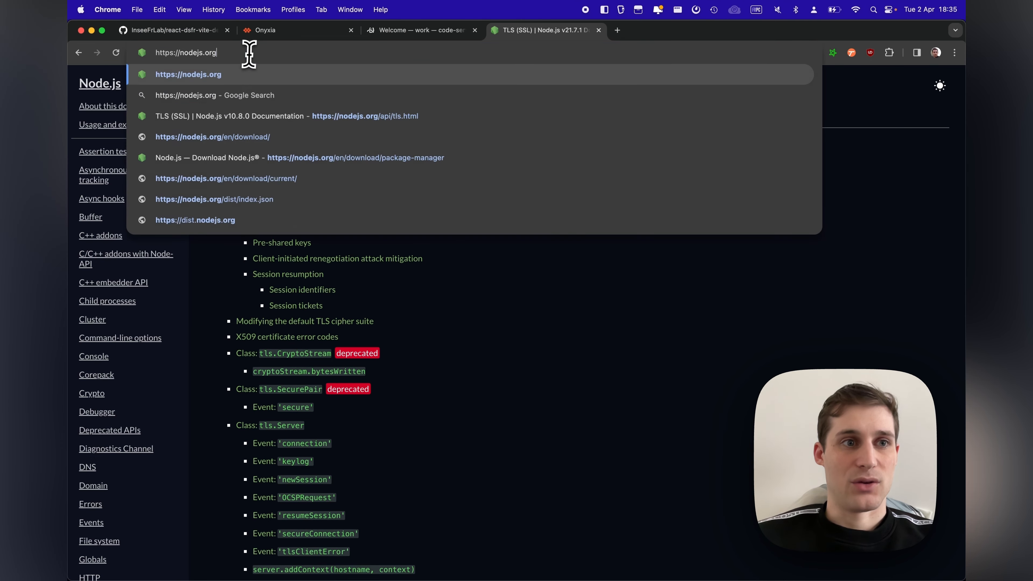
{"action": "key", "text": "Return"}
{"action": "left_click", "coordinate": [228, 116]}
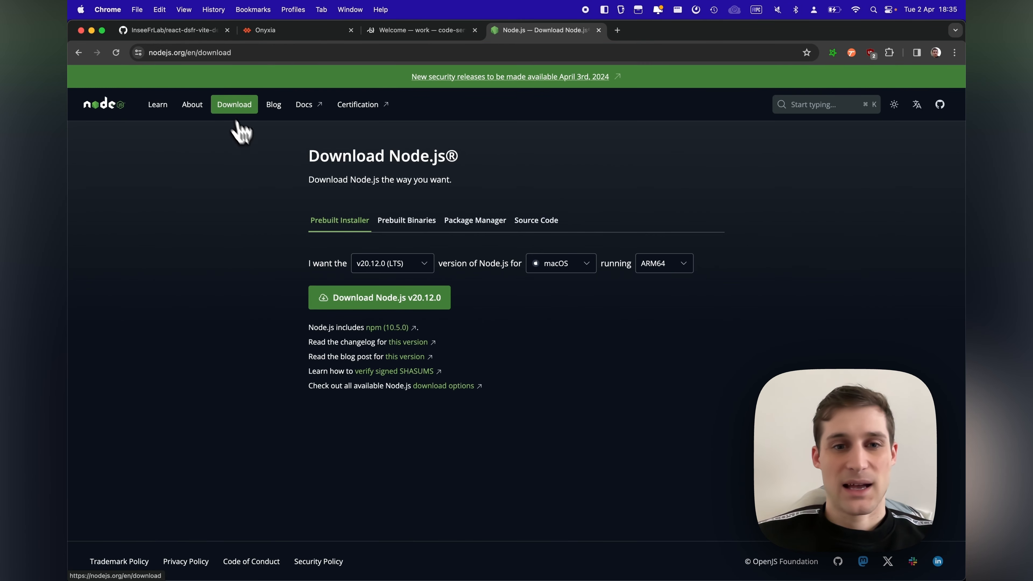
Step: Check which versions, operating systems and architectures are offered for the prebuilt Node.js installer
{"action": "left_click", "coordinate": [423, 268]}
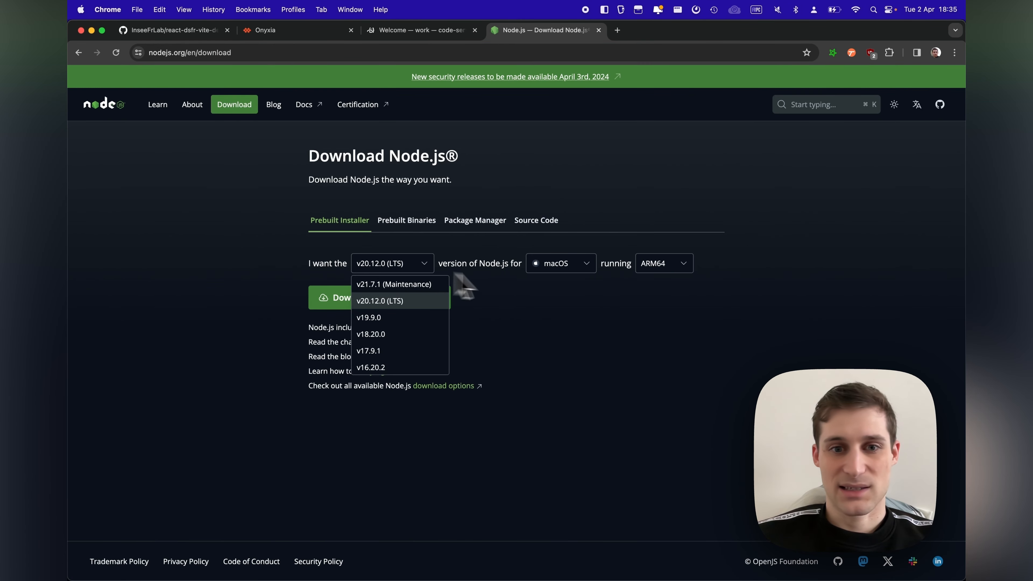
{"action": "left_click", "coordinate": [567, 277]}
{"action": "left_click", "coordinate": [580, 268]}
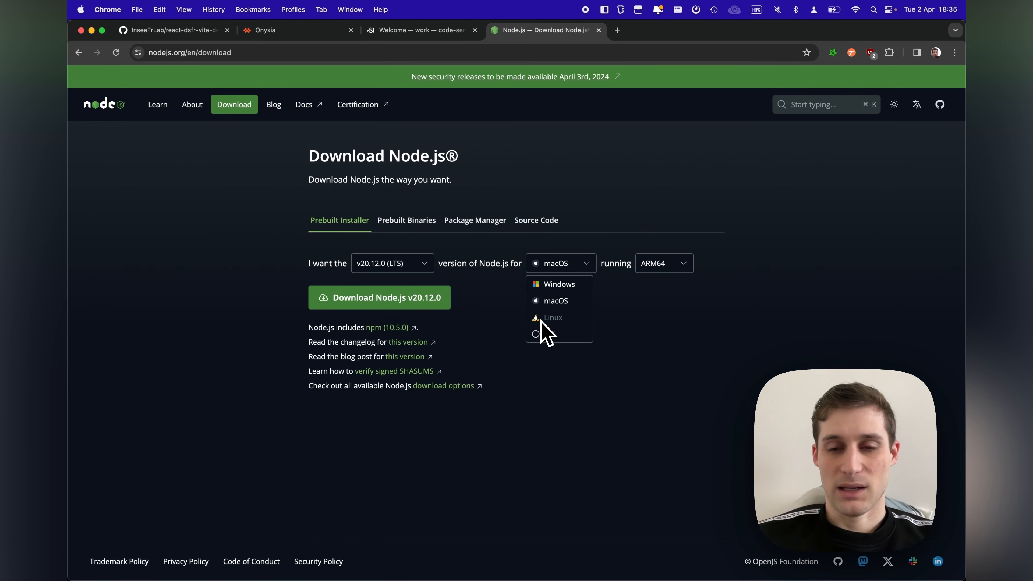
{"action": "left_click", "coordinate": [523, 321]}
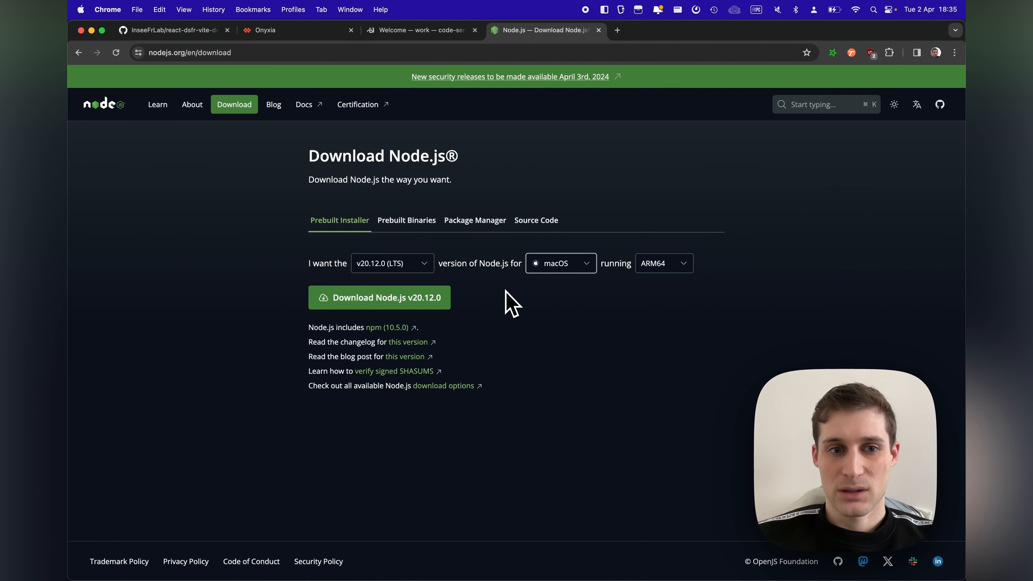
{"action": "left_click", "coordinate": [653, 269]}
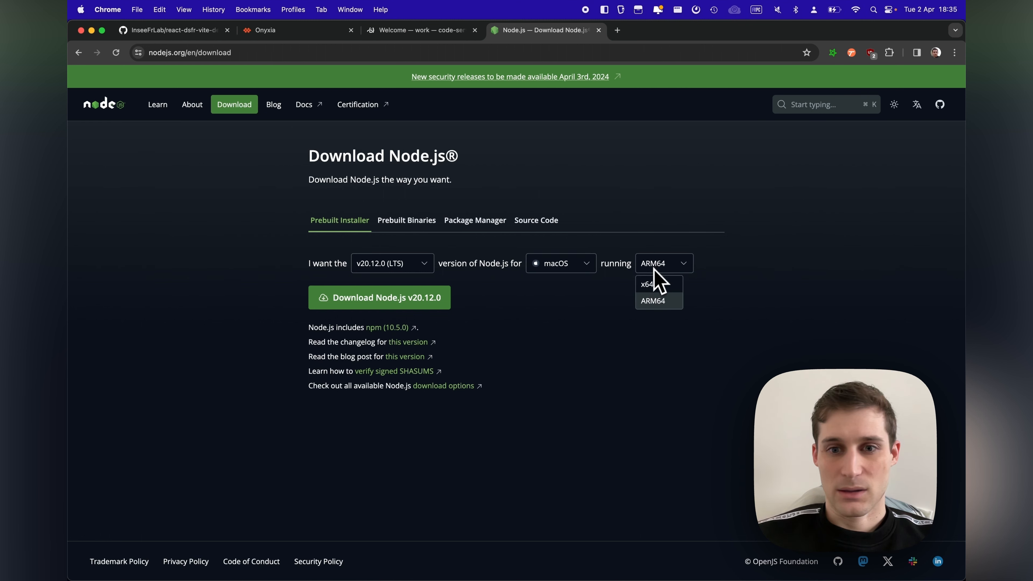
{"action": "left_click", "coordinate": [401, 275]}
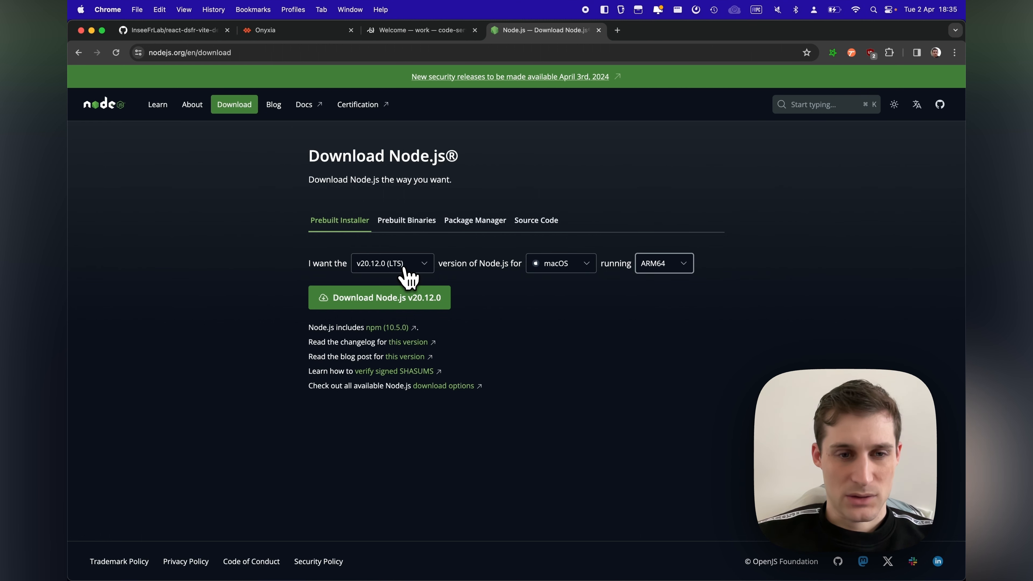
Step: Show the package manager installation instructions for Node.js on Linux
{"action": "left_click", "coordinate": [475, 221]}
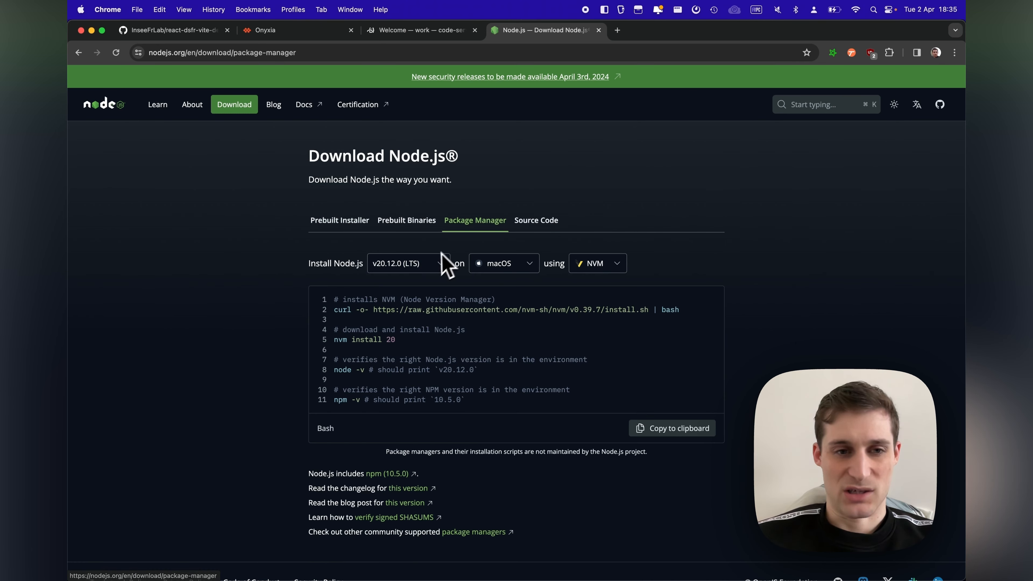
{"action": "left_click", "coordinate": [504, 264]}
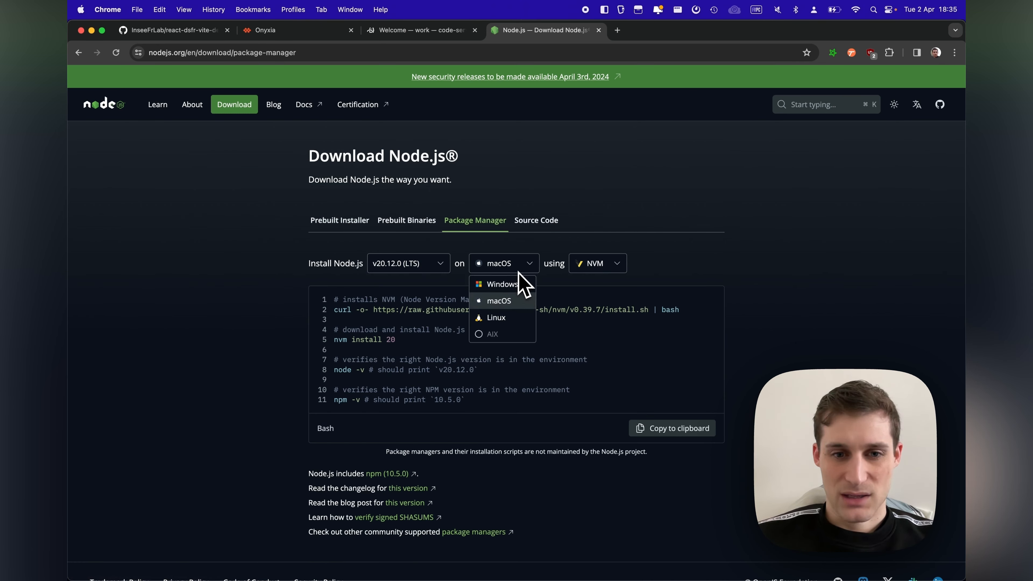
{"action": "left_click", "coordinate": [508, 320]}
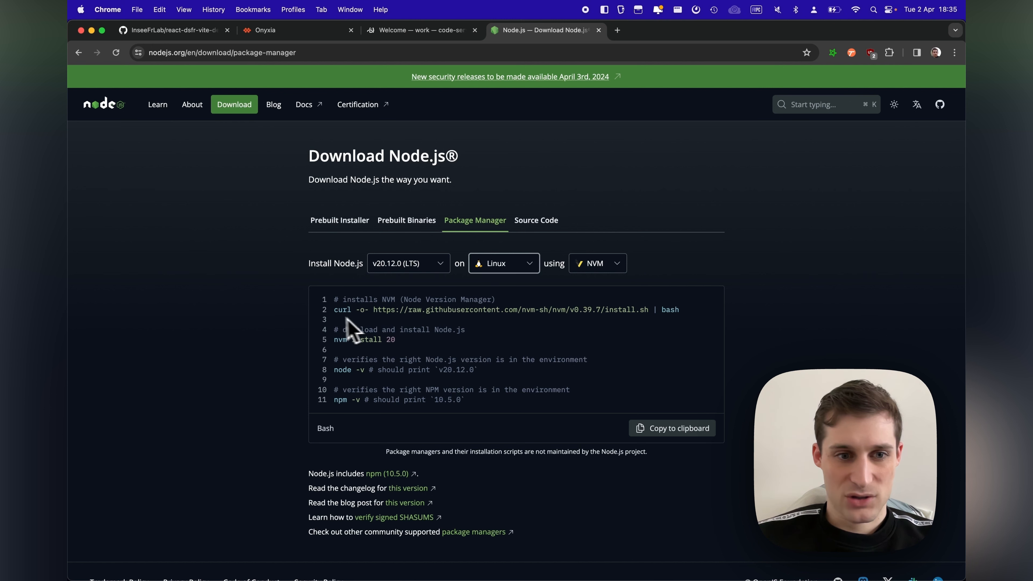
{"action": "left_click_drag", "start_coordinate": [336, 312], "coordinate": [709, 310]}
{"action": "key", "text": "super+c"}
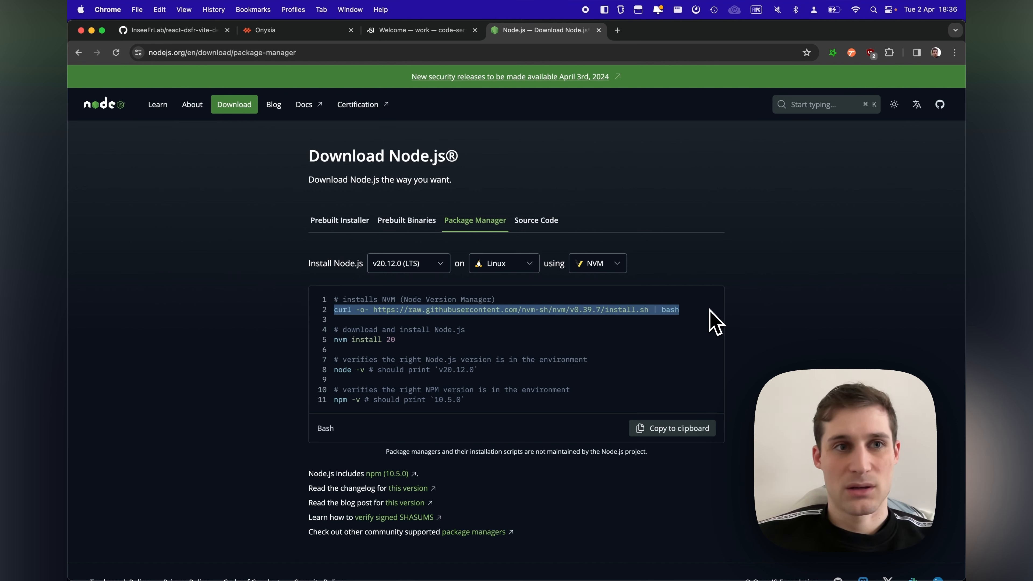
{"action": "left_click", "coordinate": [403, 32]}
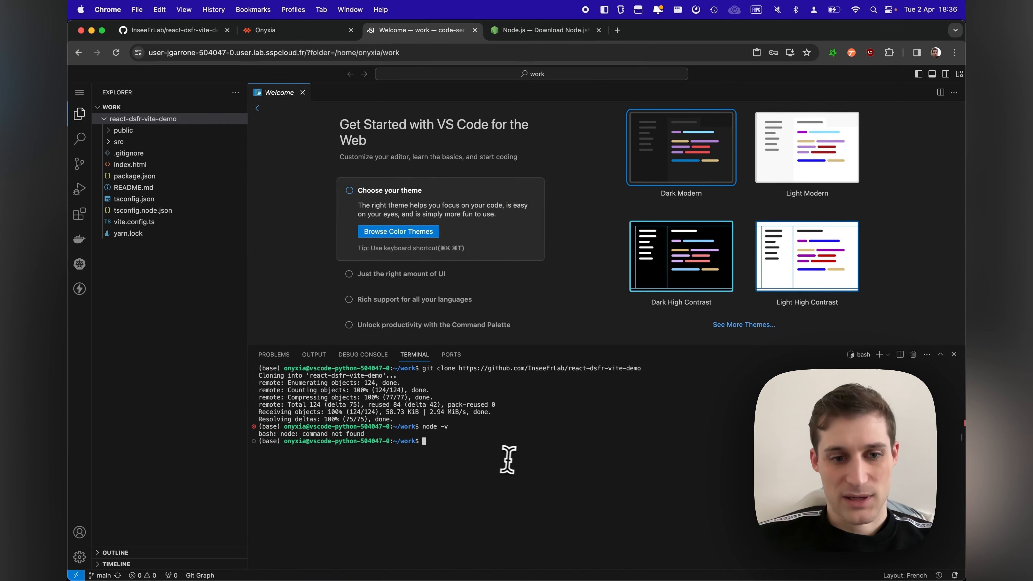
{"action": "key", "text": "super+v"}
{"action": "key", "text": "Return"}
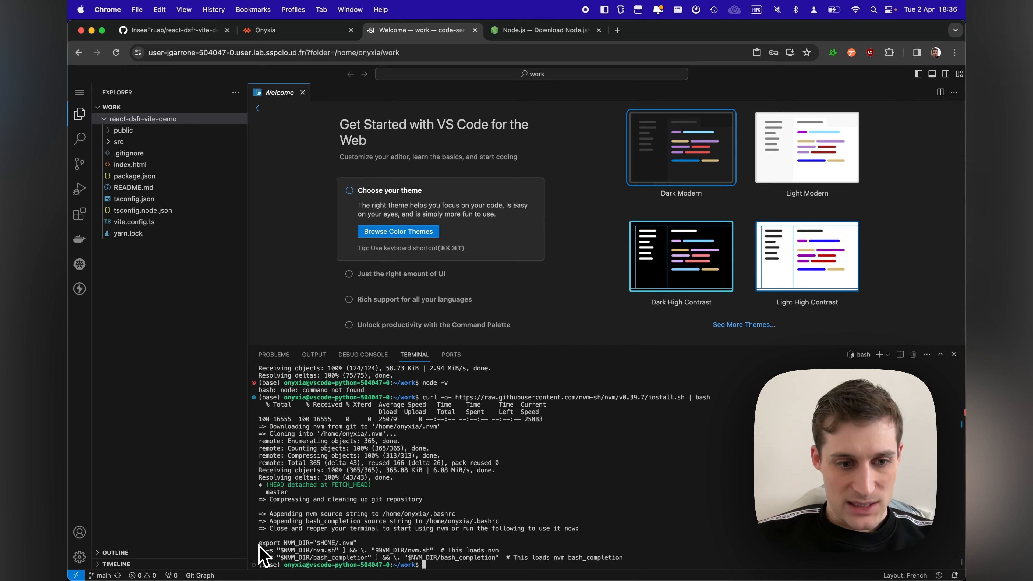
Step: Copy the export NVM_DIR line and the two NVM loading lines from the installer output and run them in the terminal
{"action": "left_click_drag", "start_coordinate": [259, 543], "coordinate": [624, 557]}
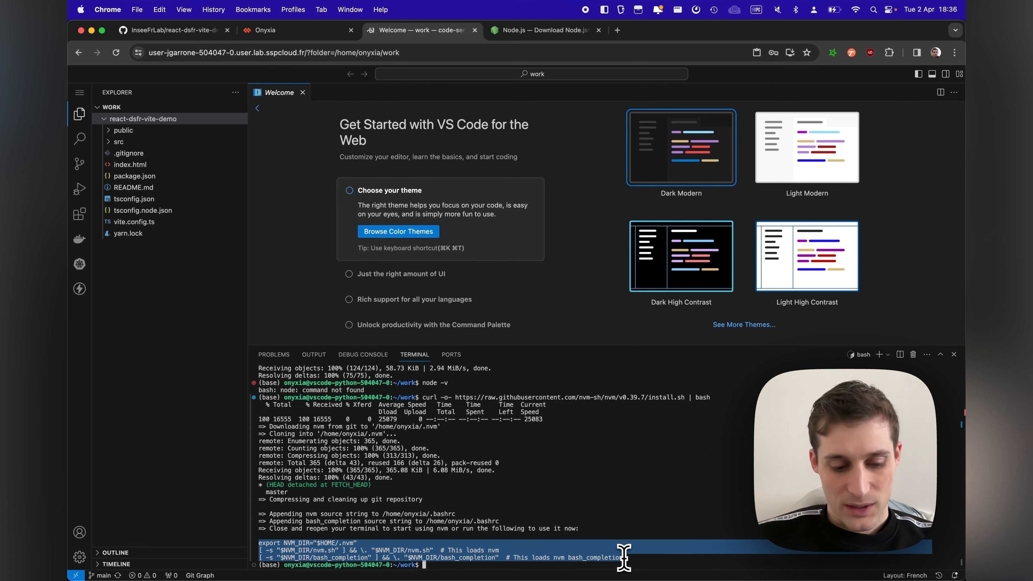
{"action": "left_click", "coordinate": [521, 564]}
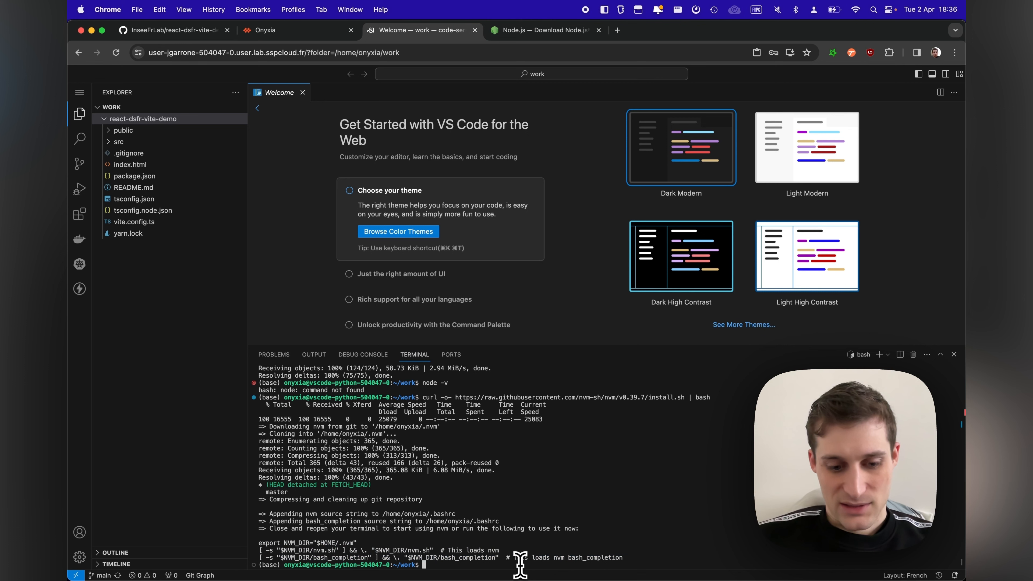
{"action": "key", "text": "super+v"}
{"action": "key", "text": "Return"}
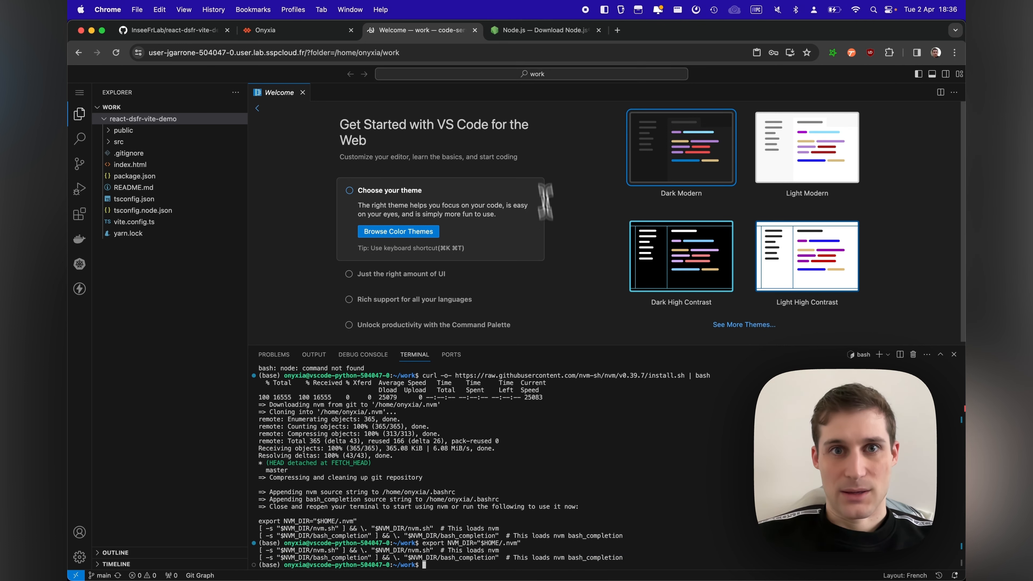
Step: Copy nvm install 20 from the Node.js download page, run it in the code-server terminal, and check the installation with node -v
{"action": "left_click", "coordinate": [529, 30]}
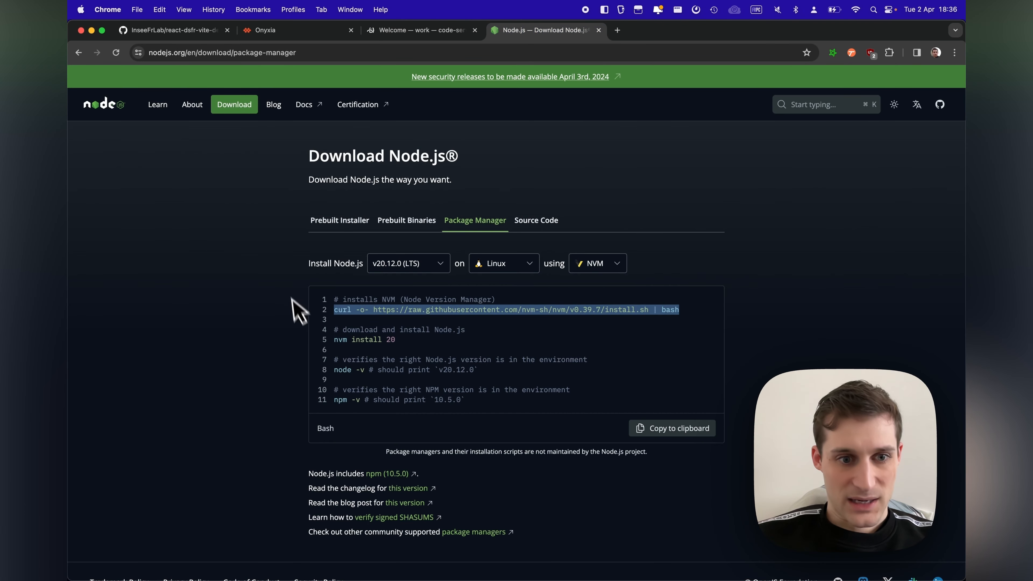
{"action": "left_click_drag", "start_coordinate": [336, 341], "coordinate": [403, 352]}
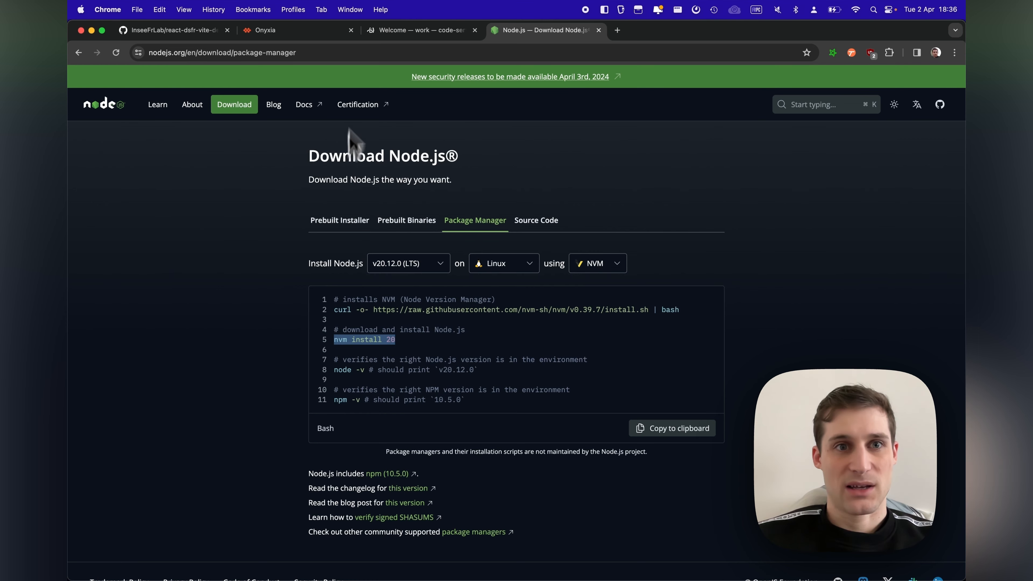
{"action": "left_click", "coordinate": [403, 31]}
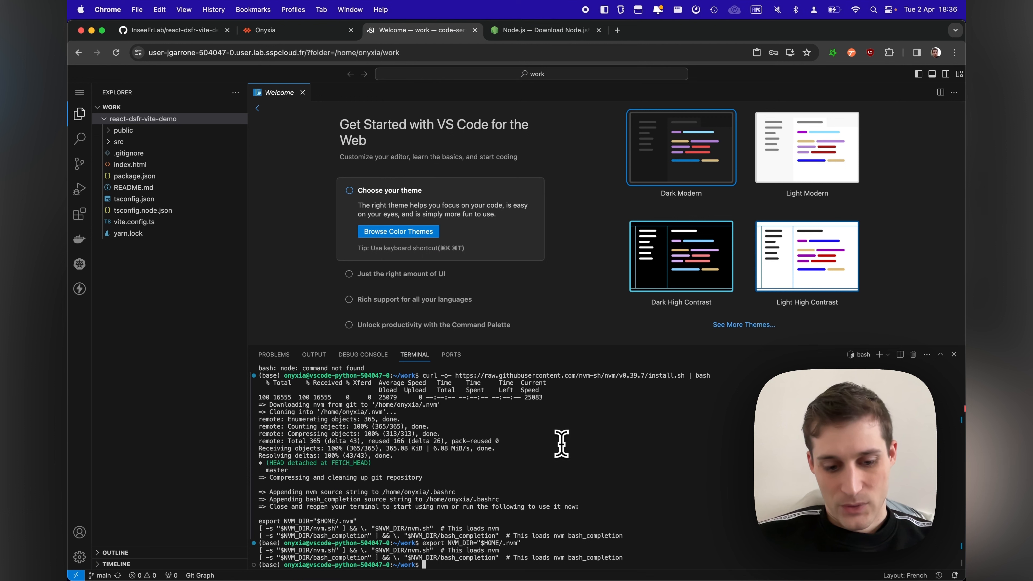
{"action": "key", "text": "super+v"}
{"action": "key", "text": "Return"}
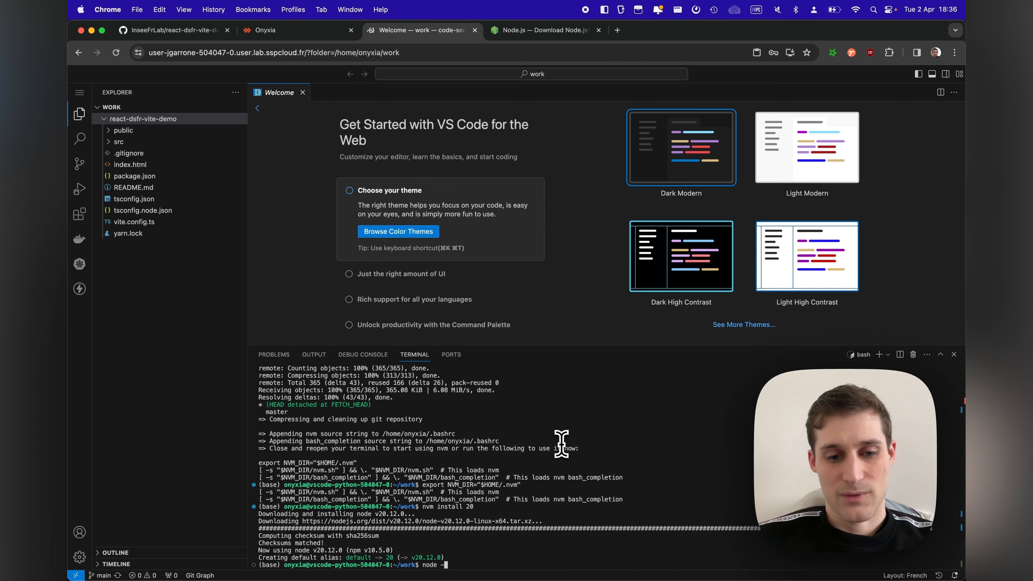
{"action": "key", "text": "Return"}
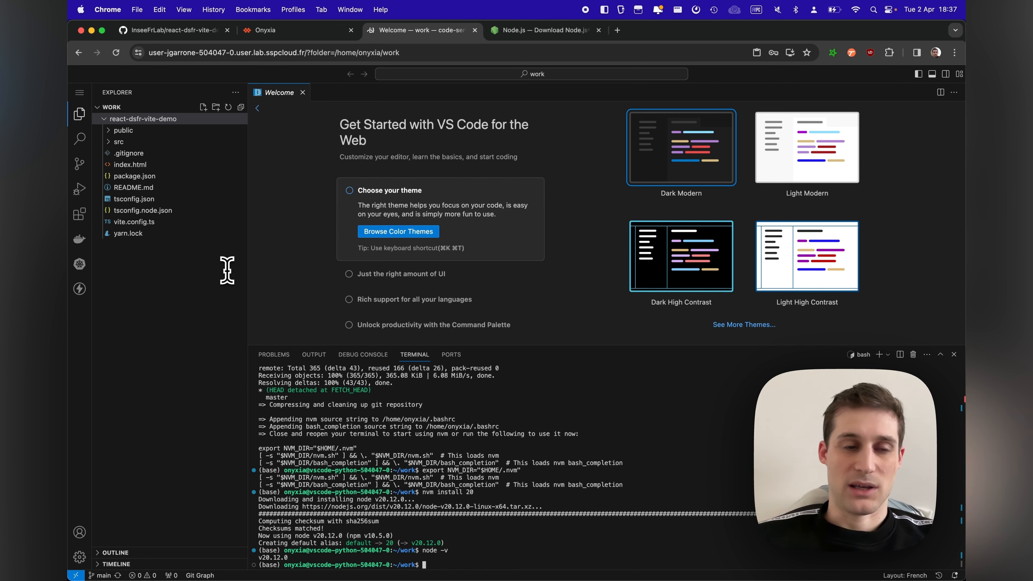
Step: Create a new file named onyxia-init.sh in the react-dsfr-vite-demo folder
{"action": "left_click", "coordinate": [203, 107]}
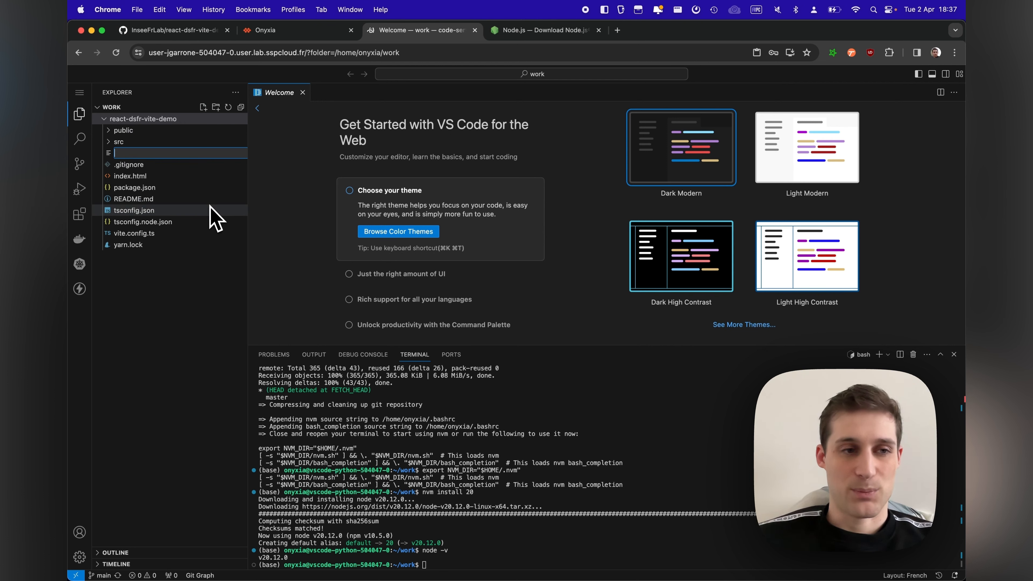
{"action": "type", "text": "onyxia-init"}
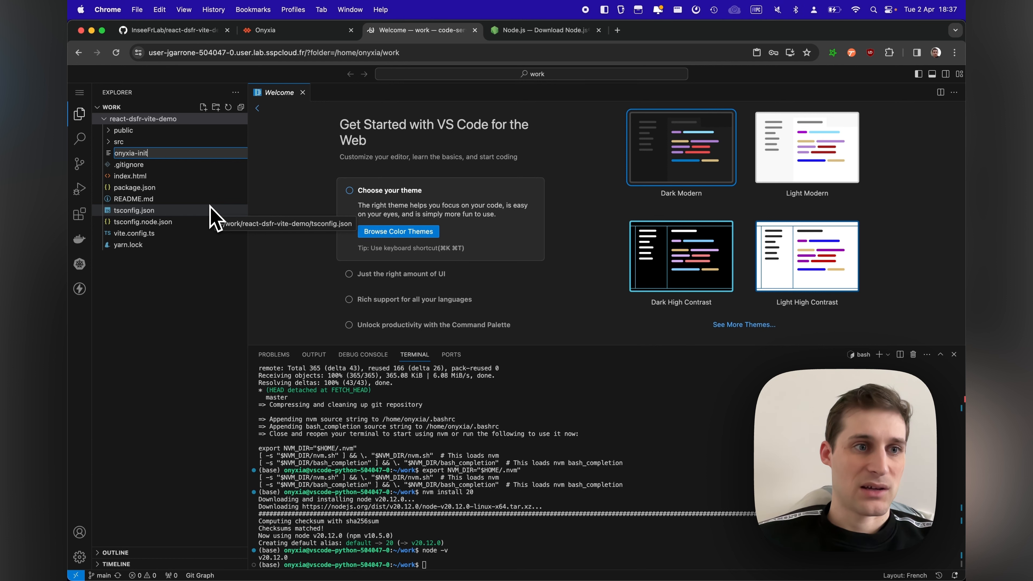
{"action": "type", "text": ".sh"}
{"action": "key", "text": "Return"}
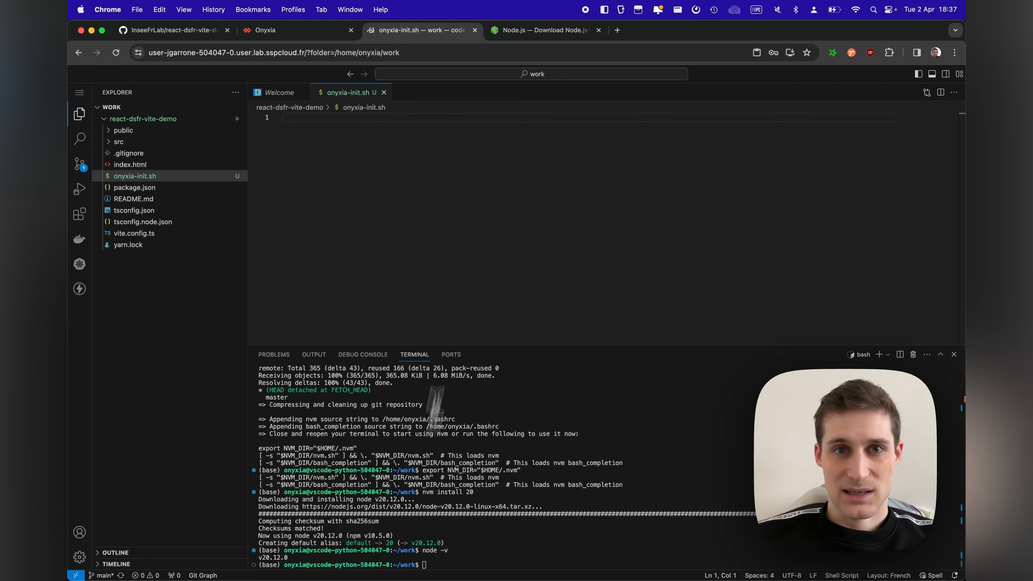
Step: Copy the NVM curl install command from the Node.js download page into onyxia-init.sh, followed by a blank line
{"action": "left_click", "coordinate": [516, 30]}
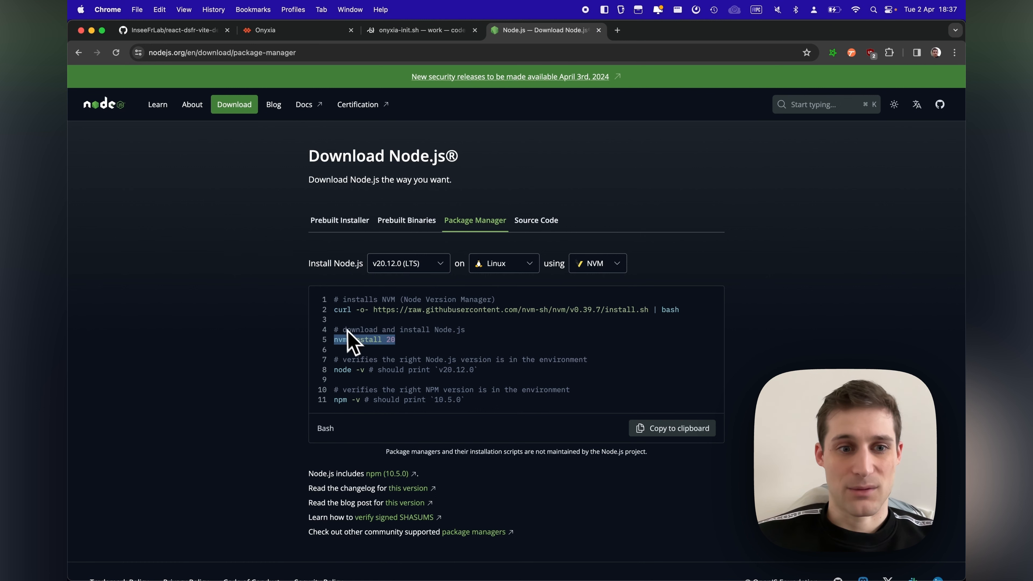
{"action": "left_click_drag", "start_coordinate": [336, 312], "coordinate": [679, 310]}
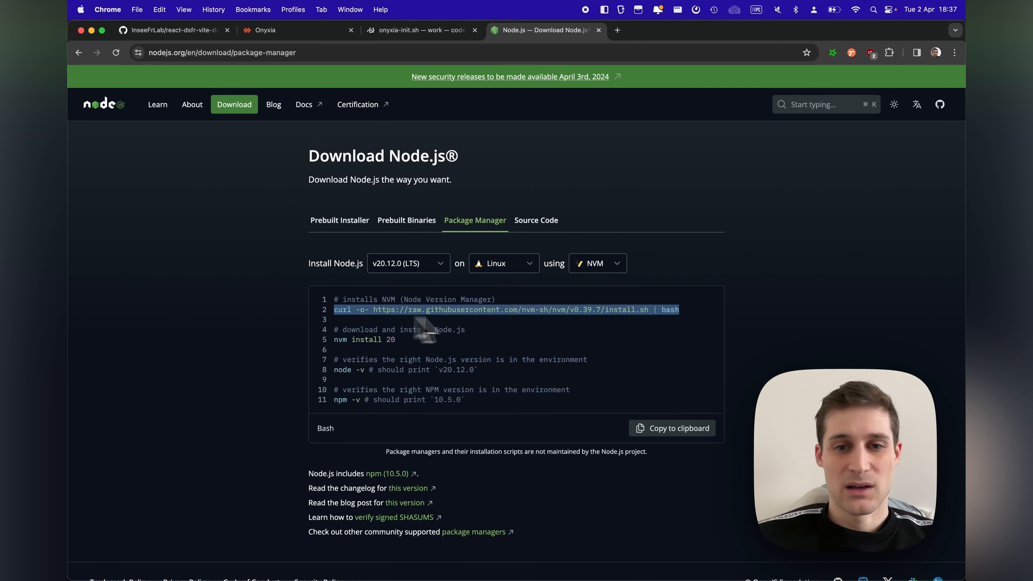
{"action": "key", "text": "super+c"}
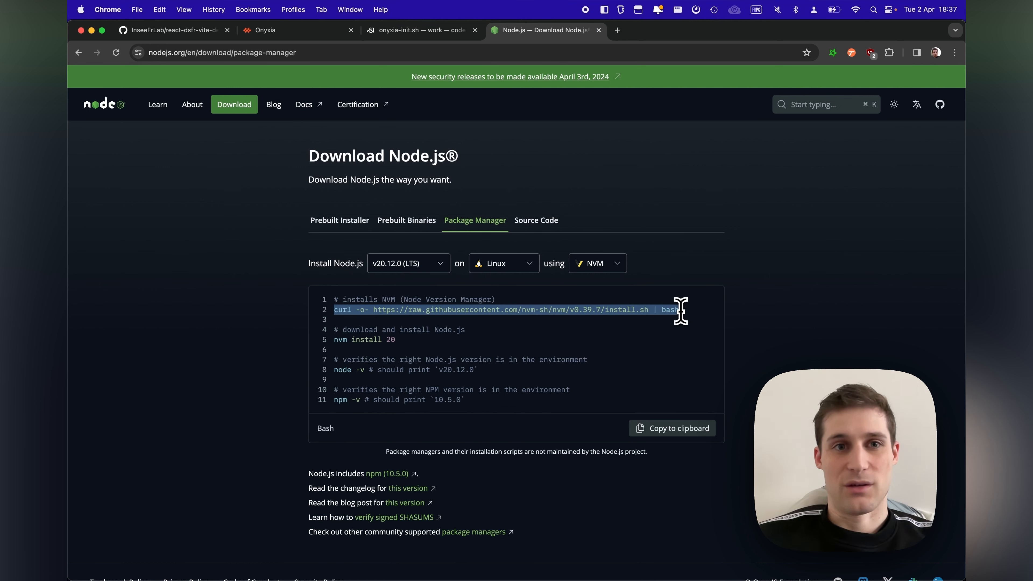
{"action": "left_click", "coordinate": [423, 31]}
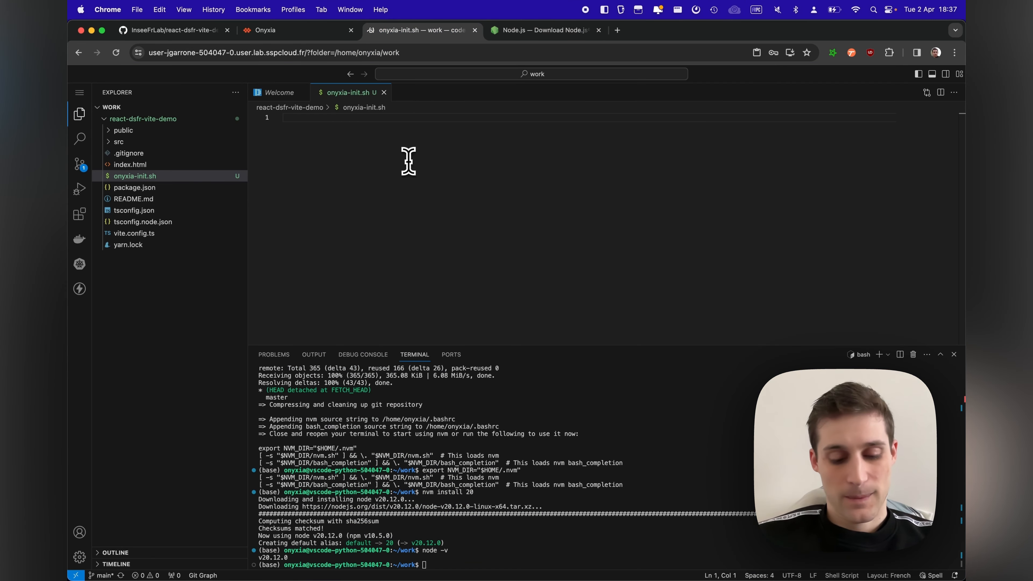
{"action": "key", "text": "super+v"}
{"action": "key", "text": "Return"}
{"action": "key", "text": "Return"}
{"action": "left_click", "coordinate": [509, 30]}
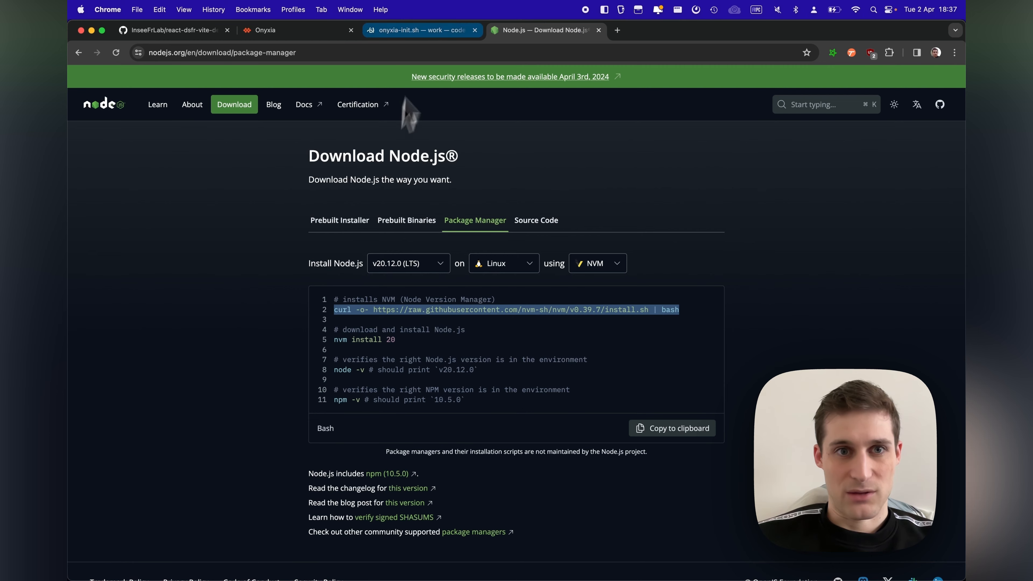
{"action": "left_click", "coordinate": [423, 31]}
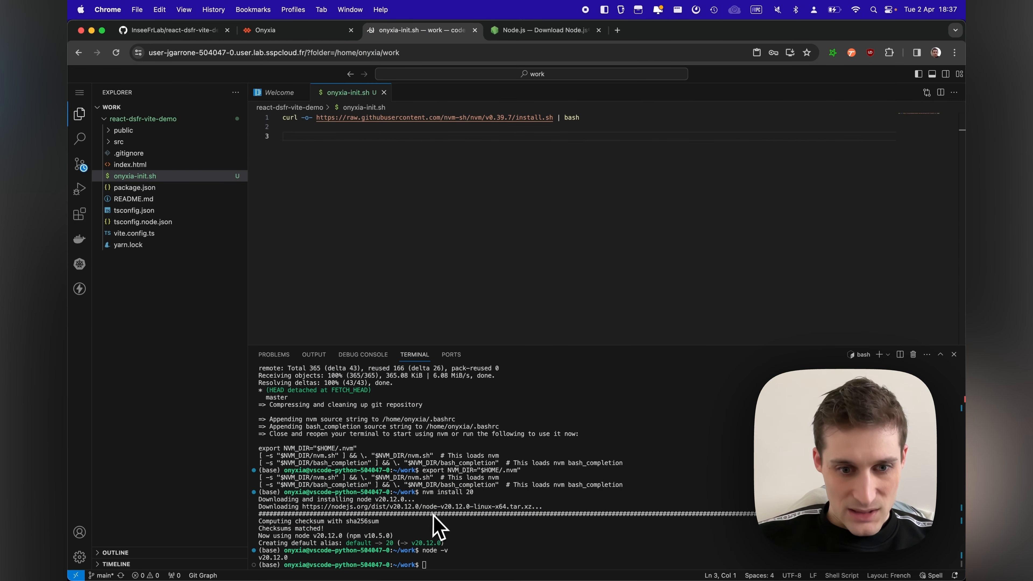
Step: Copy the export NVM_DIR line and the two NVM loading lines from the terminal output into onyxia-init.sh, followed by a blank line
{"action": "key", "text": "super+Tab"}
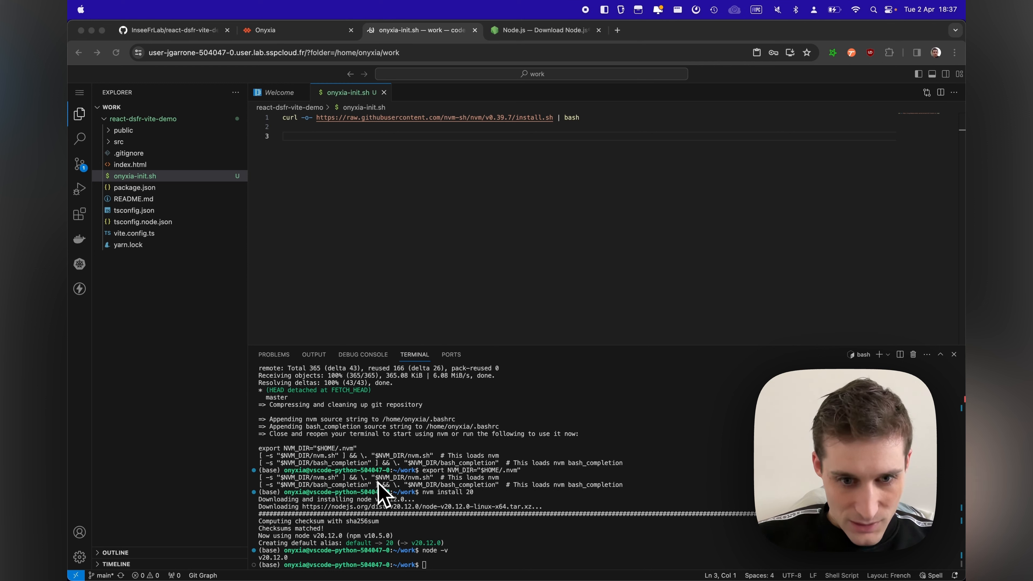
{"action": "left_click", "coordinate": [262, 454]}
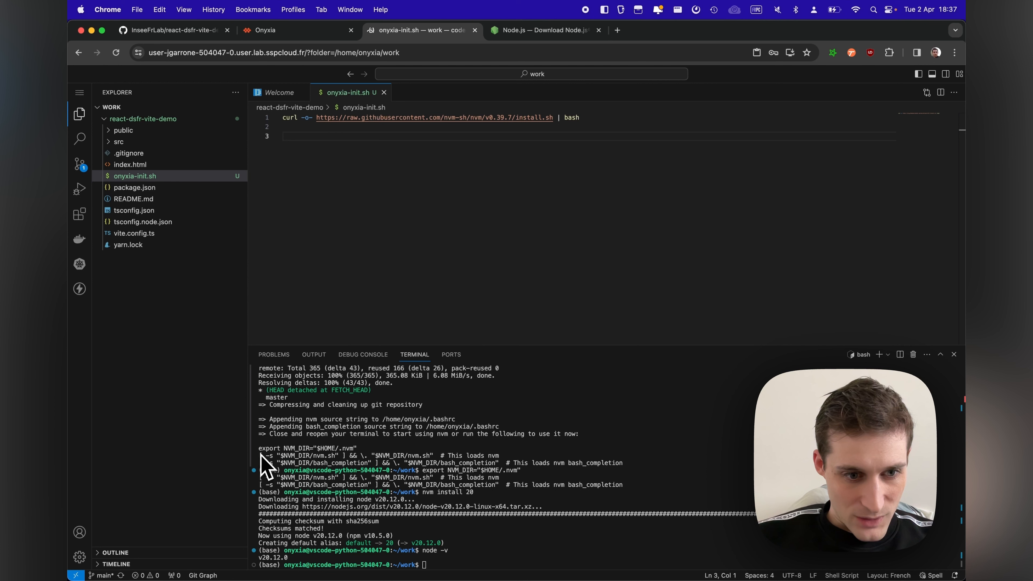
{"action": "left_click_drag", "start_coordinate": [261, 446], "coordinate": [622, 464]}
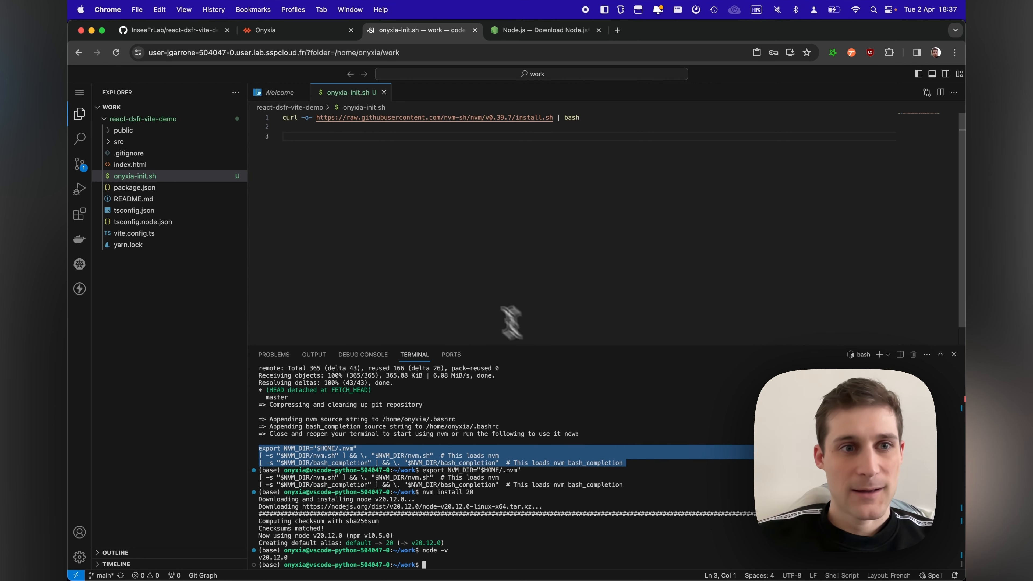
{"action": "left_click", "coordinate": [426, 224]}
{"action": "key", "text": "super+v"}
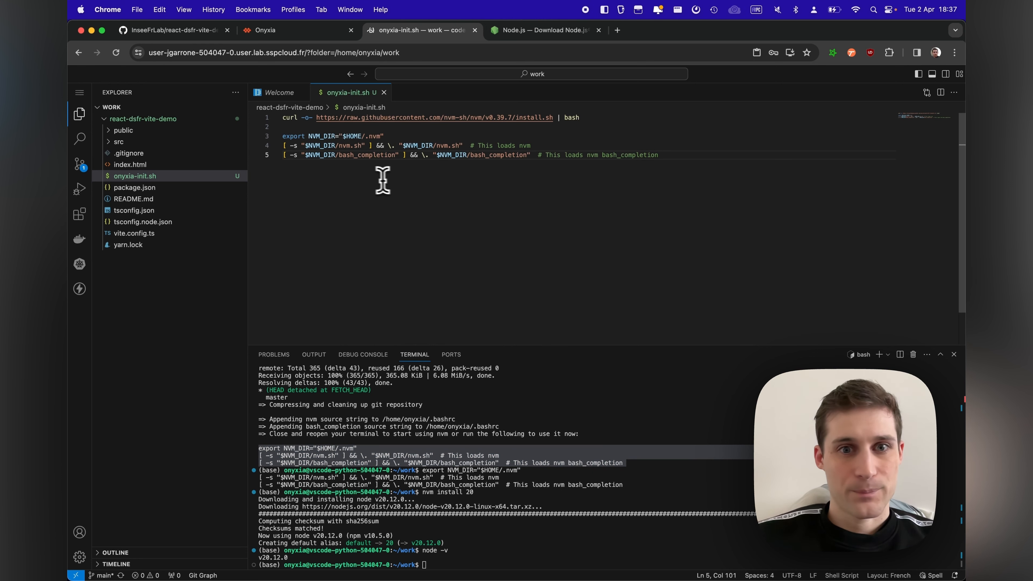
{"action": "key", "text": "Return"}
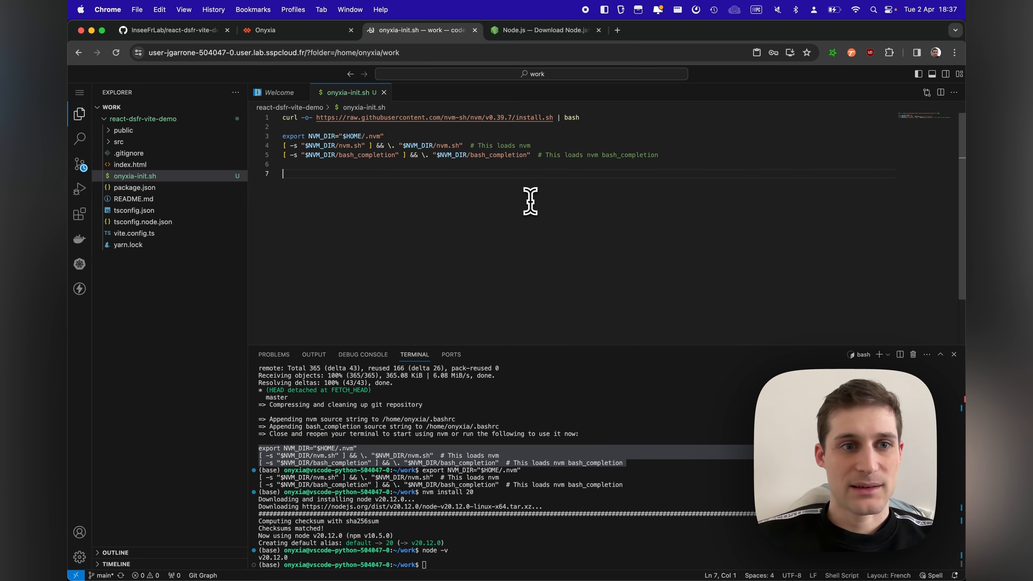
Step: Copy nvm install 20 from the Node.js download page into line 7 of onyxia-init.sh
{"action": "left_click", "coordinate": [532, 32]}
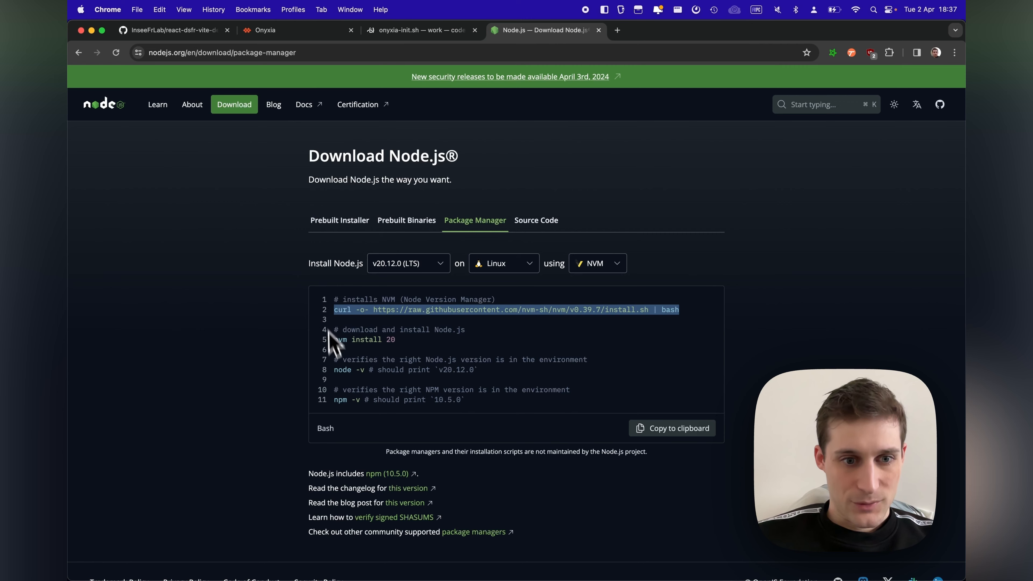
{"action": "left_click_drag", "start_coordinate": [333, 340], "coordinate": [397, 342]}
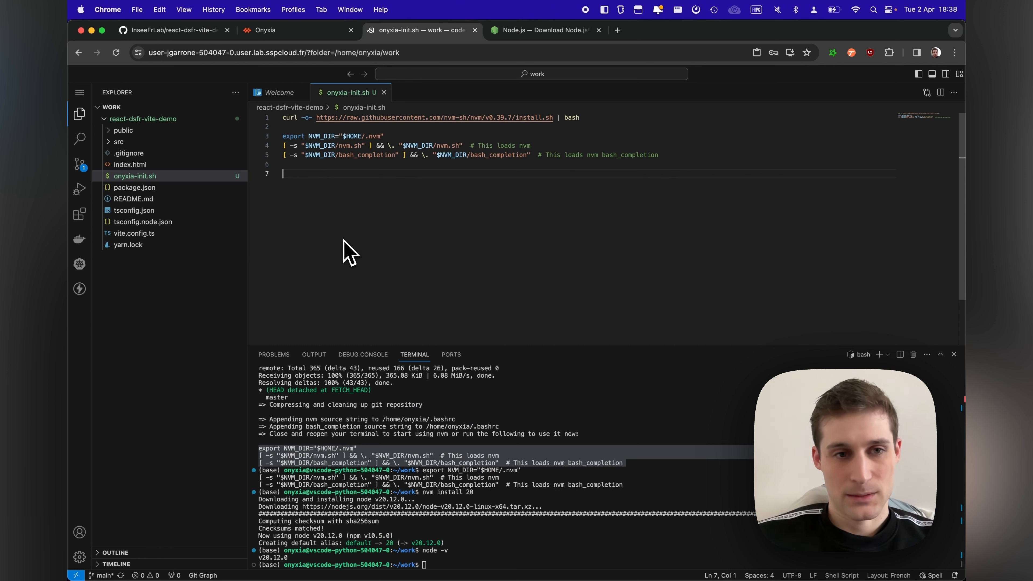
{"action": "key", "text": "super+v"}
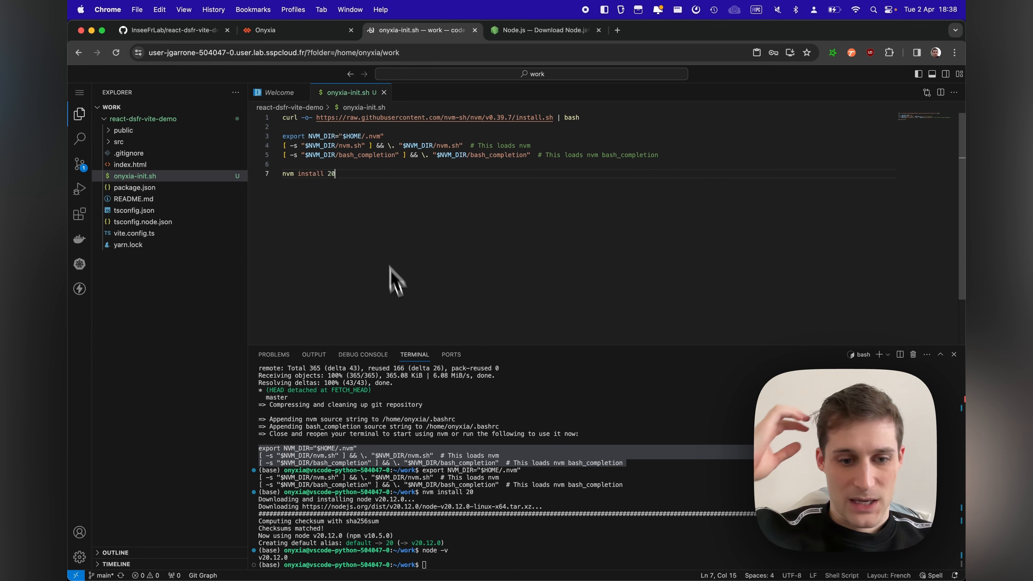
Step: Install Yarn globally by running npm install -g yarn in the terminal
{"action": "left_click", "coordinate": [511, 531]}
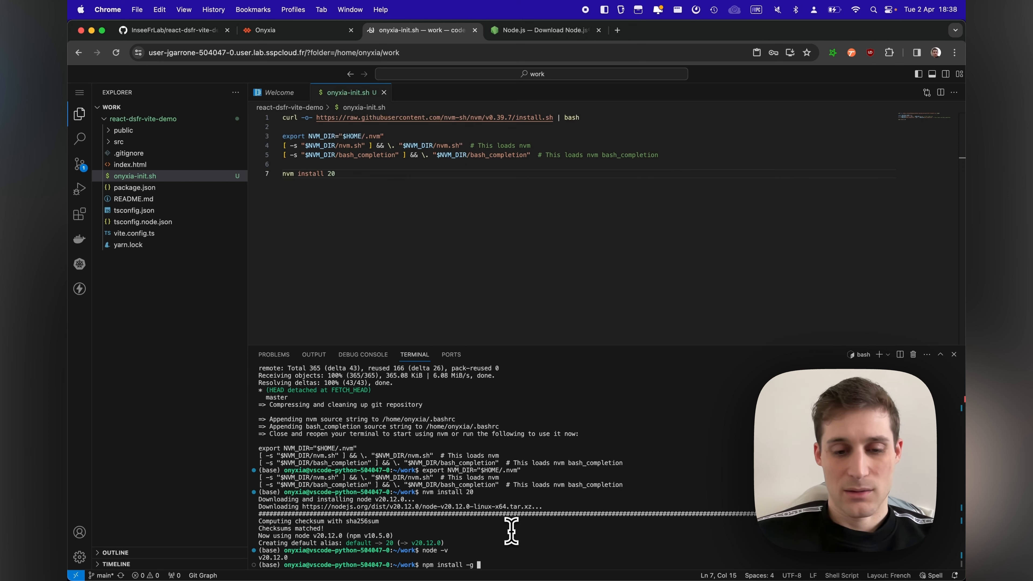
{"action": "type", "text": "npm install -g yarn"}
{"action": "key", "text": "Return"}
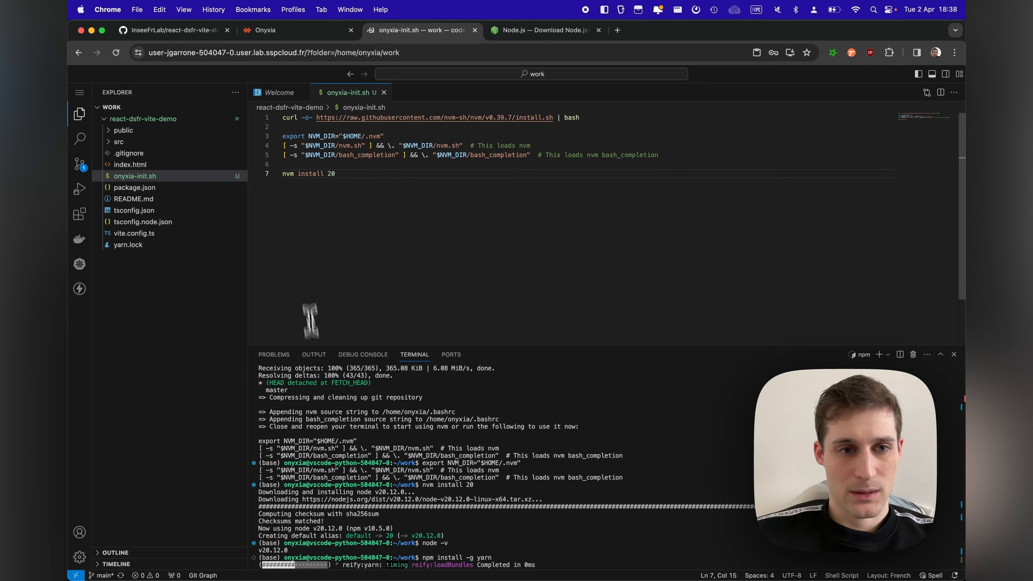
Step: Add npm install -g yarn to the end of onyxia-init.sh, separated from the nvm install line by a blank line
{"action": "left_click", "coordinate": [342, 197]}
{"action": "key", "text": "Return"}
{"action": "key", "text": "Return"}
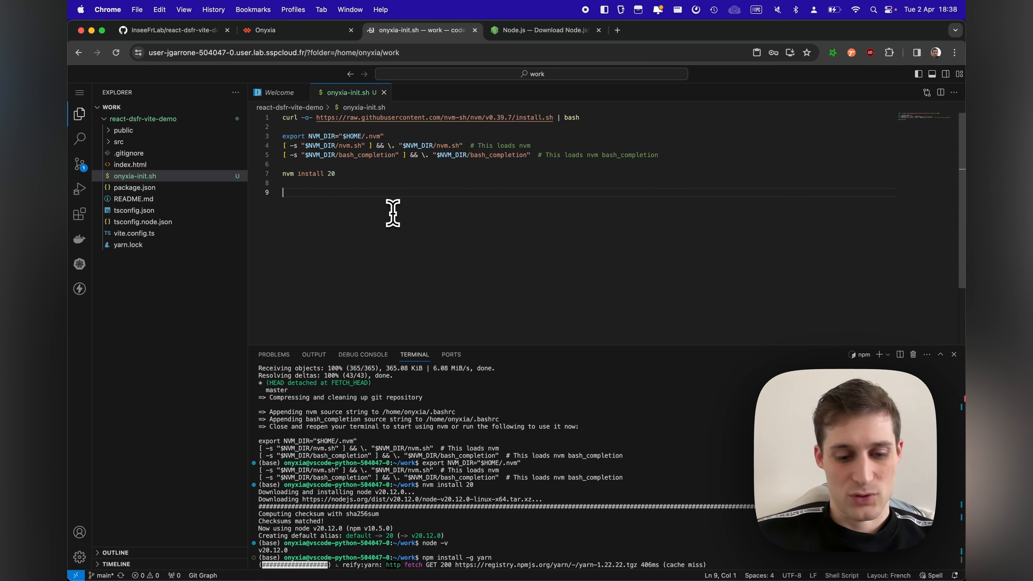
{"action": "type", "text": "n"}
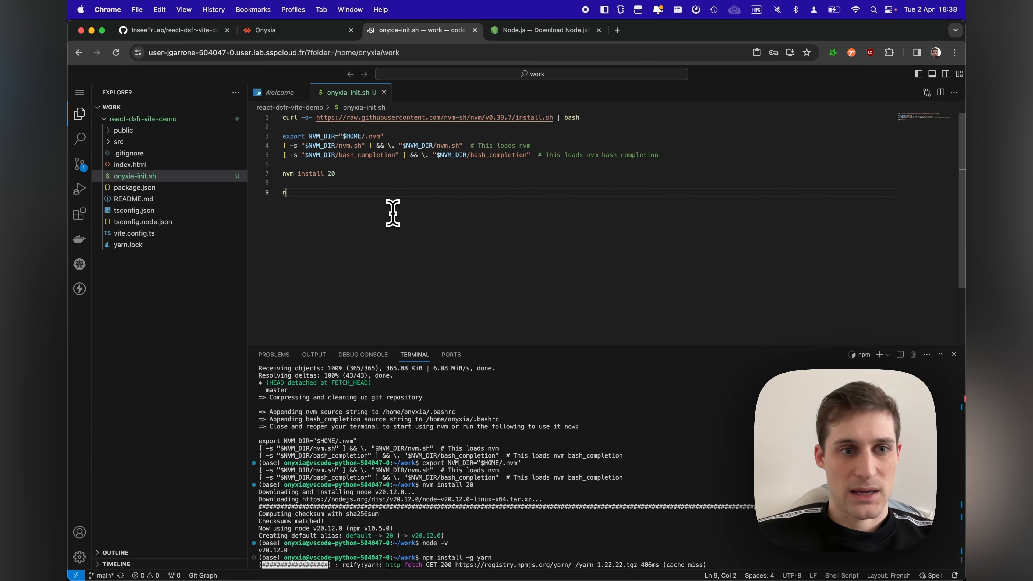
{"action": "type", "text": "pm install -g yarn"}
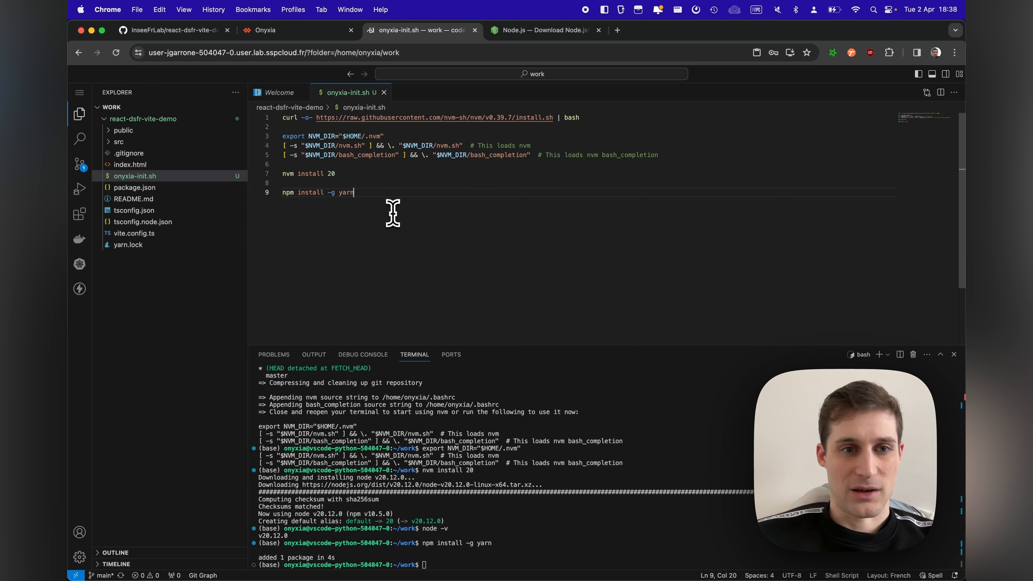
Step: Check the Yarn installation by running yarn -v in the terminal
{"action": "left_click", "coordinate": [516, 517]}
{"action": "type", "text": "yarn -v"}
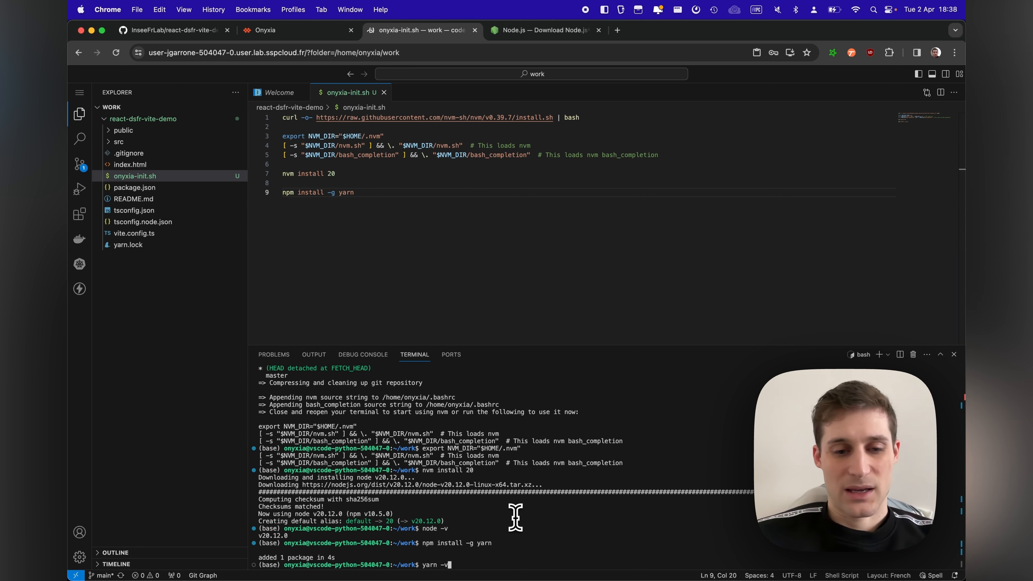
{"action": "key", "text": "Return"}
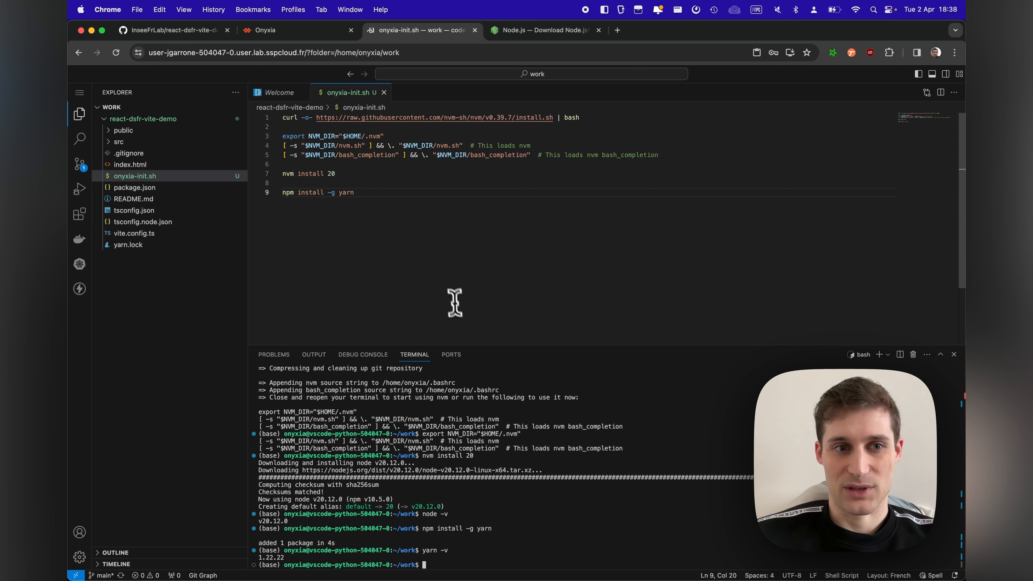
Step: Change the terminal directory to react-dsfr-vite-demo/ and run git status
{"action": "left_click", "coordinate": [434, 263]}
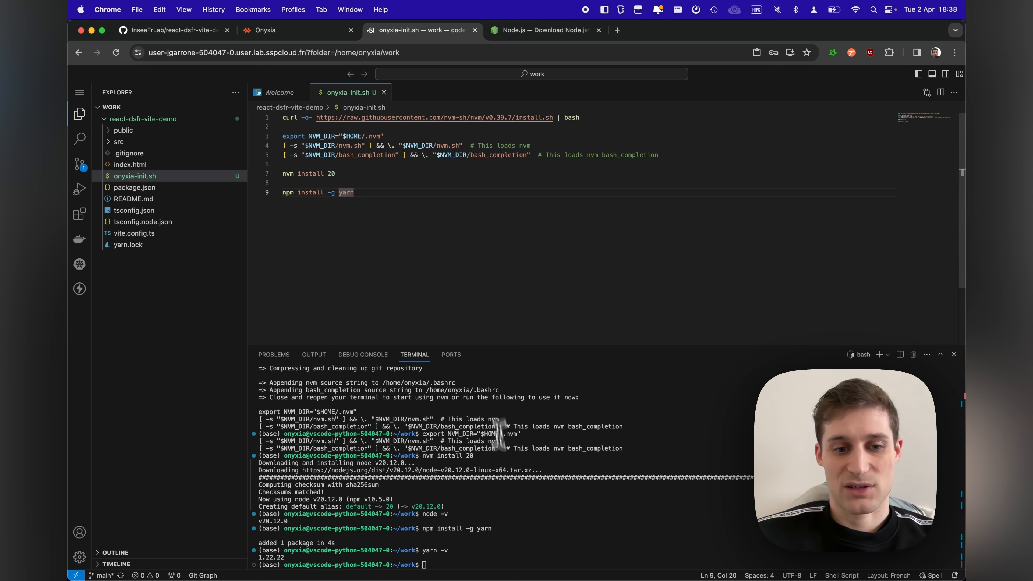
{"action": "left_click", "coordinate": [512, 506]}
{"action": "type", "text": "cd react-dsfr-vite-demo/"}
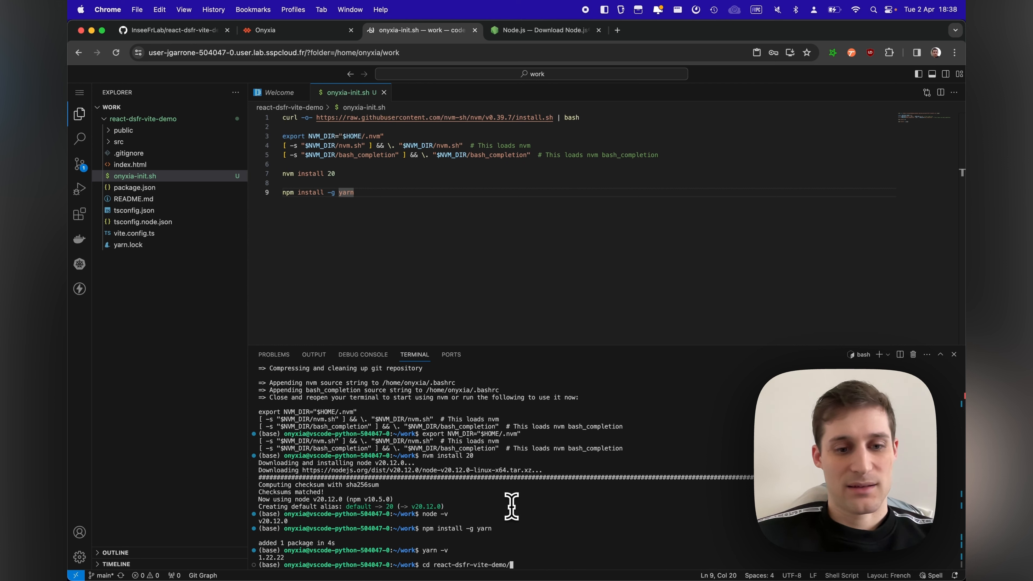
{"action": "key", "text": "Return"}
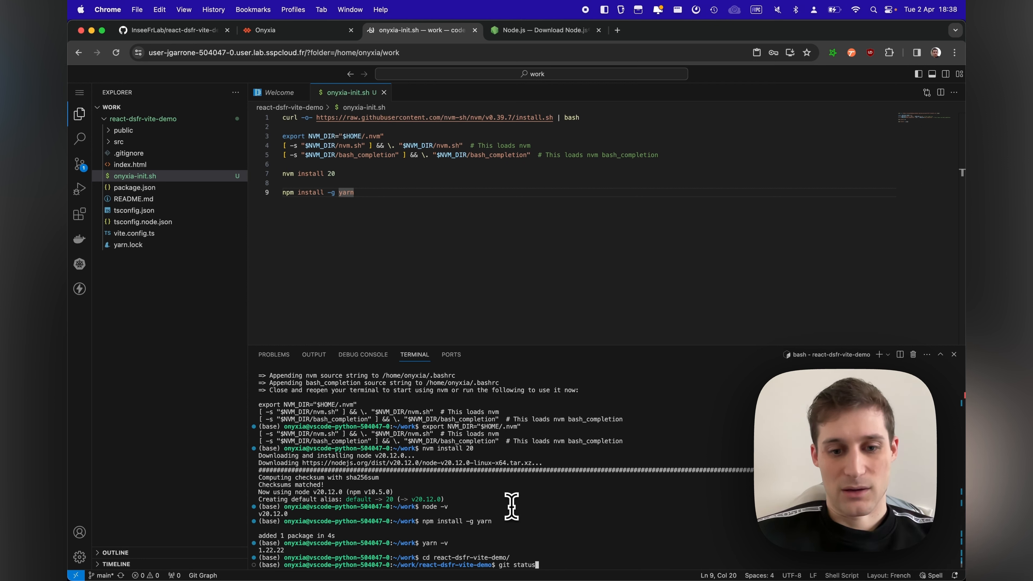
{"action": "key", "text": "Return"}
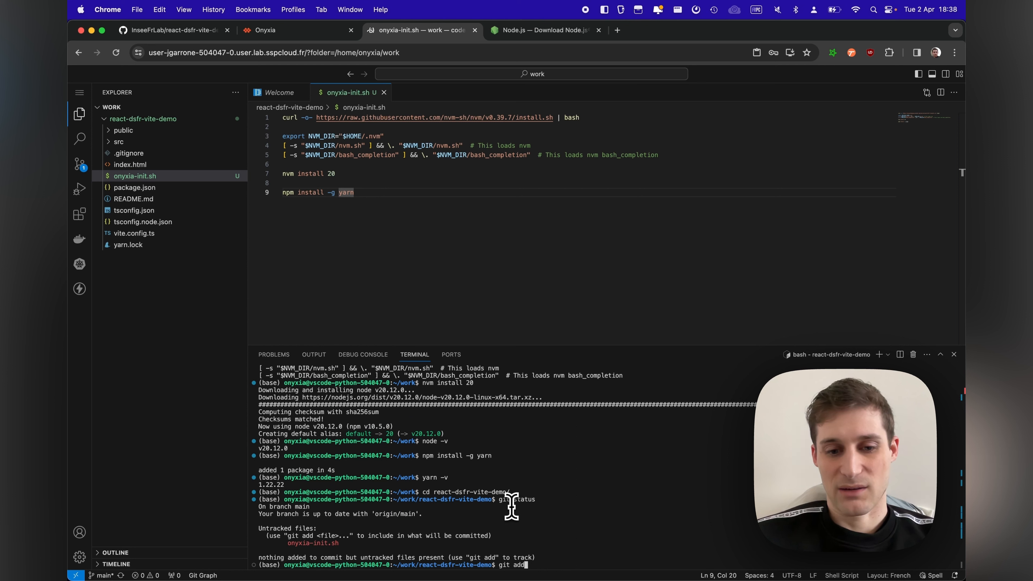
Step: Stage all changes with git add -A and commit them with the message "Add onyxia-init"
{"action": "type", "text": "git add -A"}
{"action": "key", "text": "Return"}
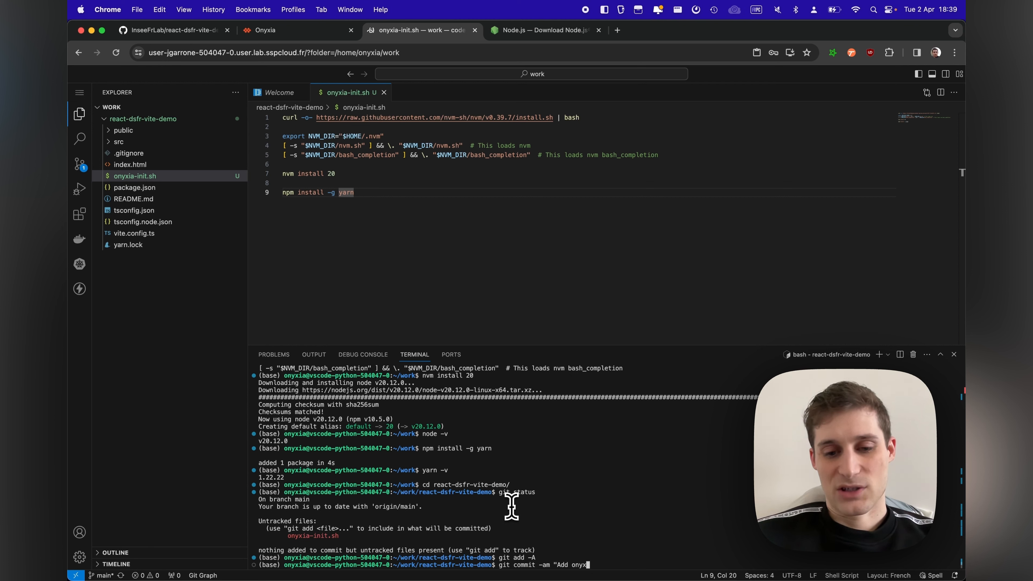
{"action": "type", "text": "\""}
{"action": "key", "text": "Return"}
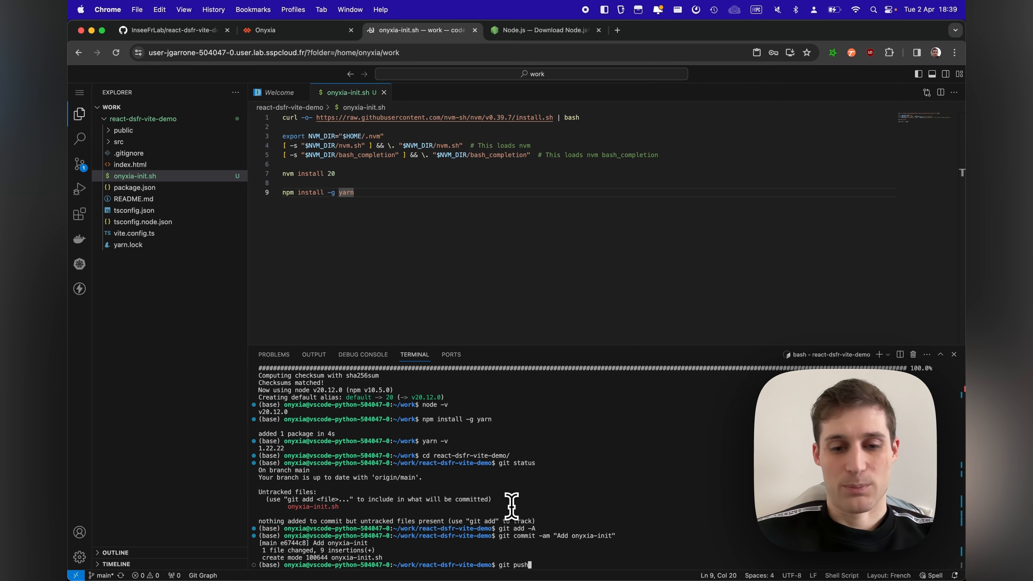
Step: Run git push, allow the GitHub extension to sign in, copy the one-time code and open the GitHub device login page
{"action": "key", "text": "Return"}
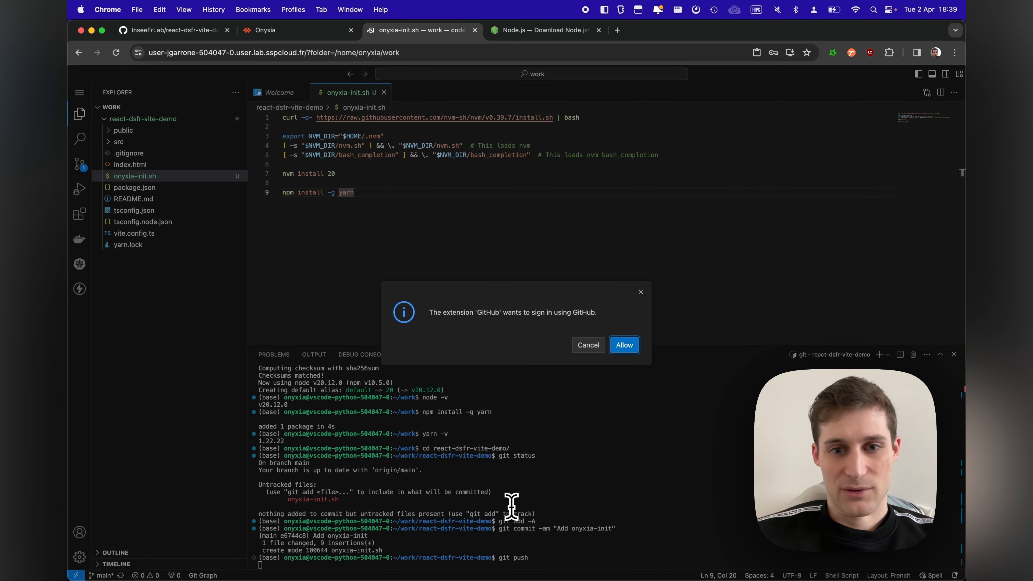
{"action": "left_click", "coordinate": [628, 347]}
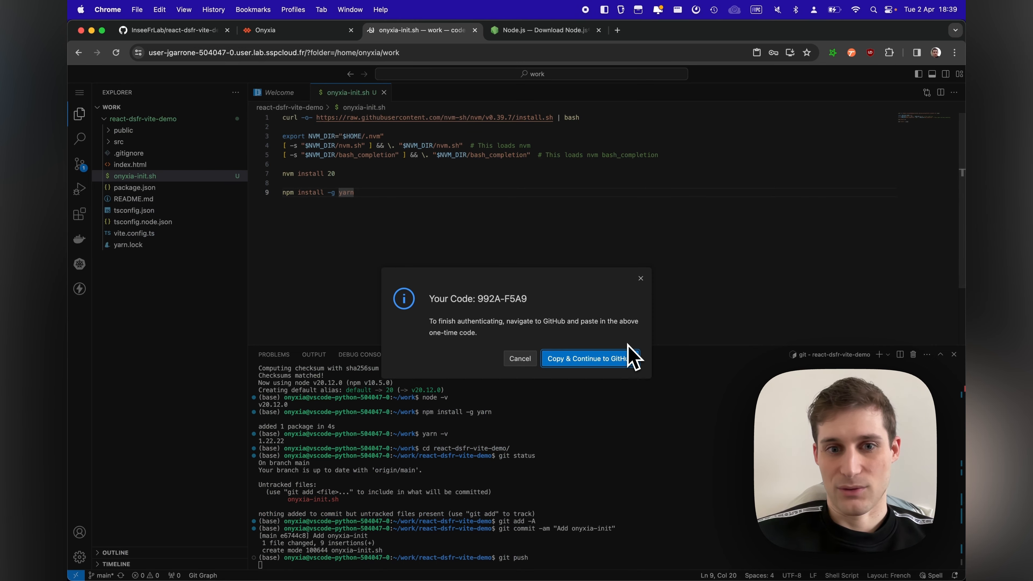
{"action": "left_click", "coordinate": [609, 360]}
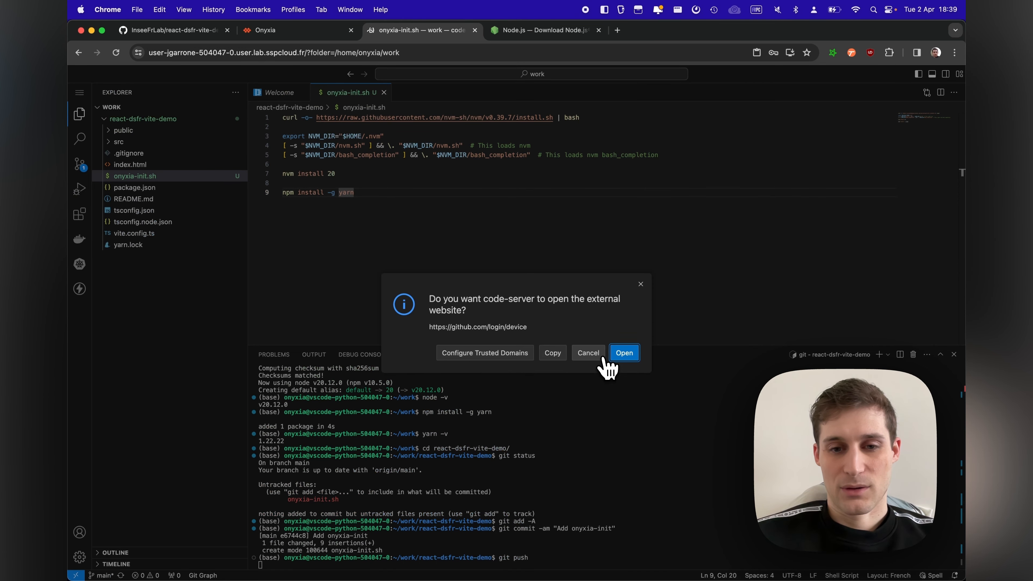
{"action": "left_click", "coordinate": [631, 357]}
{"action": "left_click", "coordinate": [393, 37]}
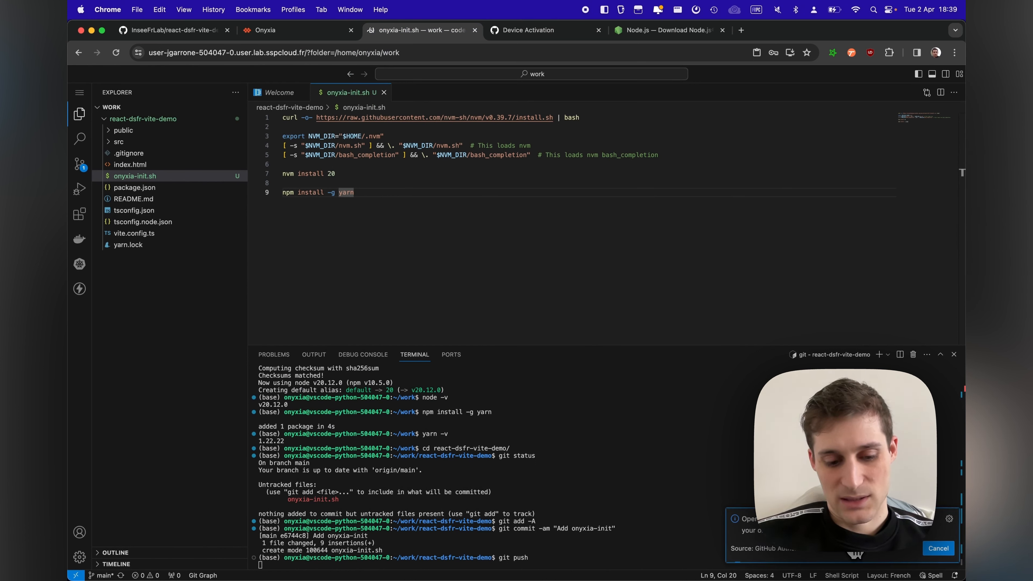
Step: Paste the one-time device code on GitHub's Device Activation page, authorize Visual-Studio-Code, and return to the code-server terminal
{"action": "left_click", "coordinate": [510, 31]}
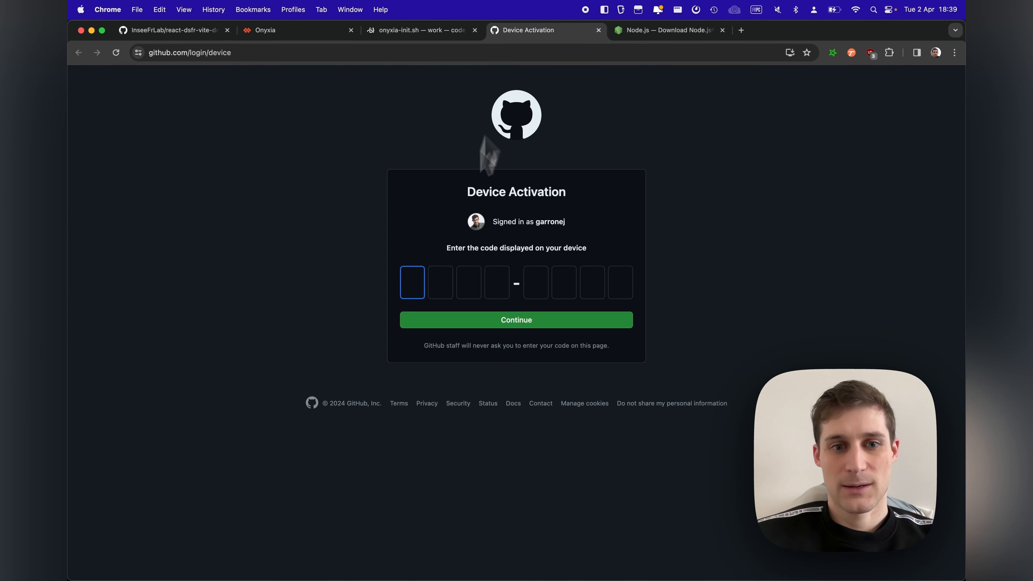
{"action": "type", "text": "992AF5A9"}
{"action": "left_click", "coordinate": [456, 322]}
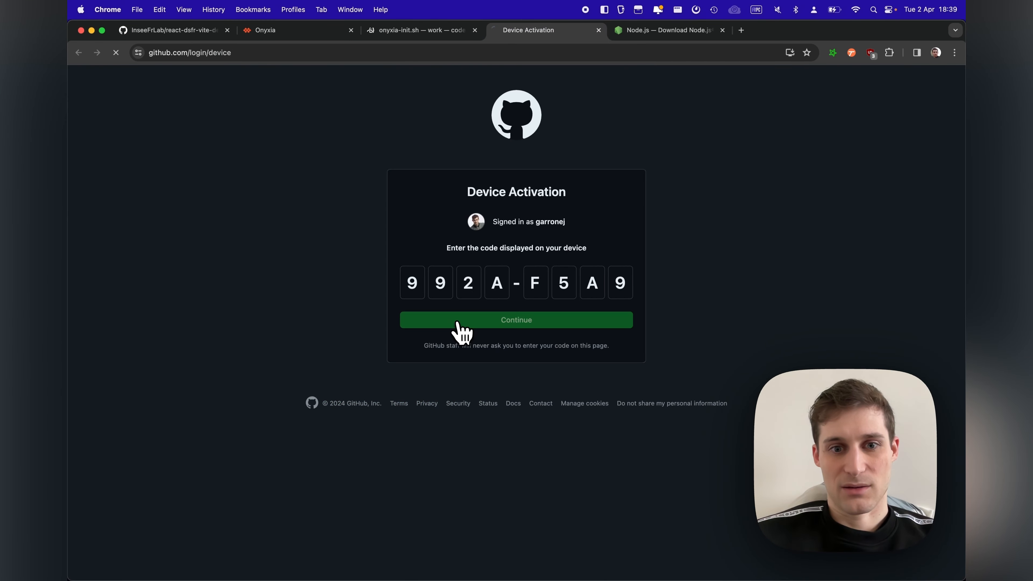
{"action": "scroll", "coordinate": [407, 334], "scroll_direction": "down", "scroll_amount": 5}
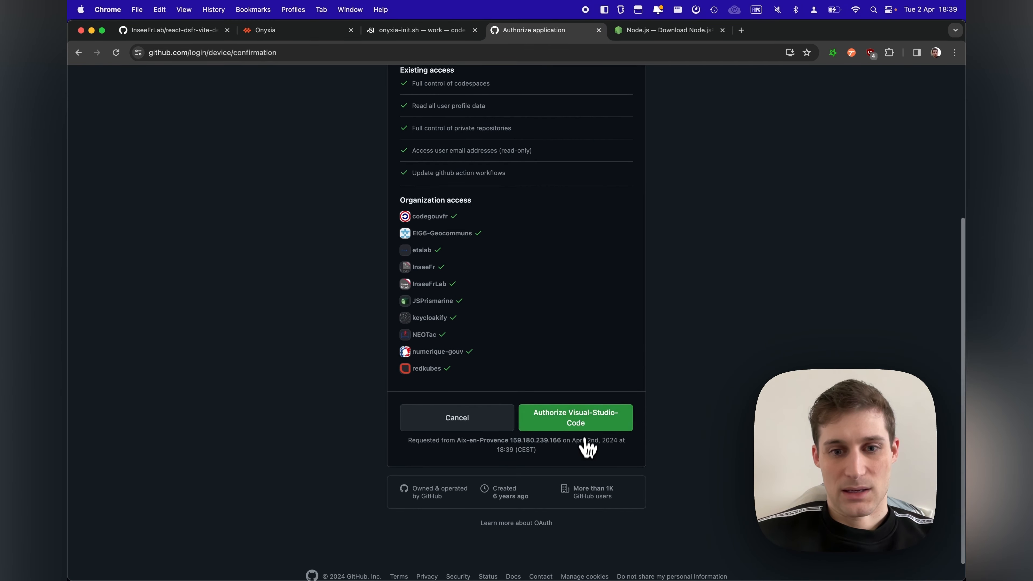
{"action": "left_click", "coordinate": [574, 425]}
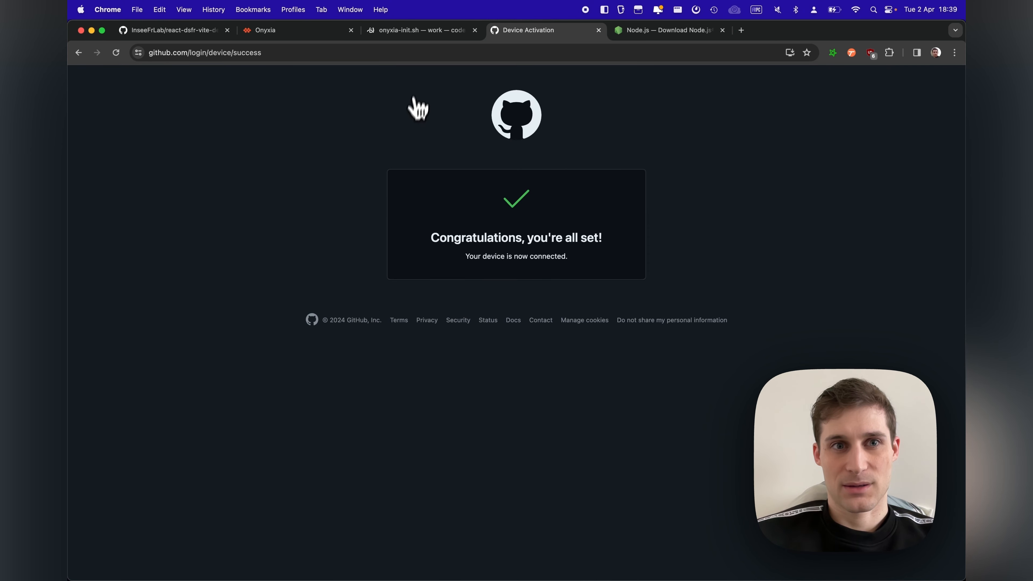
{"action": "left_click", "coordinate": [416, 32]}
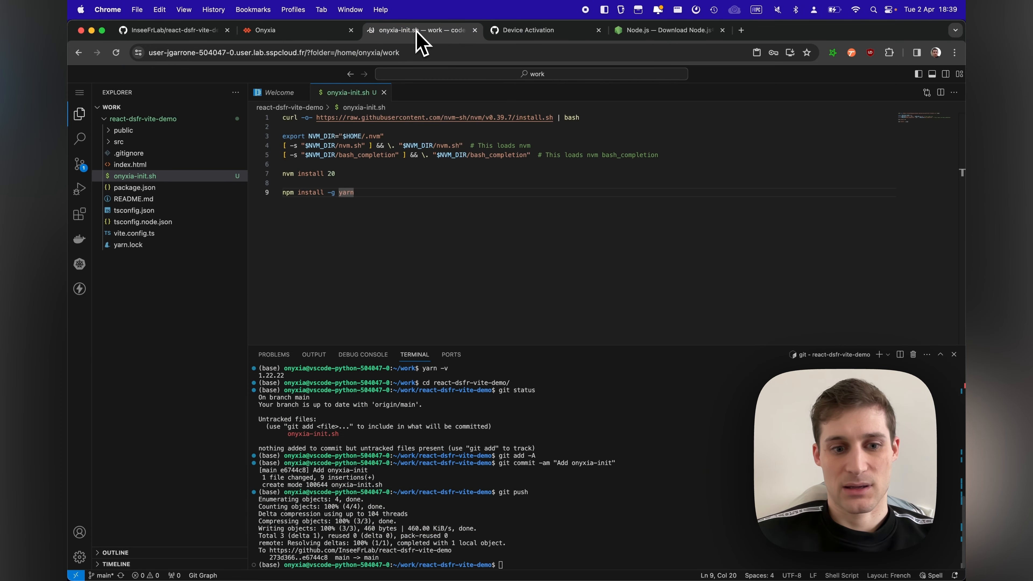
Step: Reload the react-dsfr-vite-demo repository on GitHub, open the raw version of onyxia-init.sh and select its URL
{"action": "left_click", "coordinate": [147, 32]}
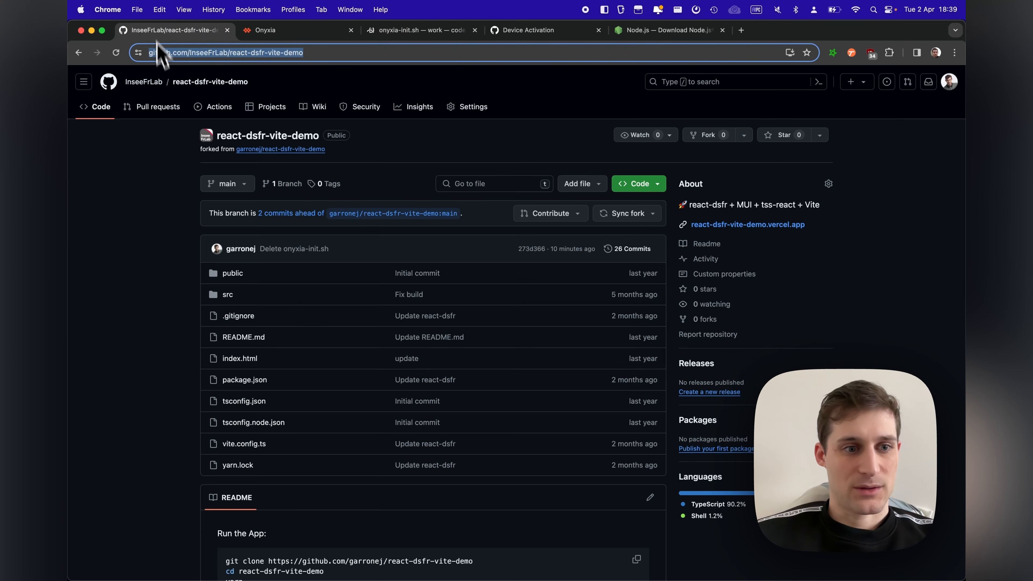
{"action": "key", "text": "super+r"}
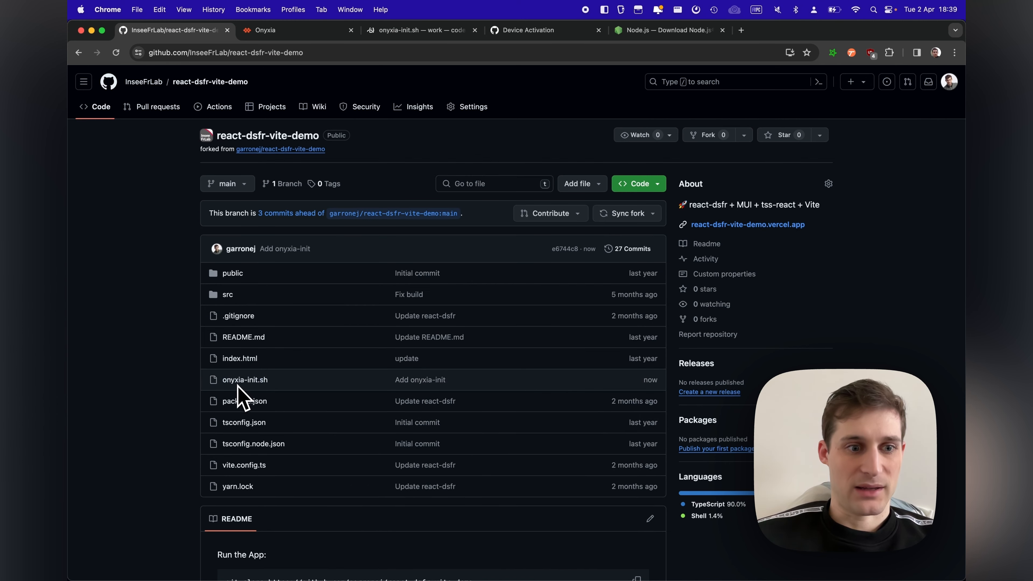
{"action": "left_click", "coordinate": [241, 382]}
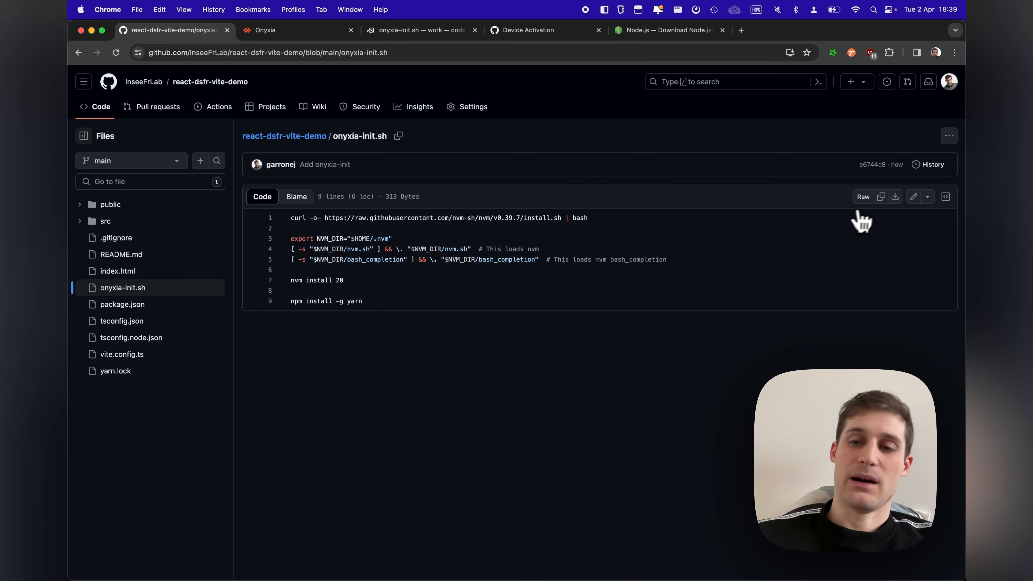
{"action": "left_click", "coordinate": [863, 197]}
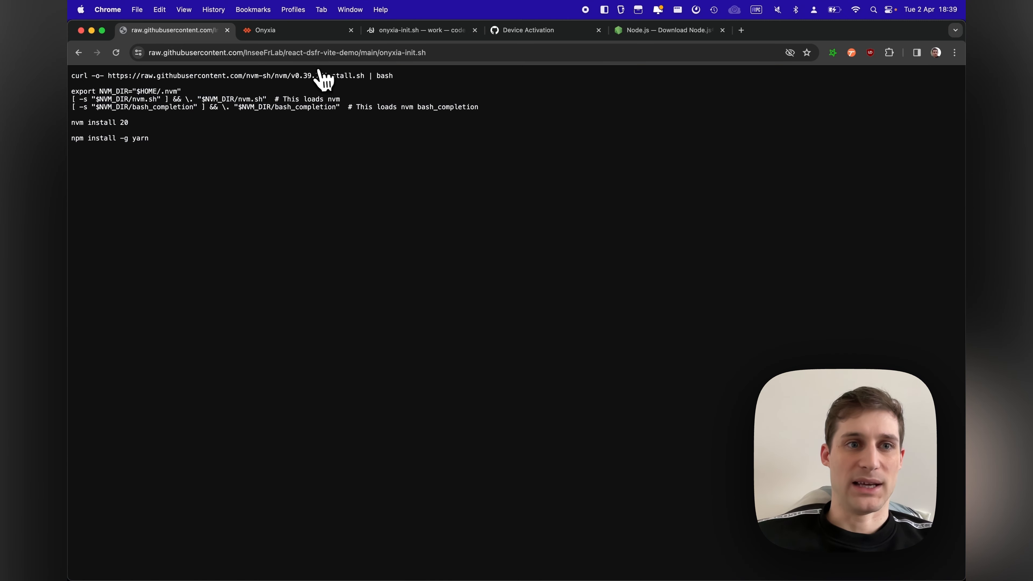
{"action": "left_click", "coordinate": [317, 54]}
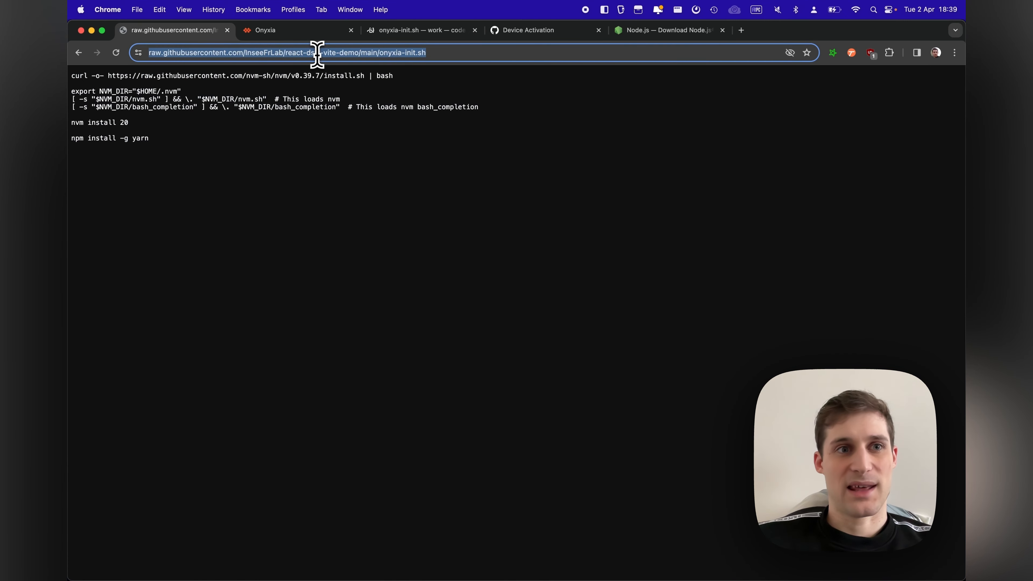
Step: In the Onyxia service's Init configuration, set PersonalInit to the copied raw onyxia-init.sh URL and save the configuration changes
{"action": "left_click", "coordinate": [303, 31]}
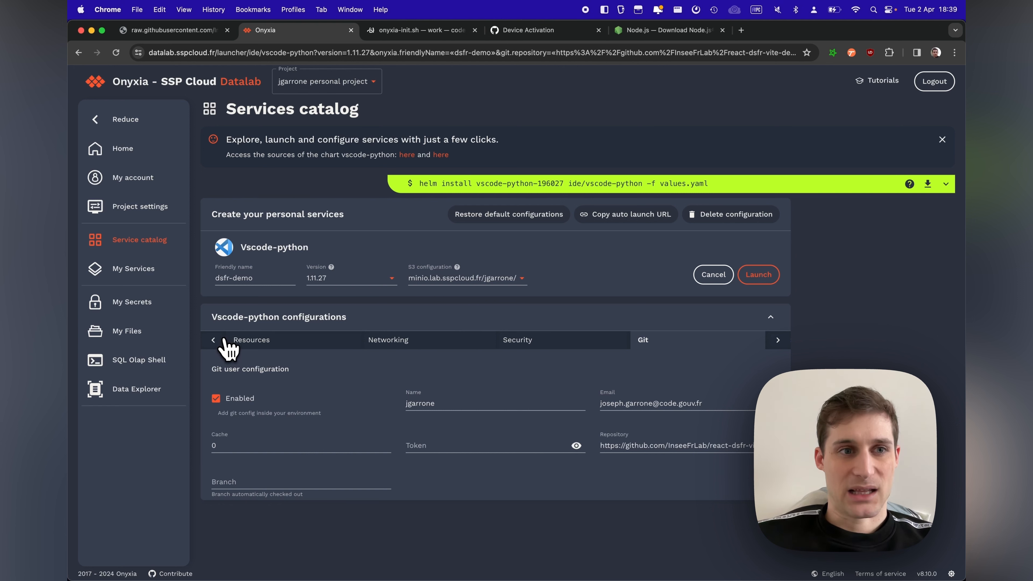
{"action": "left_click", "coordinate": [215, 340]}
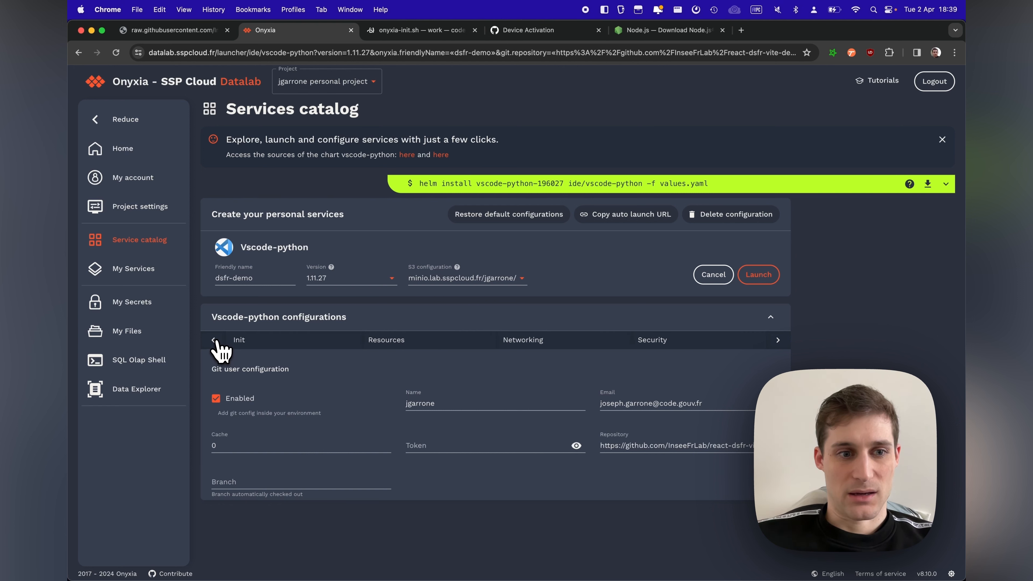
{"action": "left_click", "coordinate": [240, 342]}
{"action": "left_click", "coordinate": [265, 405]}
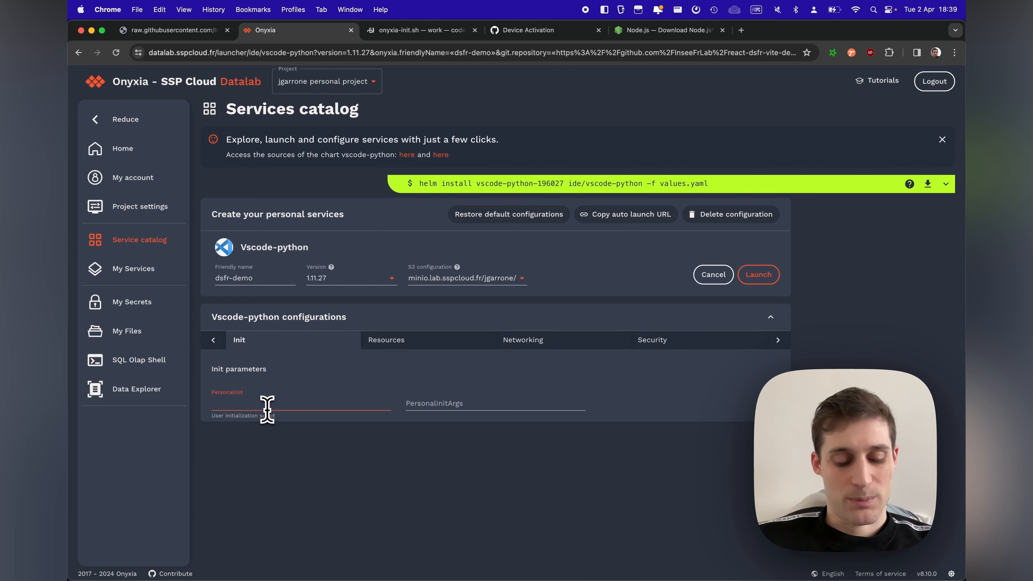
{"action": "key", "text": "super+v"}
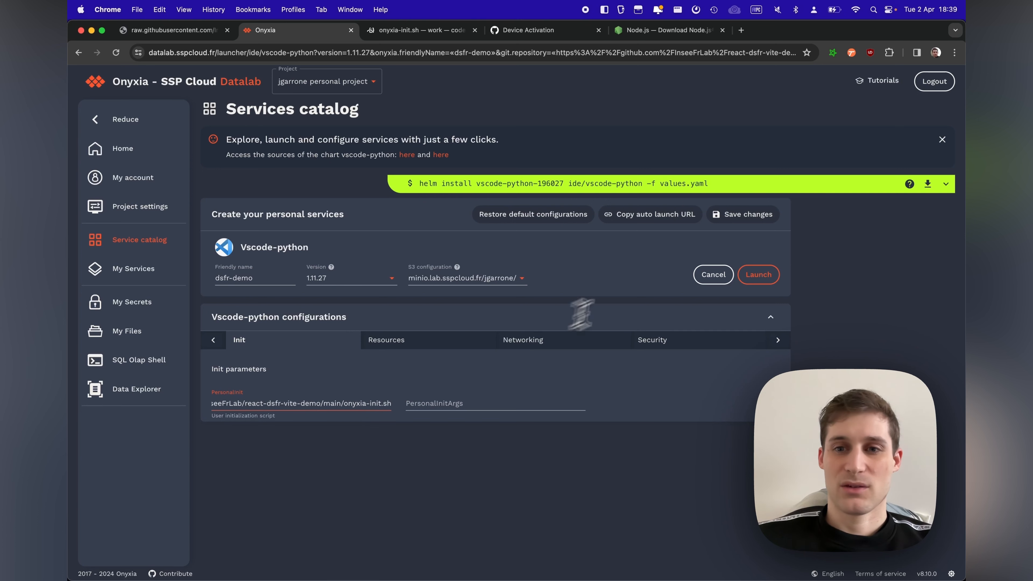
{"action": "left_click", "coordinate": [720, 224]}
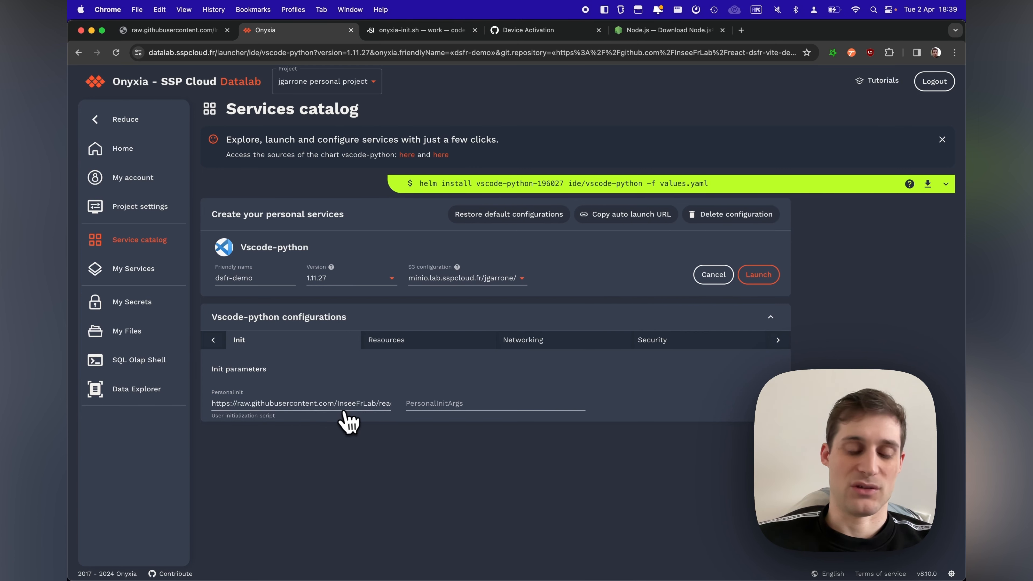
{"action": "left_click_drag", "start_coordinate": [331, 403], "coordinate": [437, 405]}
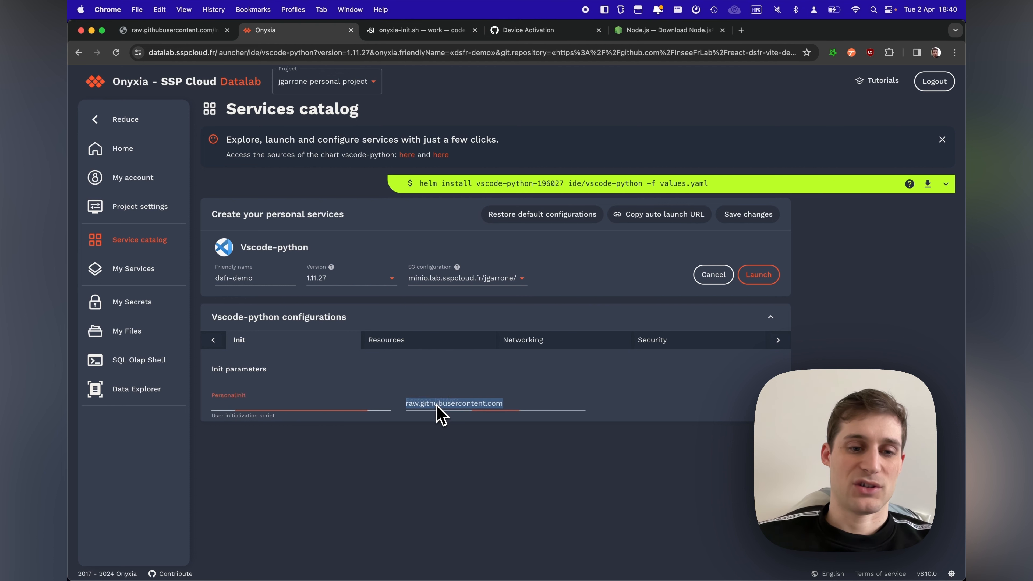
{"action": "key", "text": "super+z"}
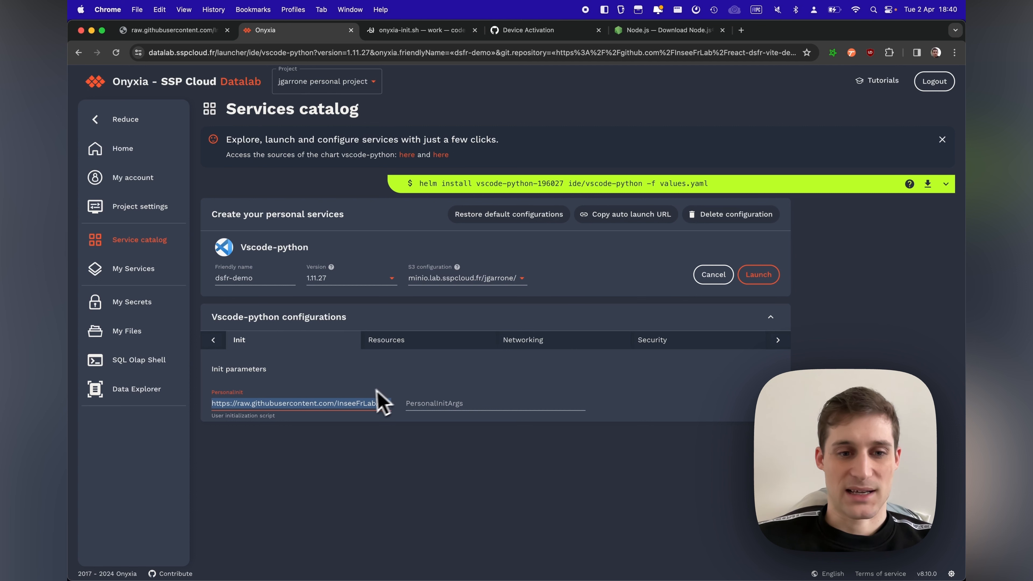
{"action": "left_click", "coordinate": [372, 403]}
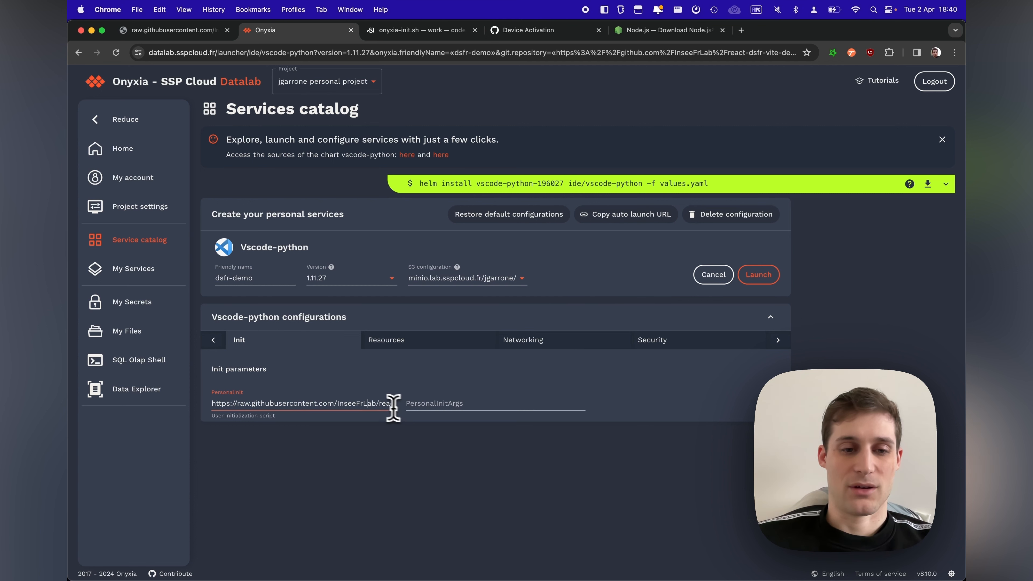
{"action": "left_click_drag", "start_coordinate": [378, 403], "coordinate": [433, 404]}
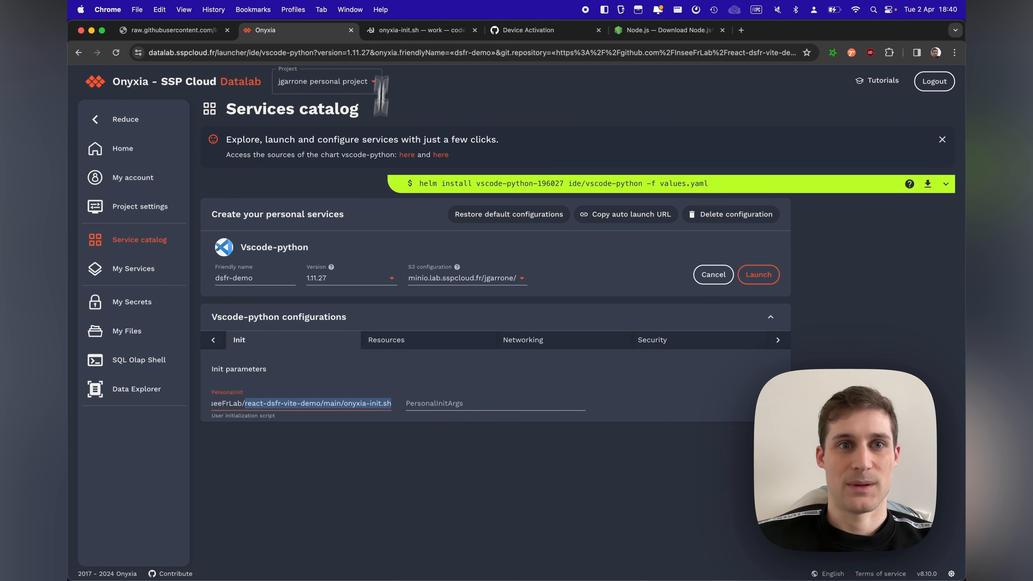
Step: Install the project's dependencies with yarn in the code-server terminal, start the Vite dev server and select its port number
{"action": "left_click", "coordinate": [402, 31]}
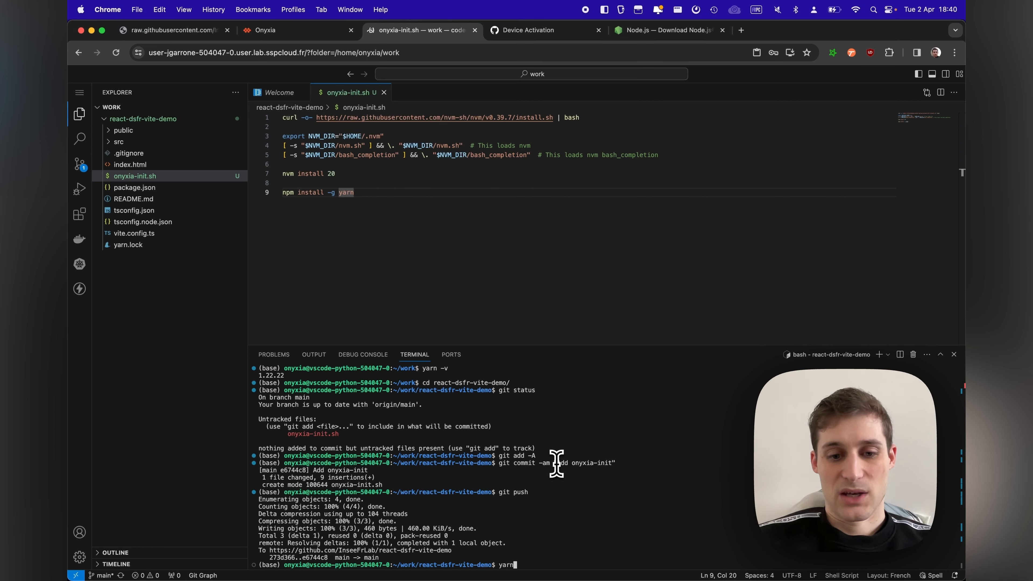
{"action": "key", "text": "Return"}
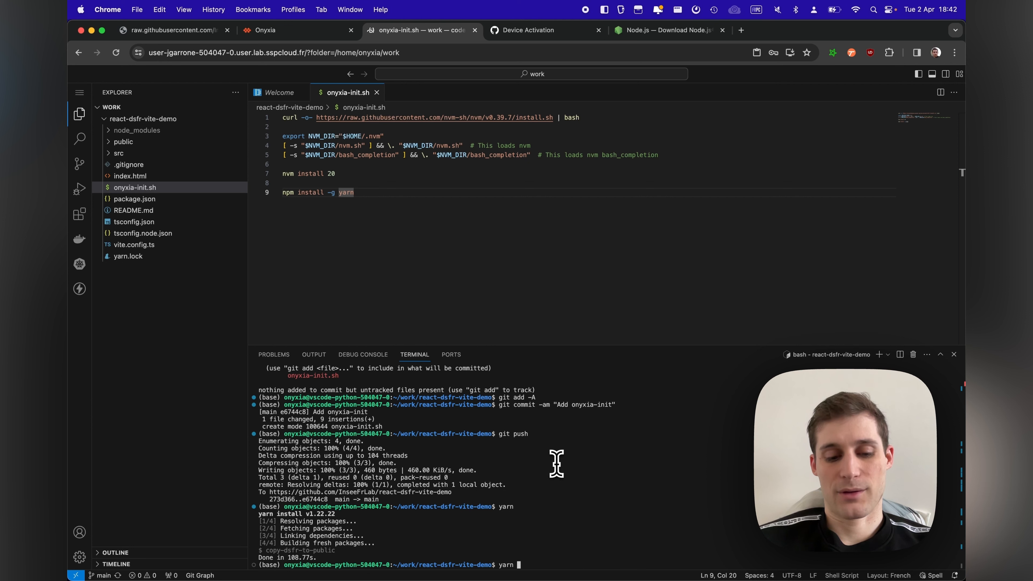
{"action": "key", "text": "Return"}
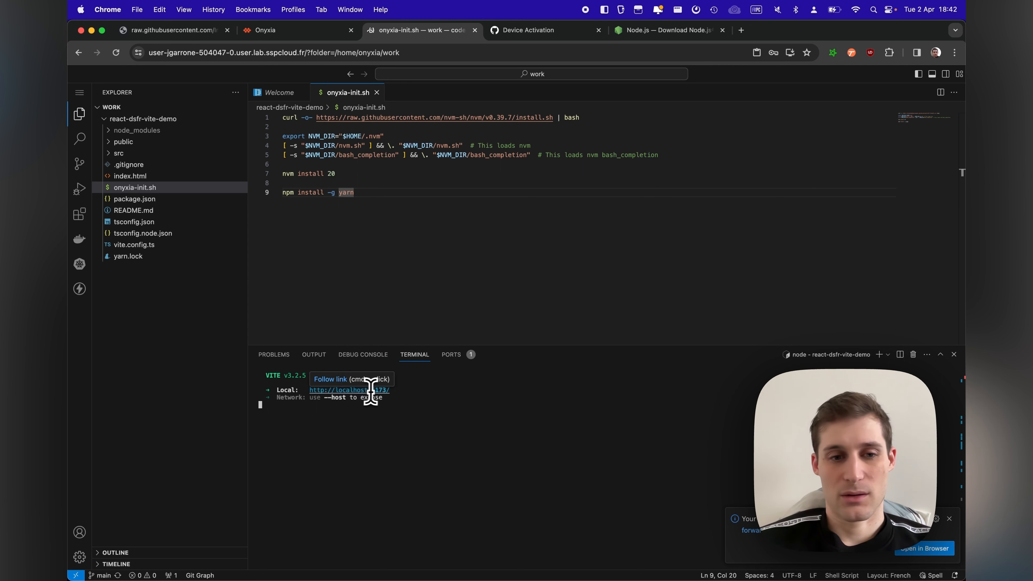
{"action": "left_click_drag", "start_coordinate": [392, 390], "coordinate": [370, 391]}
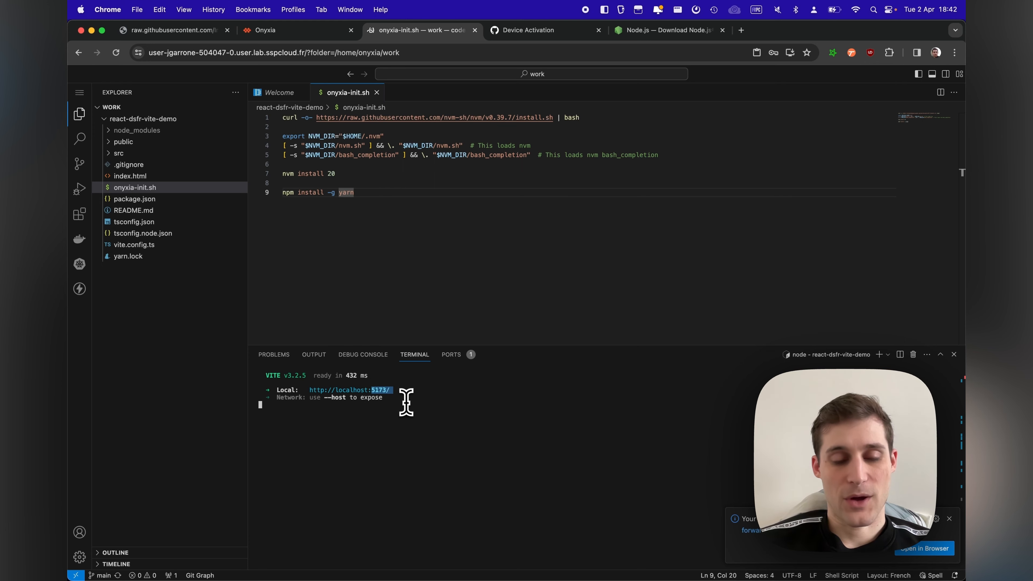
Step: In the Onyxia service's Networking configuration, enable a custom service port, set it to 5173 and save the changes
{"action": "left_click", "coordinate": [287, 30]}
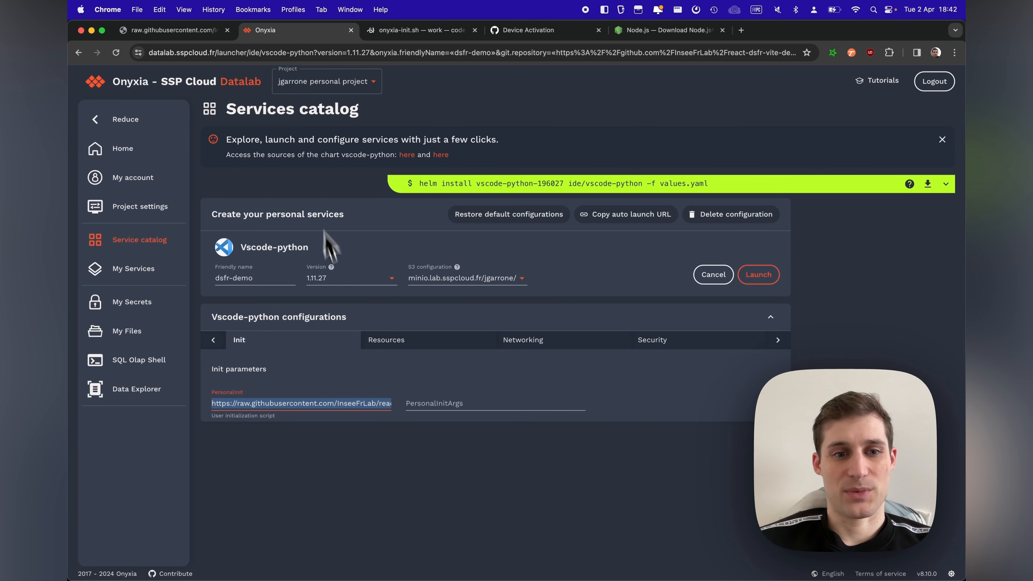
{"action": "left_click", "coordinate": [505, 346]}
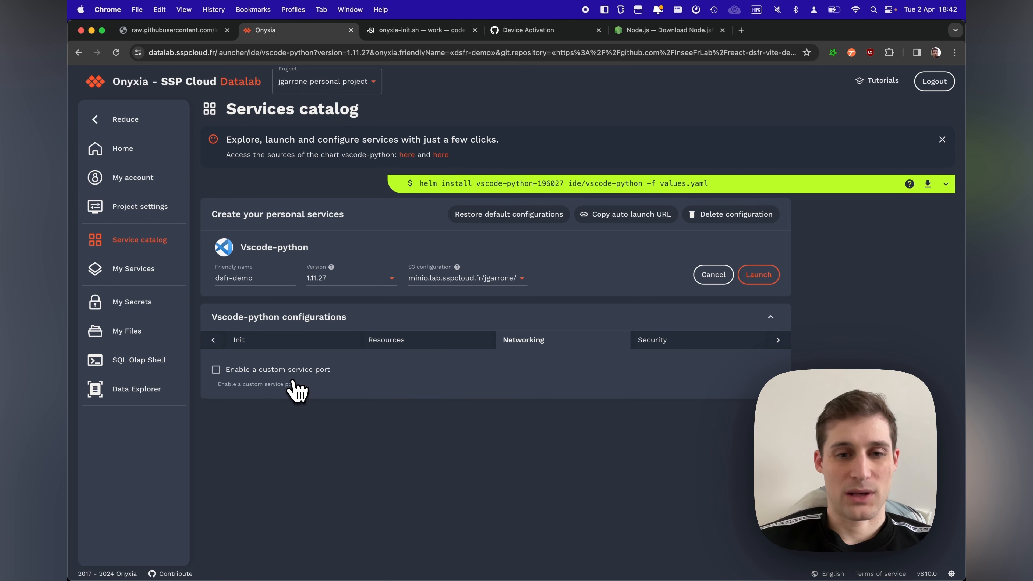
{"action": "left_click", "coordinate": [220, 375]}
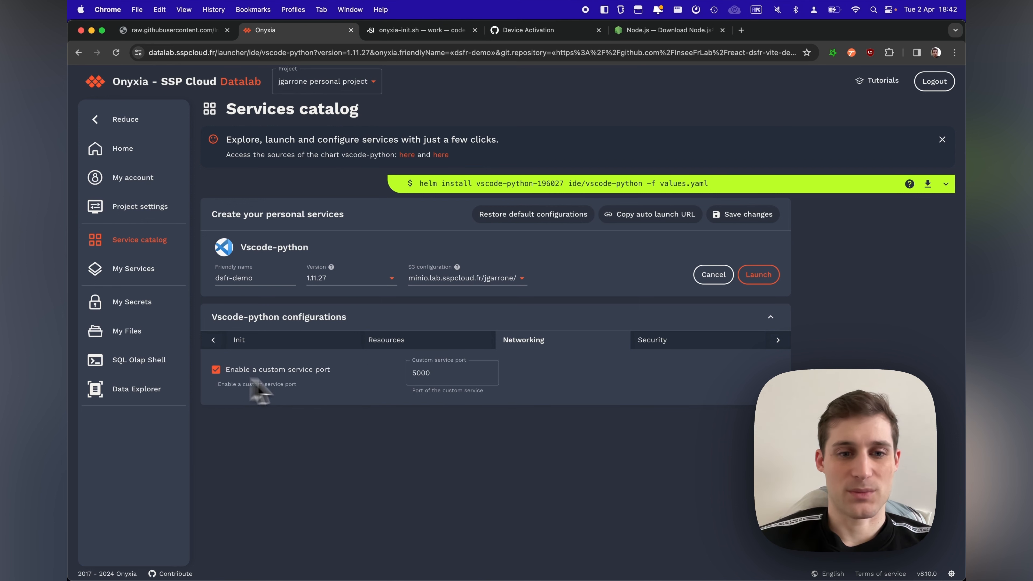
{"action": "left_click", "coordinate": [432, 373]}
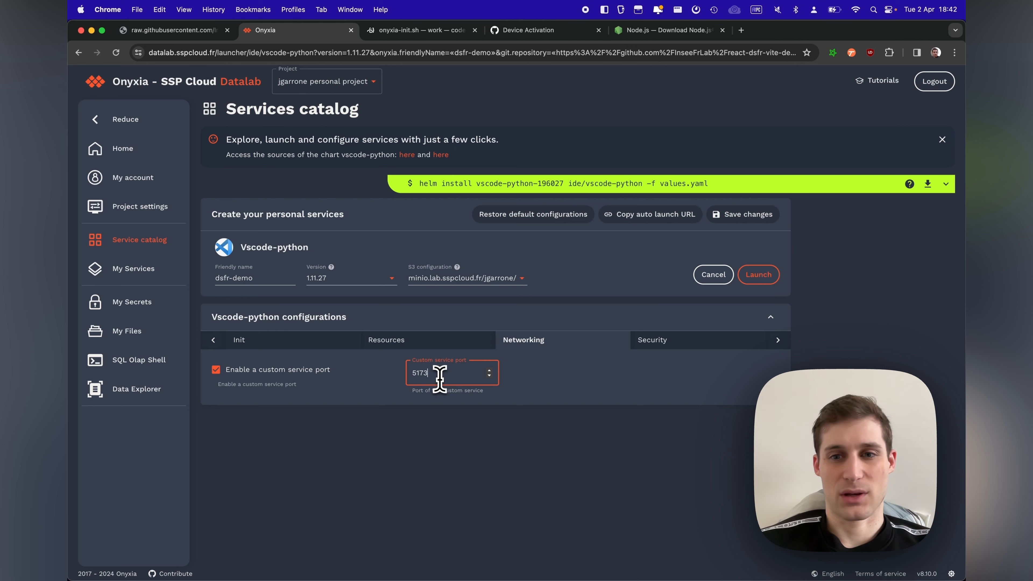
{"action": "left_click", "coordinate": [731, 214]}
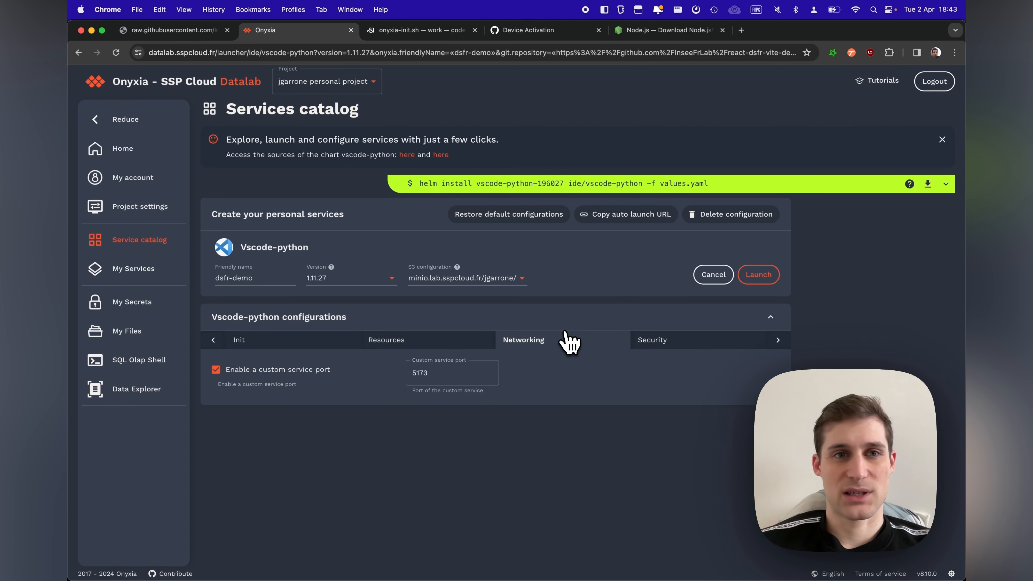
Step: Close the old code-server session and delete the running Dsfr-demo service from My Services, confirming the deletion
{"action": "left_click", "coordinate": [391, 38]}
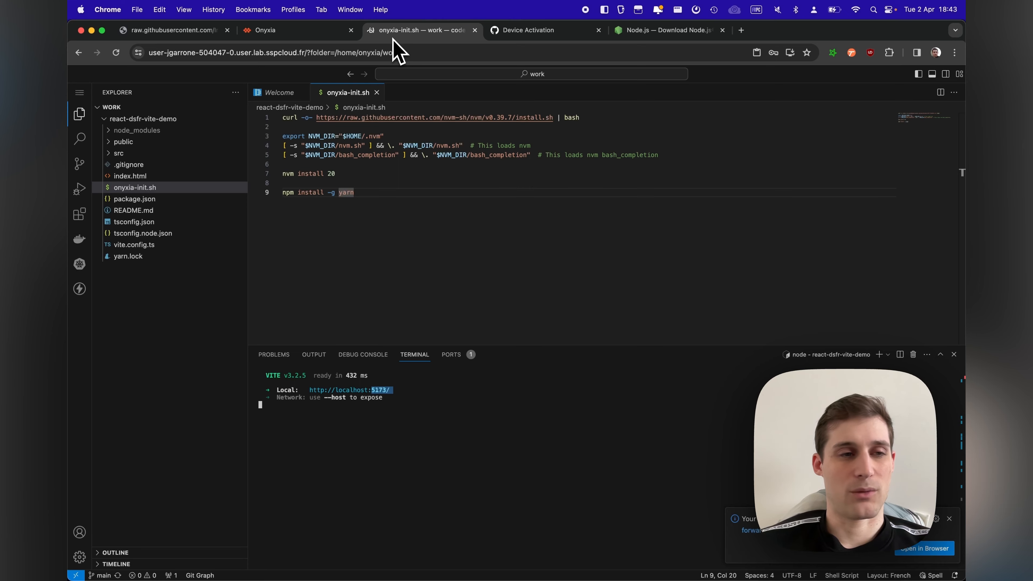
{"action": "left_click", "coordinate": [475, 30]}
{"action": "left_click", "coordinate": [284, 30]}
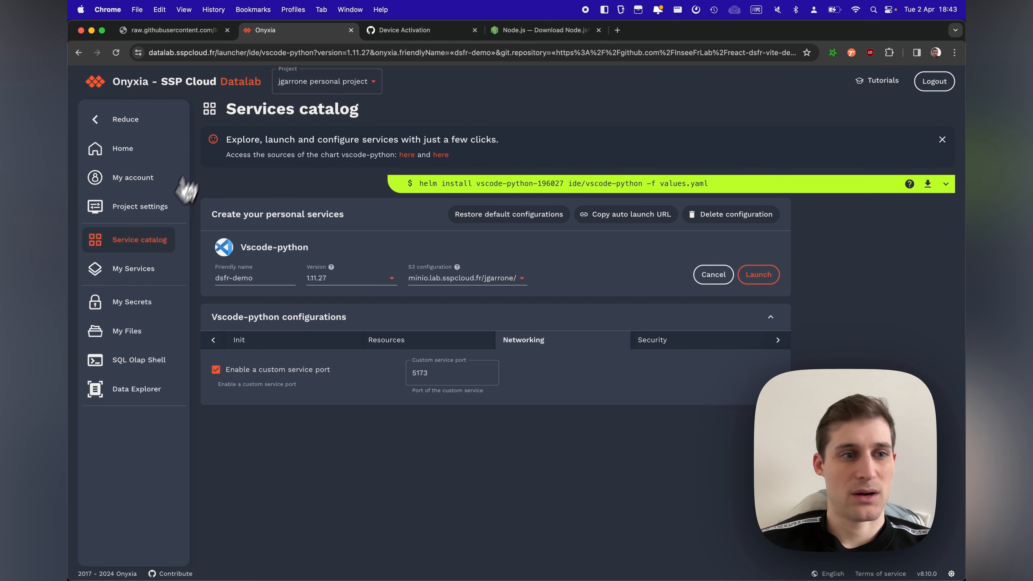
{"action": "left_click", "coordinate": [151, 280]}
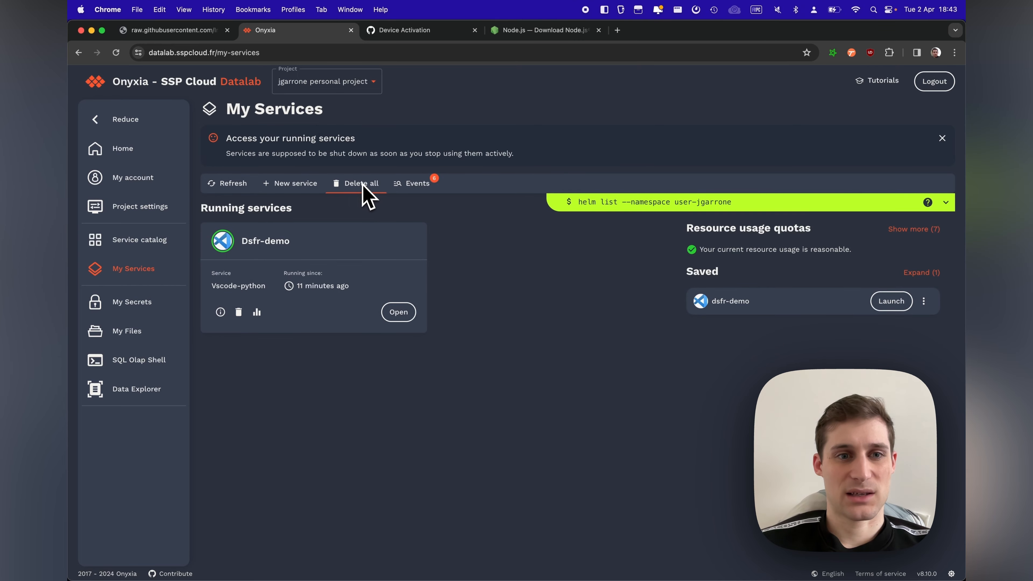
{"action": "left_click", "coordinate": [238, 312]}
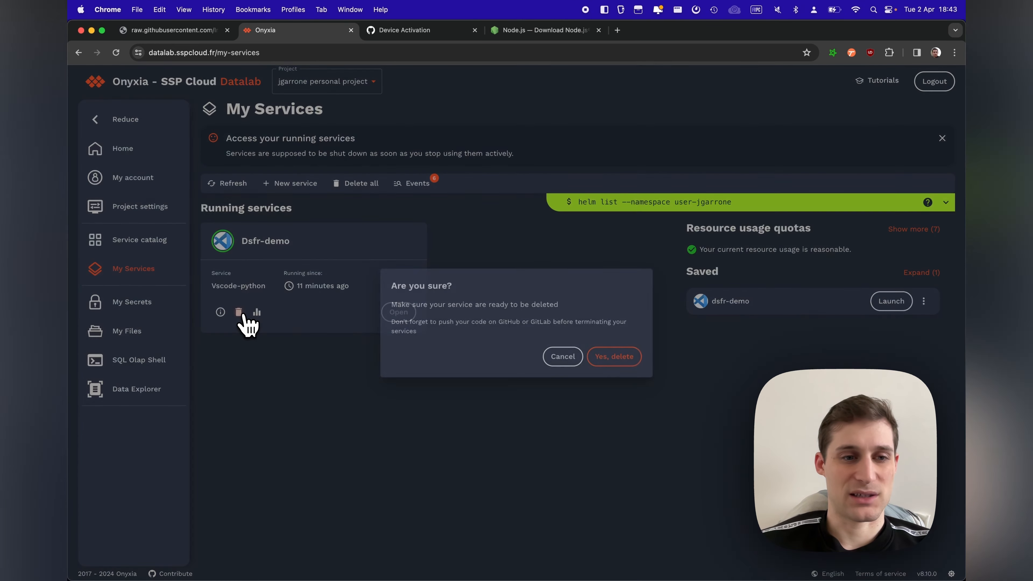
{"action": "left_click", "coordinate": [613, 357]}
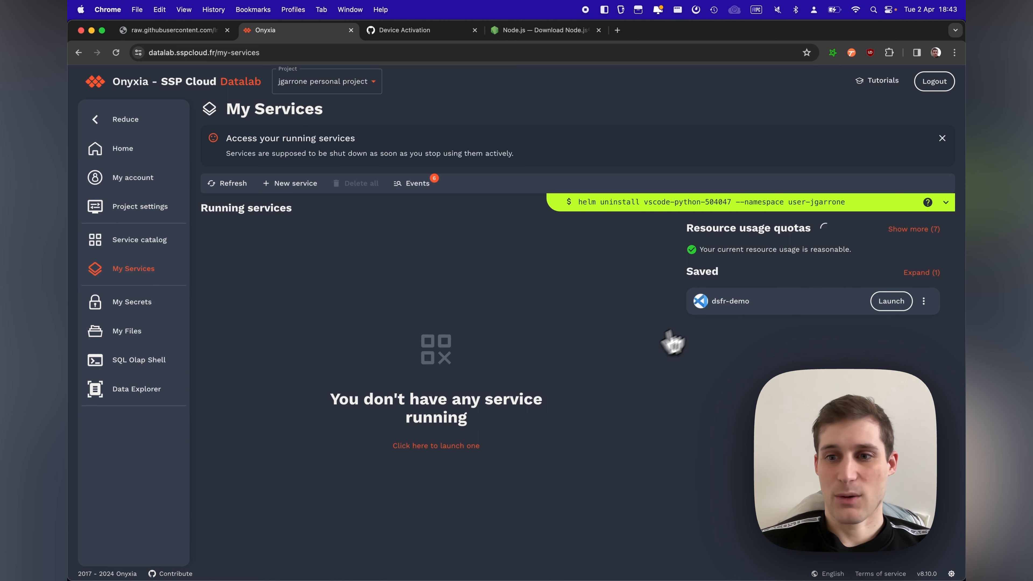
Step: Launch the saved dsfr-demo service, highlight its custom port link line, copy the access password and open the service
{"action": "left_click", "coordinate": [884, 313]}
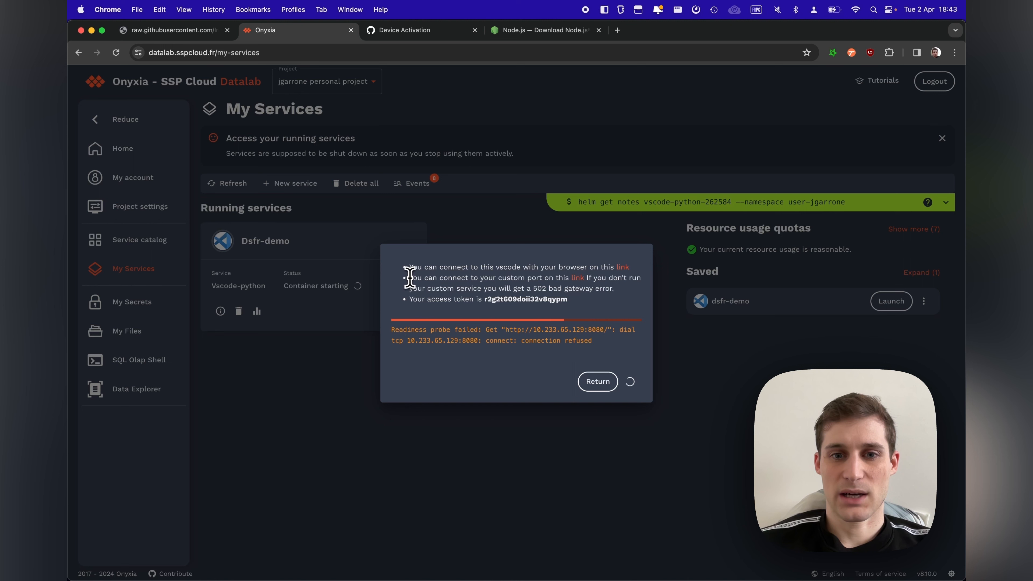
{"action": "triple_click", "coordinate": [507, 285]}
{"action": "left_click_drag", "start_coordinate": [508, 287], "coordinate": [571, 282]}
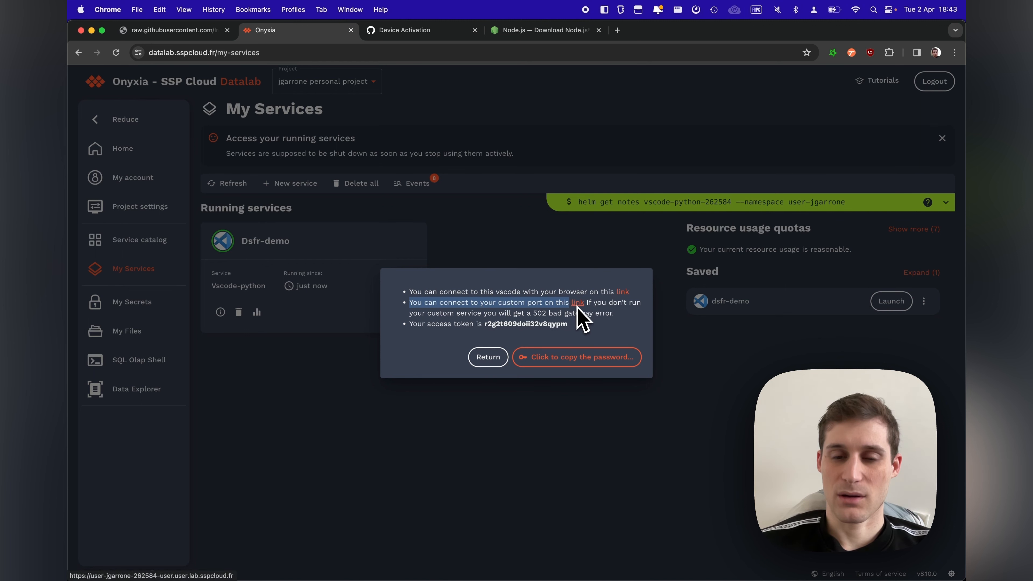
{"action": "left_click", "coordinate": [595, 301]}
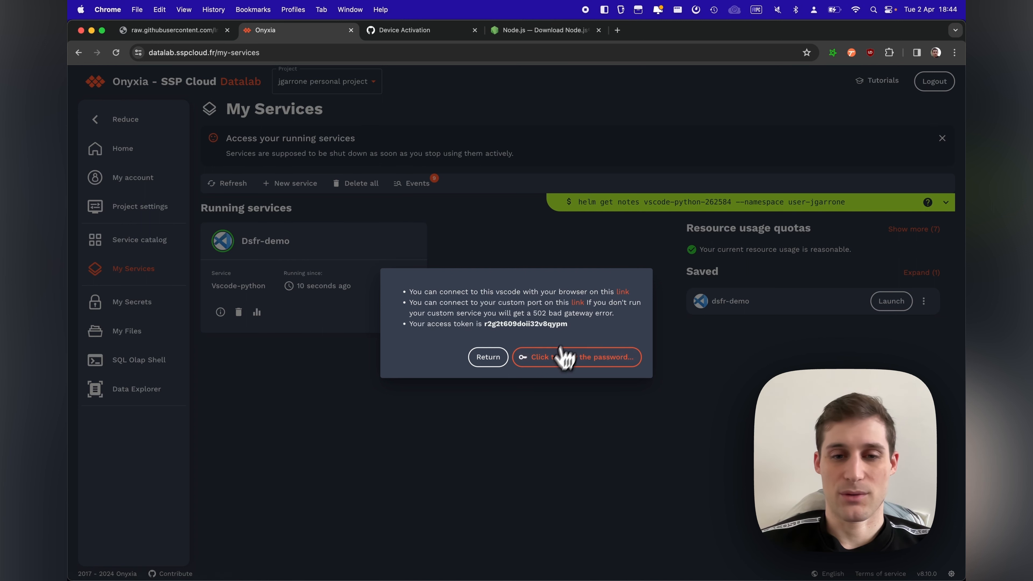
{"action": "left_click", "coordinate": [553, 368]}
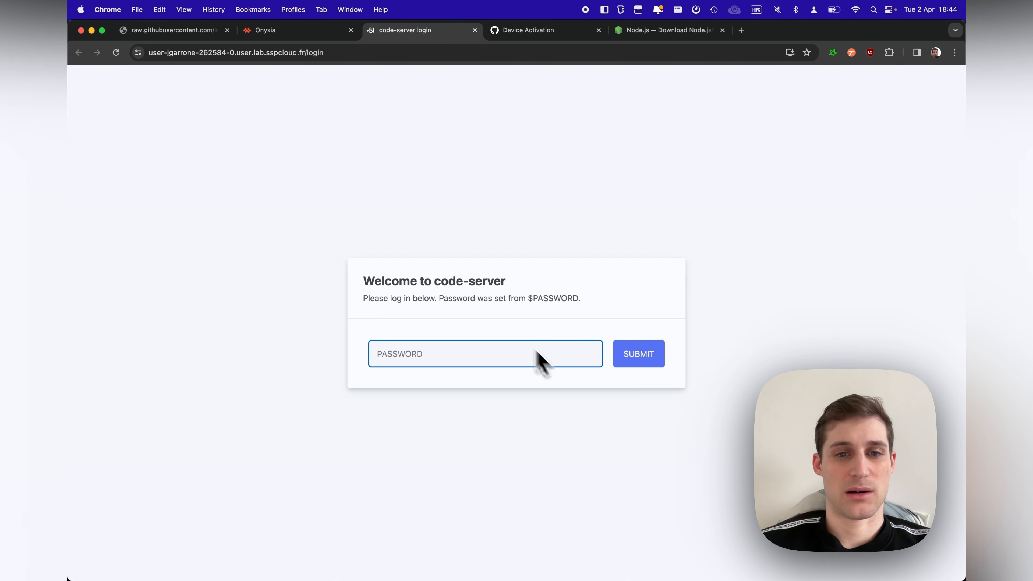
Step: Log in to code-server by pasting the service password, and dismiss the offer to save the password
{"action": "left_click", "coordinate": [449, 347]}
{"action": "key", "text": "super+v"}
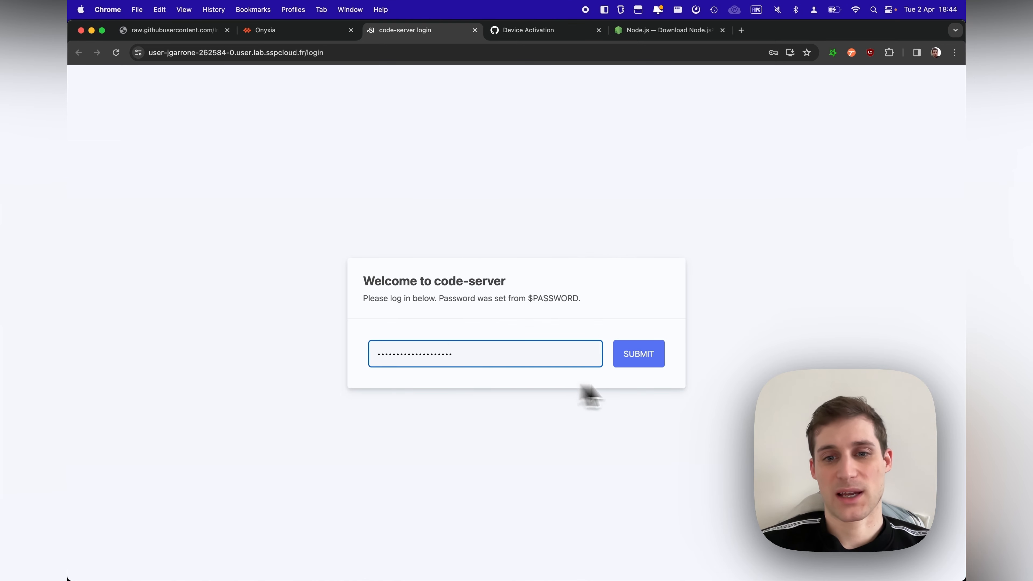
{"action": "left_click", "coordinate": [632, 364]}
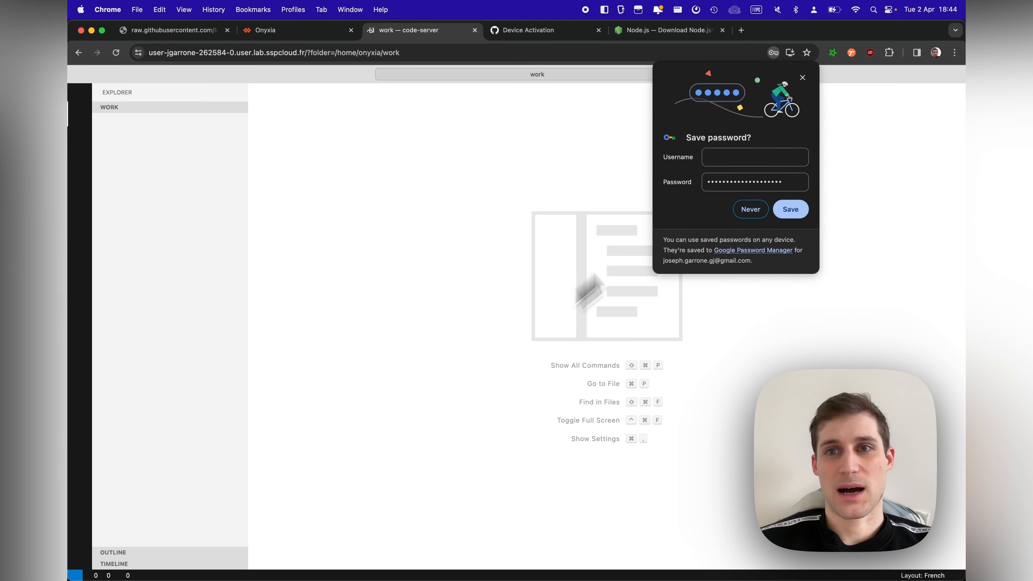
{"action": "left_click", "coordinate": [804, 81]}
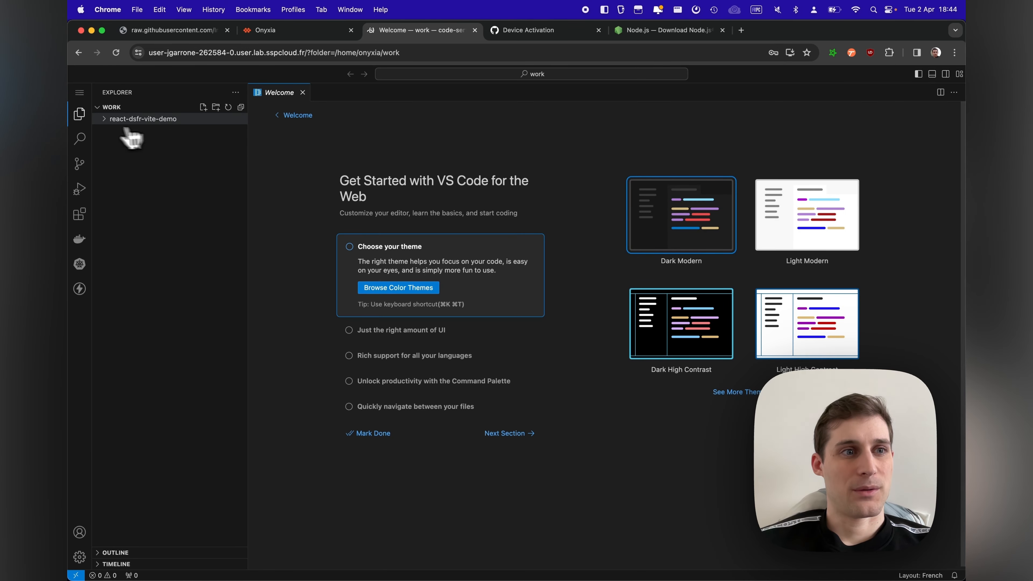
Step: Expand the react-dsfr-vite-demo folder, open a new terminal, and check the Node.js and Yarn installations with node -v and yarn -v
{"action": "left_click", "coordinate": [122, 119]}
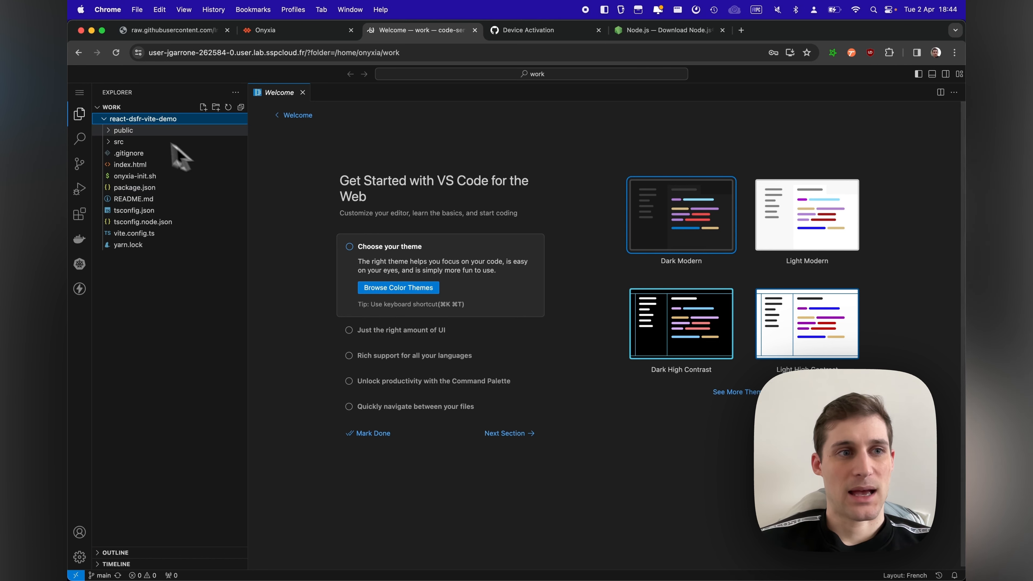
{"action": "left_click", "coordinate": [79, 93]}
{"action": "mouse_move", "coordinate": [117, 124]}
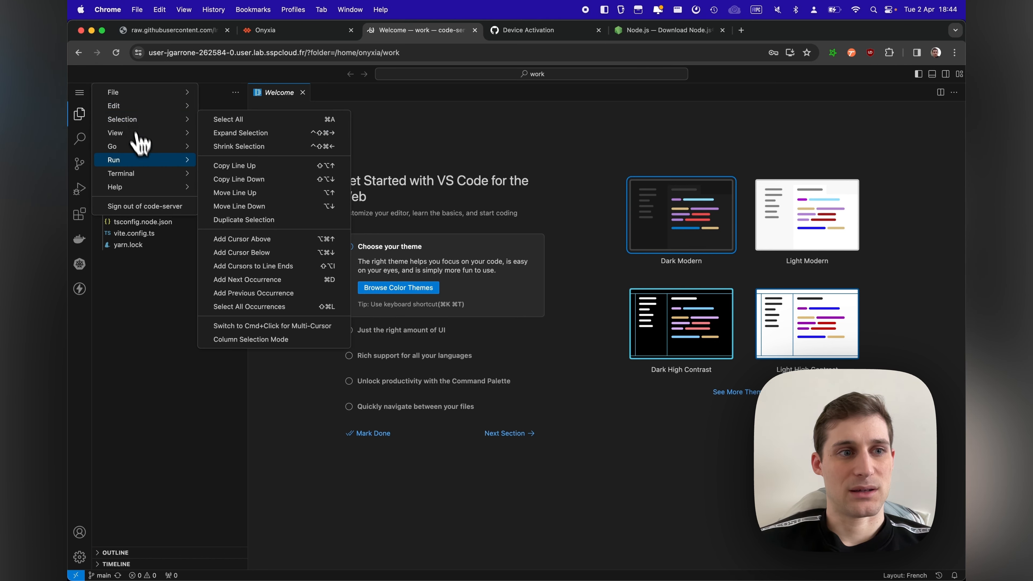
{"action": "mouse_move", "coordinate": [149, 174]}
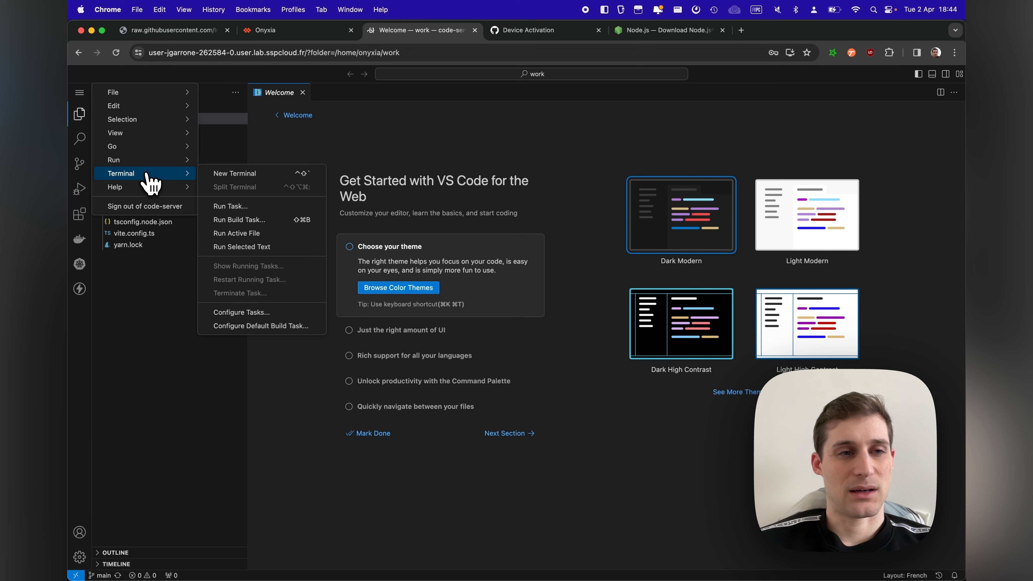
{"action": "left_click", "coordinate": [214, 179]}
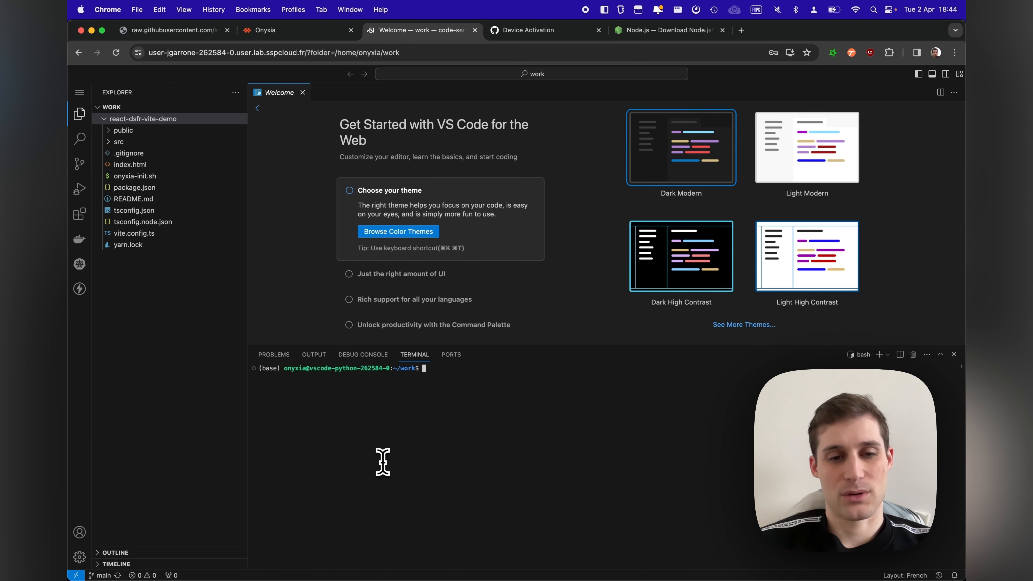
{"action": "type", "text": "node -v"}
{"action": "key", "text": "Return"}
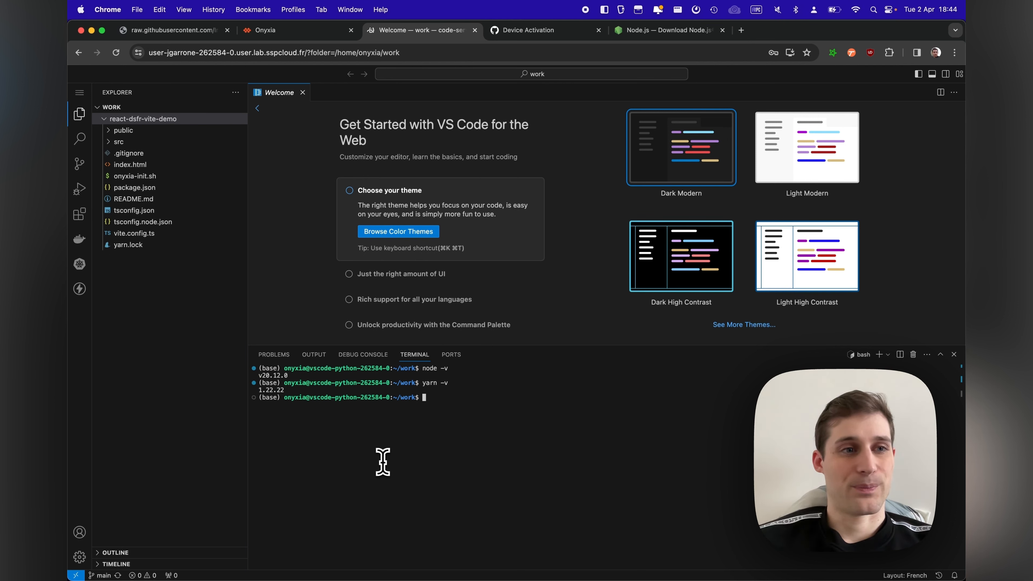
Step: In the terminal, change into react-dsfr-vite-demo, install the dependencies with yarn and start the Vite dev server
{"action": "type", "text": "cd "}
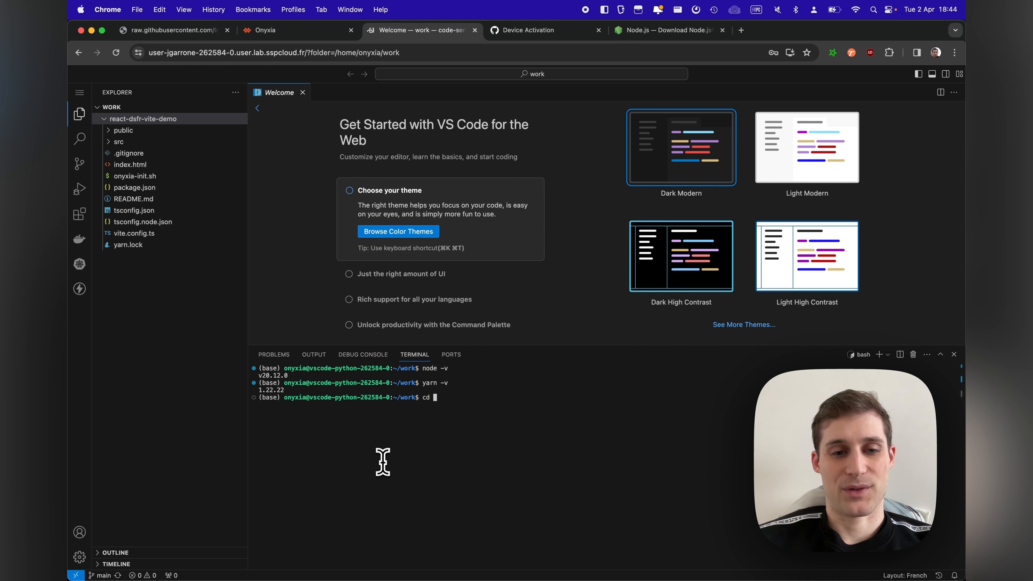
{"action": "type", "text": "react-dsfr-vite-demo/"}
{"action": "key", "text": "Return"}
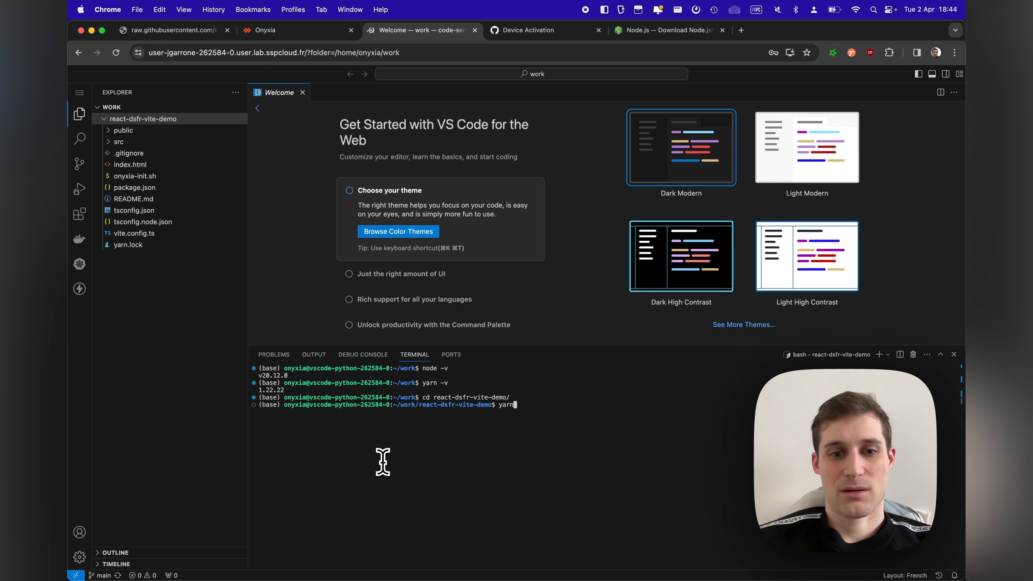
{"action": "type", "text": "yarn"}
{"action": "key", "text": "Return"}
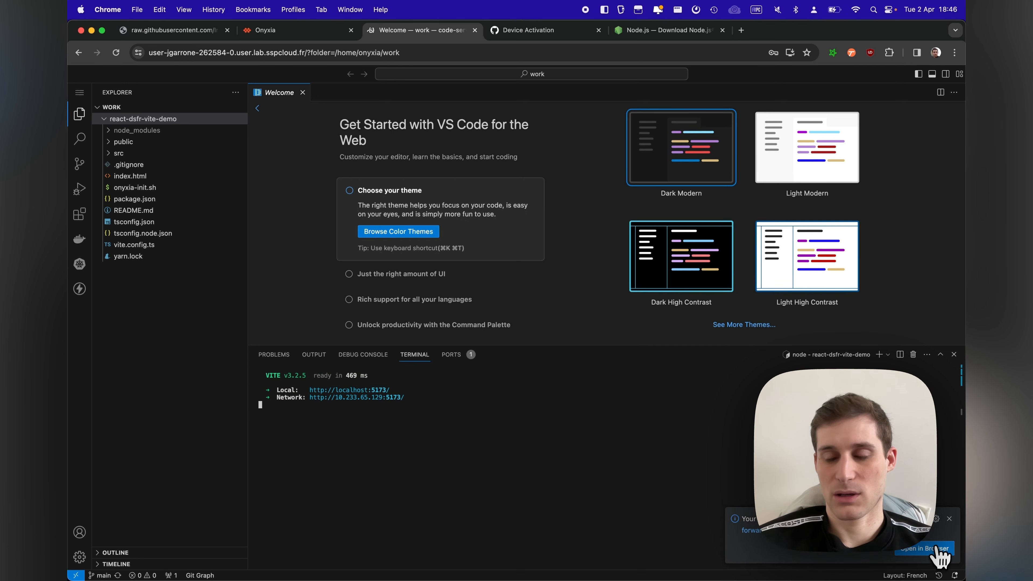
Step: Open the forwarded port 5173 app in the browser, reload it and inspect its console errors
{"action": "left_click", "coordinate": [940, 549]}
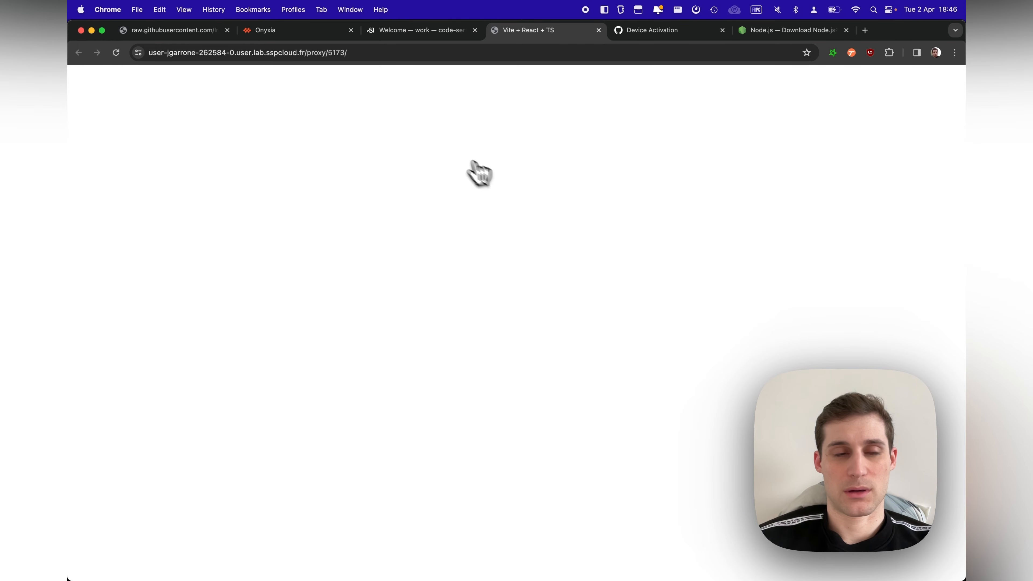
{"action": "left_click", "coordinate": [394, 38]}
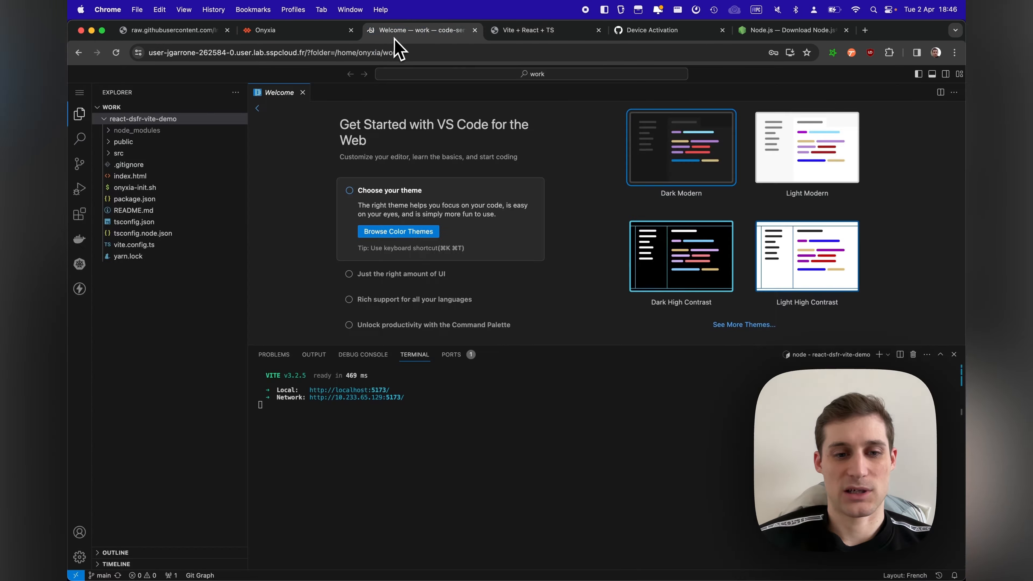
{"action": "left_click", "coordinate": [519, 32]}
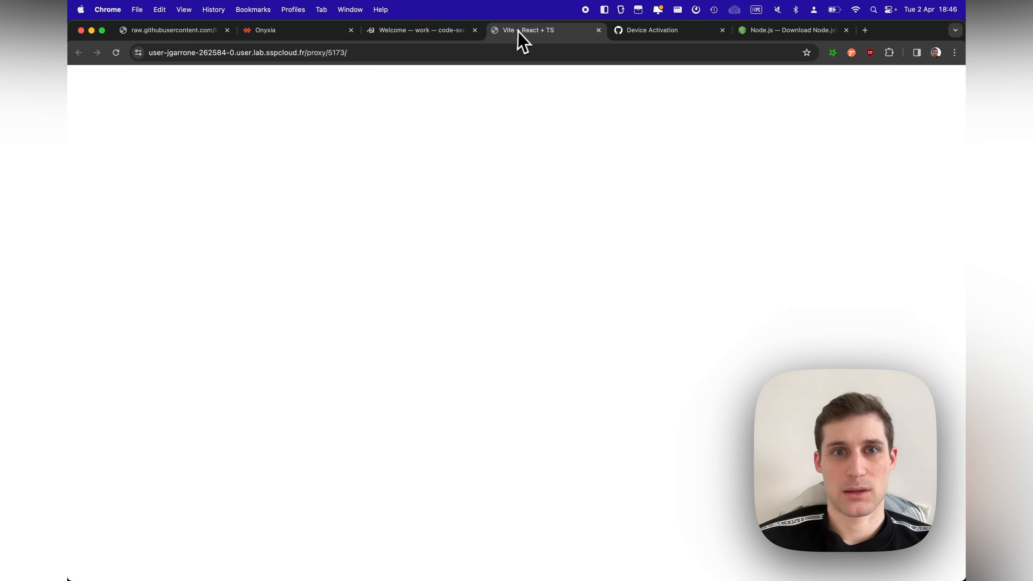
{"action": "left_click", "coordinate": [118, 55]}
{"action": "left_click", "coordinate": [392, 33]}
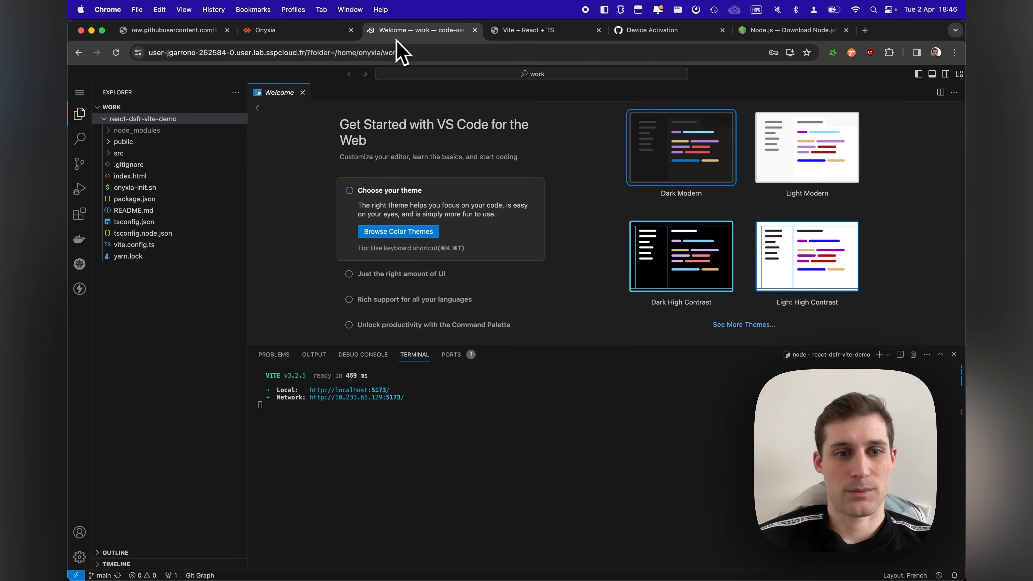
{"action": "left_click", "coordinate": [547, 33]}
{"action": "key", "text": "super+alt+j"}
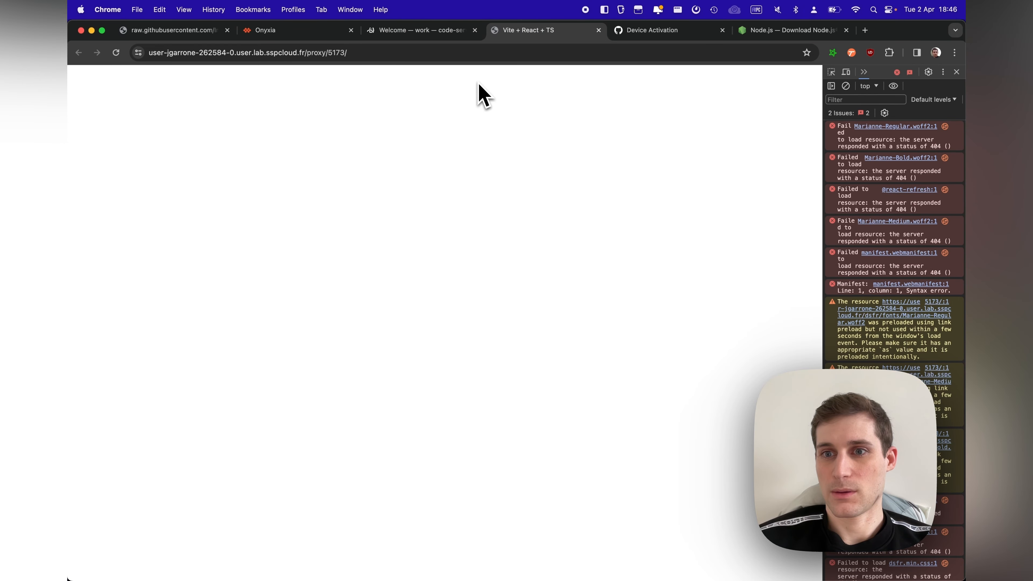
{"action": "key", "text": "super+alt+j"}
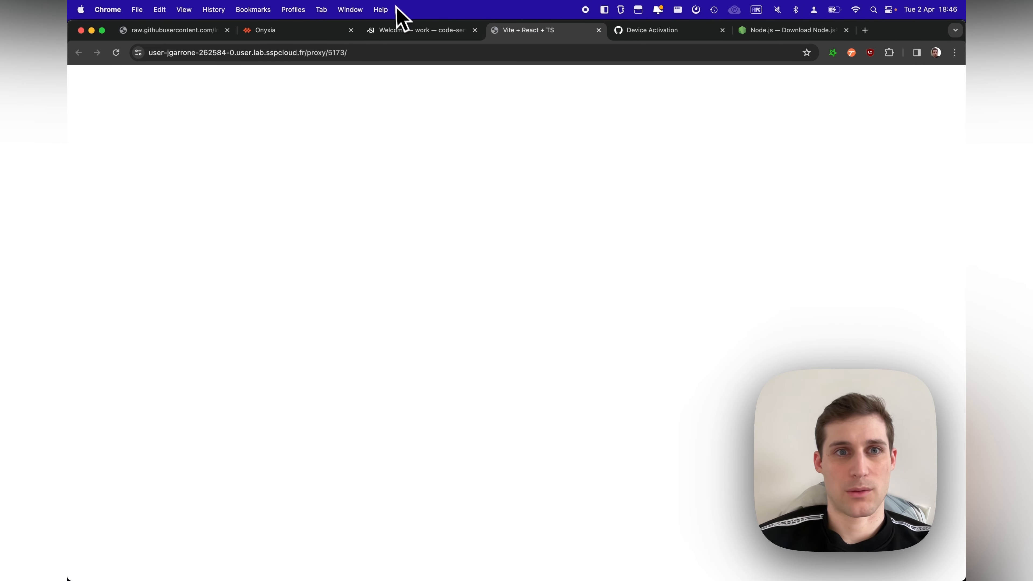
Step: Copy the custom port link address from the Dsfr-demo service on Onyxia and load it in the app's browser tab
{"action": "left_click", "coordinate": [411, 31]}
{"action": "left_click", "coordinate": [281, 32]}
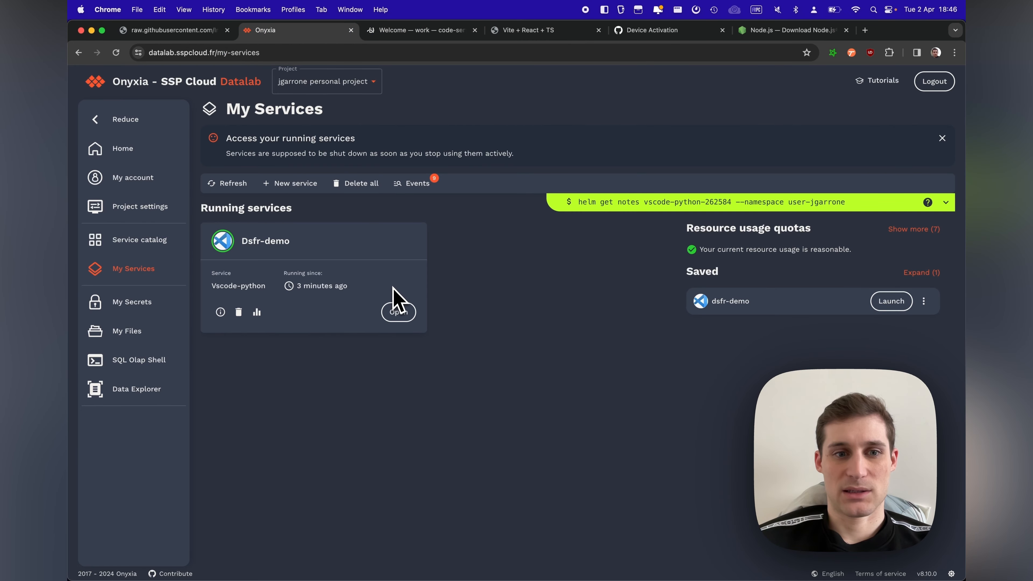
{"action": "left_click", "coordinate": [398, 314]}
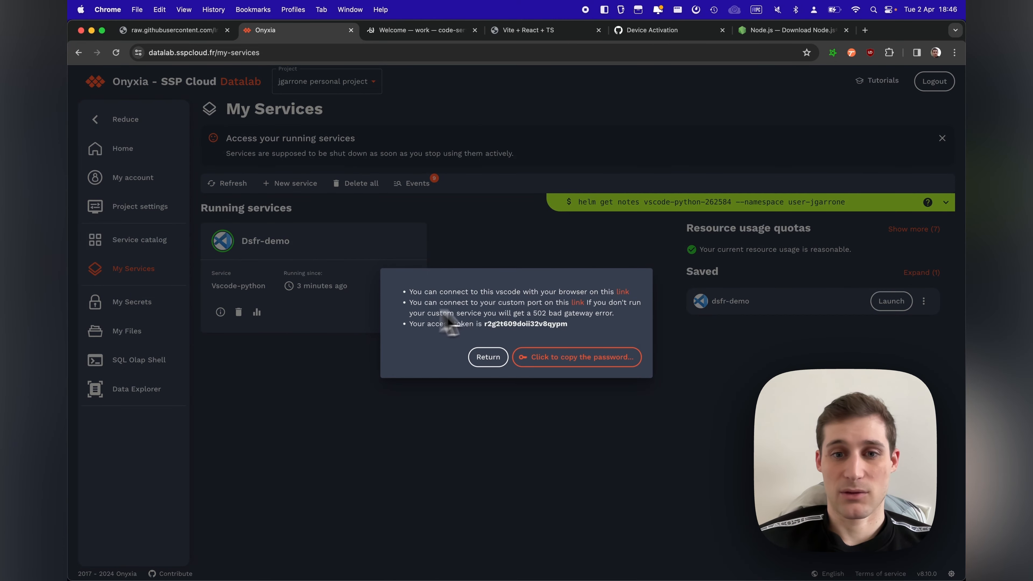
{"action": "right_click", "coordinate": [577, 304]}
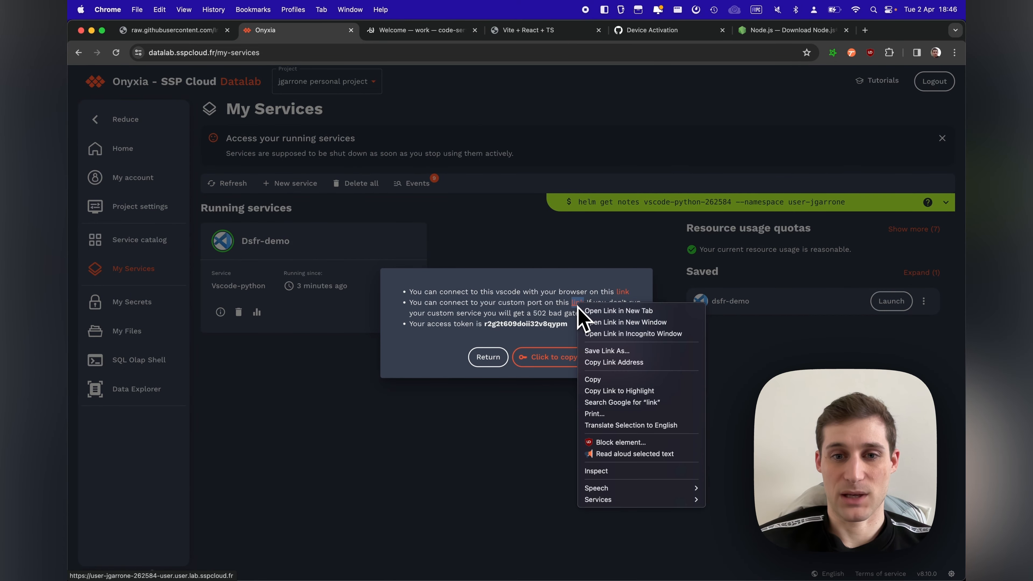
{"action": "left_click", "coordinate": [593, 361]}
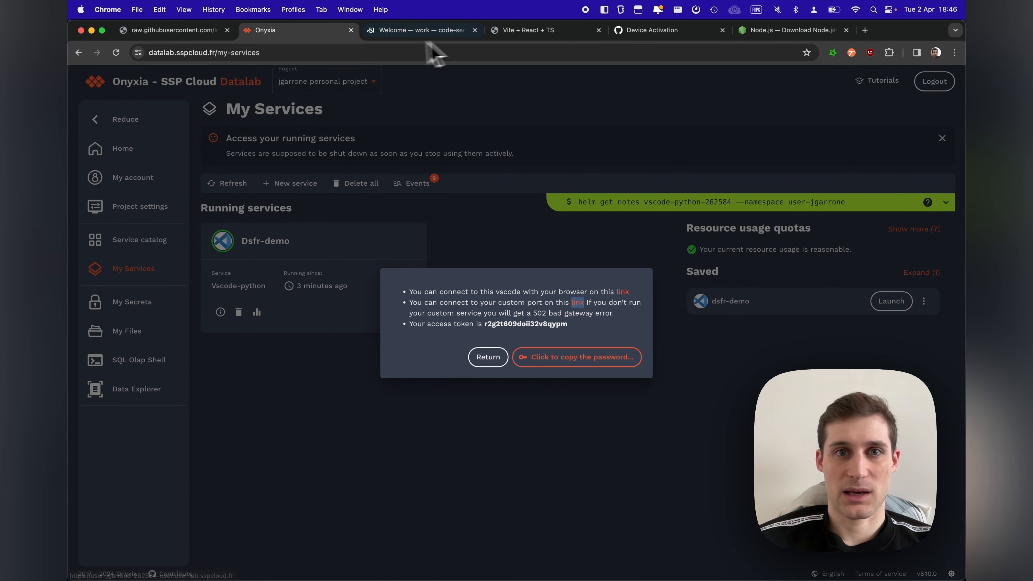
{"action": "left_click", "coordinate": [507, 36]}
{"action": "left_click", "coordinate": [493, 45]}
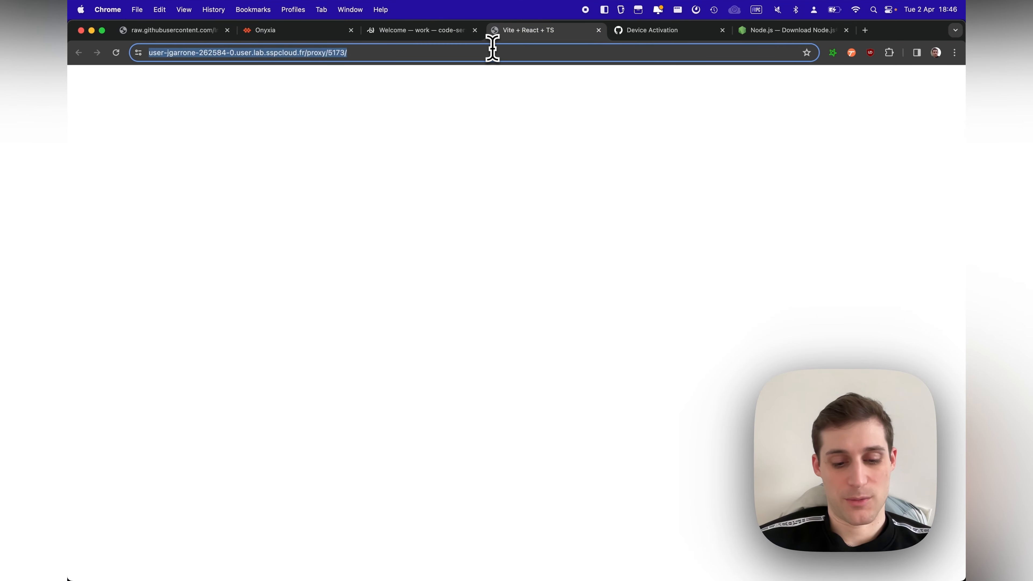
{"action": "key", "text": "super+v"}
{"action": "key", "text": "Return"}
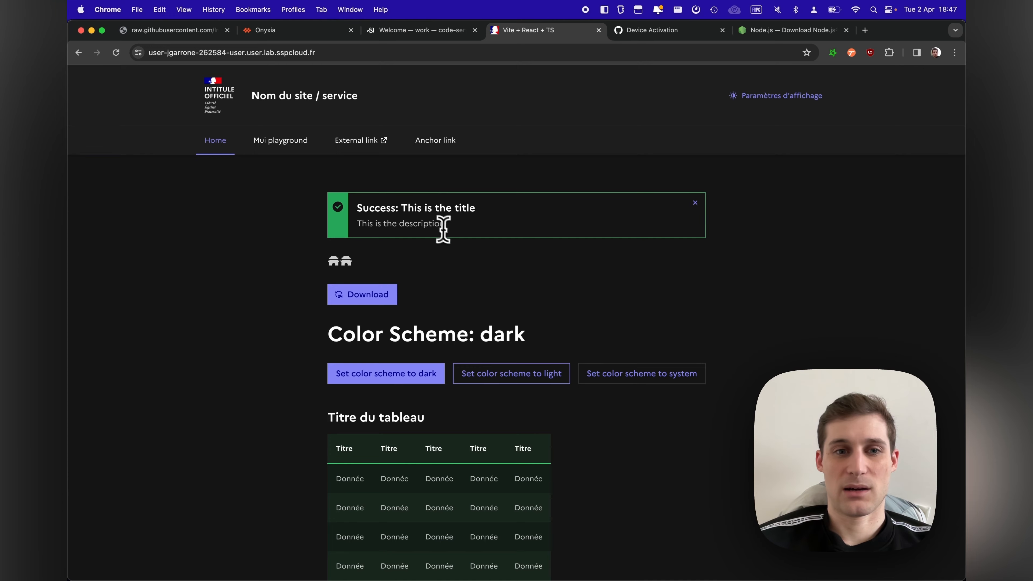
Step: Look over the demo site's home page and Mui playground, trying the provider and dark mode switches, and return to Home
{"action": "scroll", "coordinate": [445, 224], "scroll_direction": "down", "scroll_amount": 5}
{"action": "scroll", "coordinate": [444, 231], "scroll_direction": "up", "scroll_amount": 5}
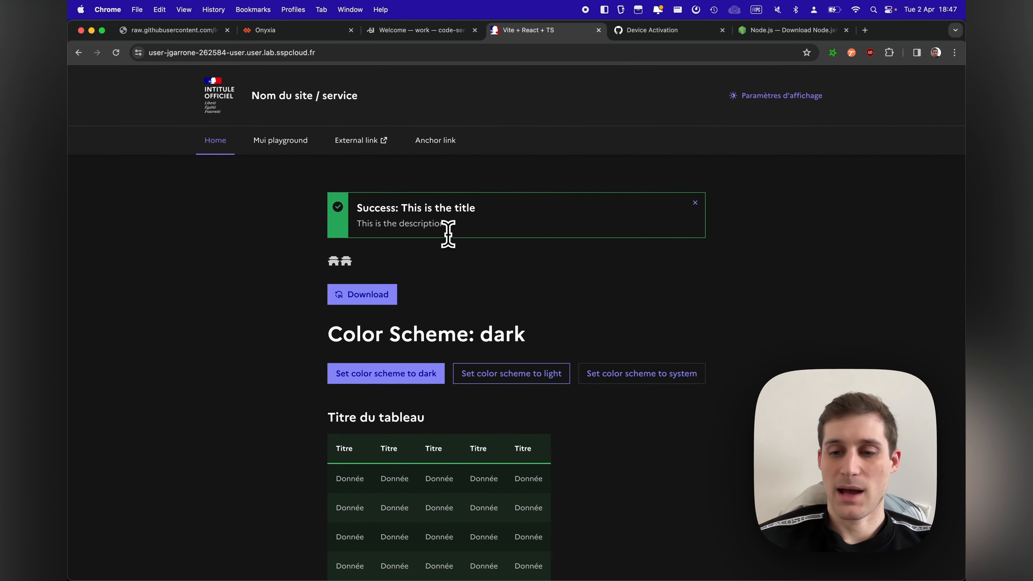
{"action": "left_click", "coordinate": [287, 143]}
{"action": "left_click", "coordinate": [402, 187]}
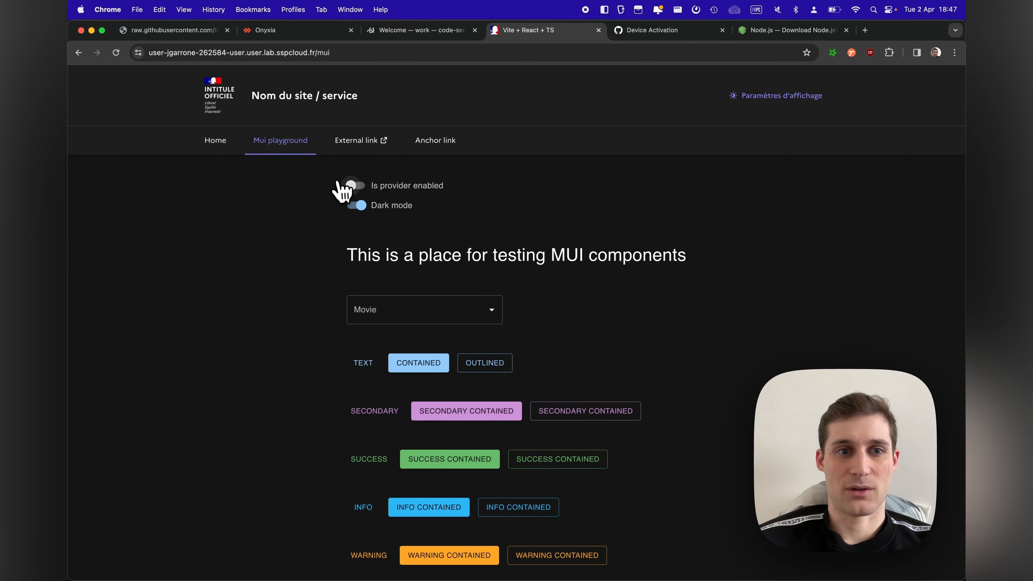
{"action": "left_click", "coordinate": [357, 188]}
{"action": "left_click", "coordinate": [396, 206]}
{"action": "left_click", "coordinate": [397, 206]}
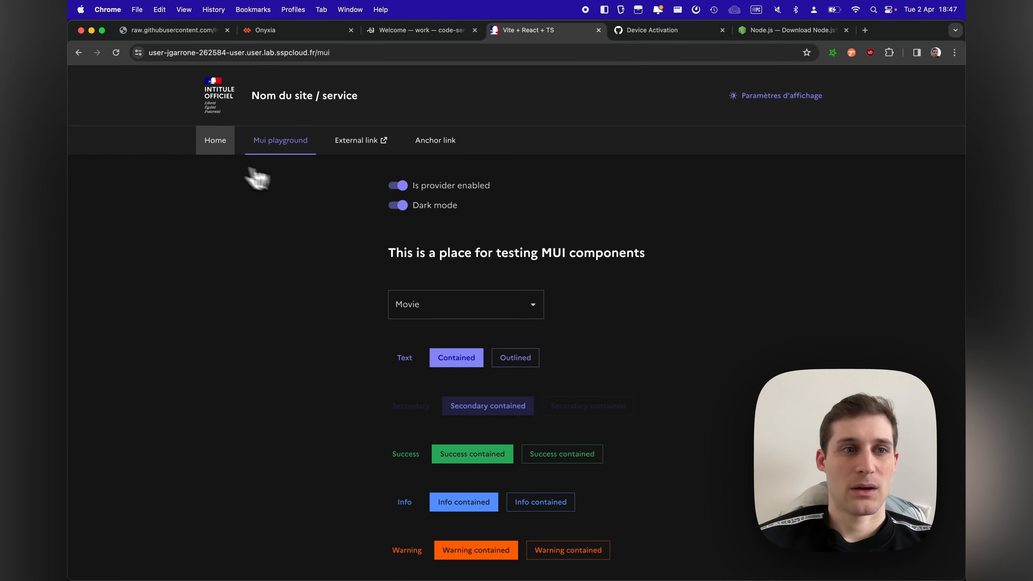
{"action": "left_click", "coordinate": [217, 142]}
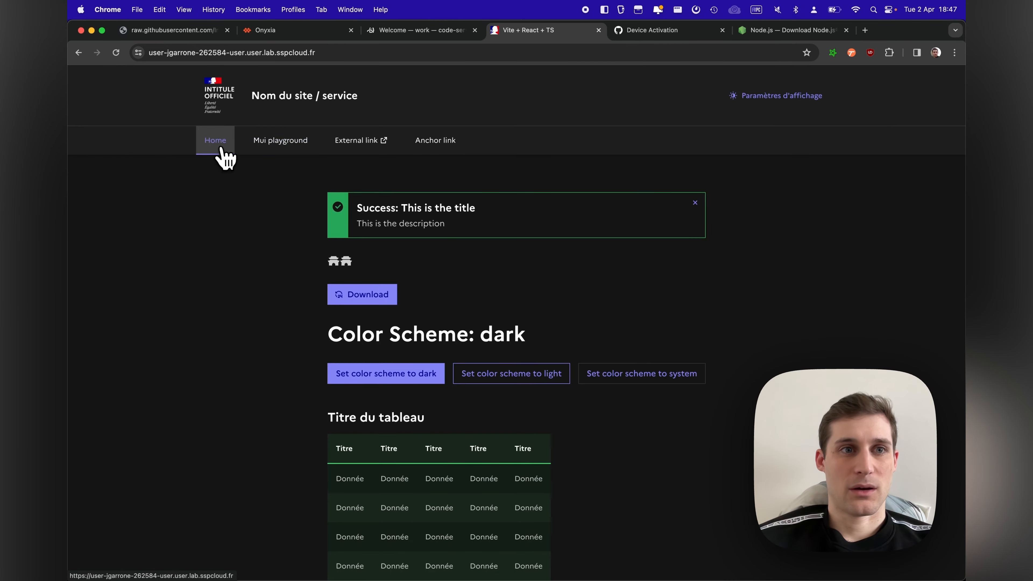
Step: In code-server, open src/Home.tsx, change the Alert title to "Success: Hello world!!!!" and save the file
{"action": "left_click", "coordinate": [400, 35]}
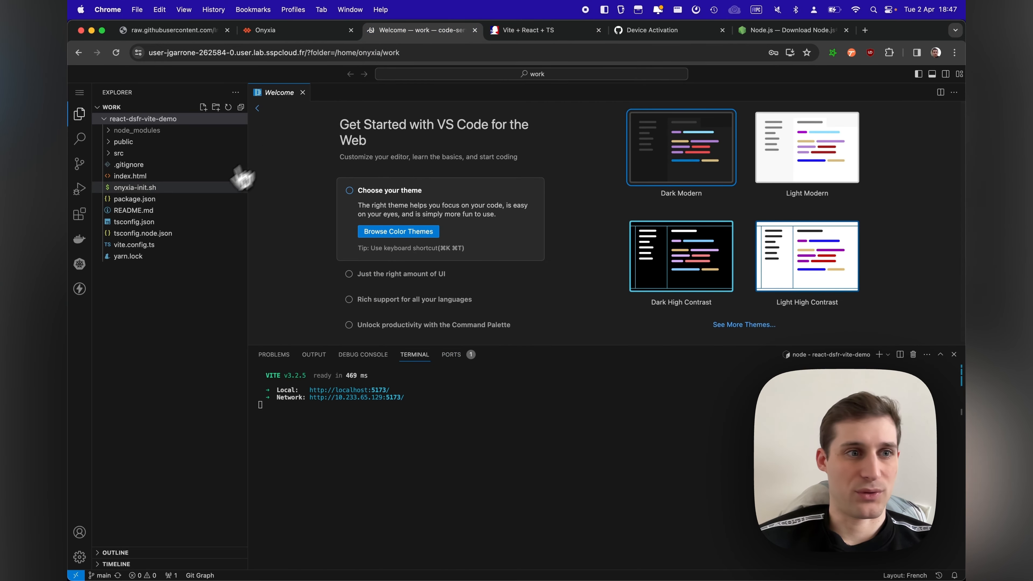
{"action": "left_click", "coordinate": [126, 153]}
{"action": "left_click", "coordinate": [133, 164]}
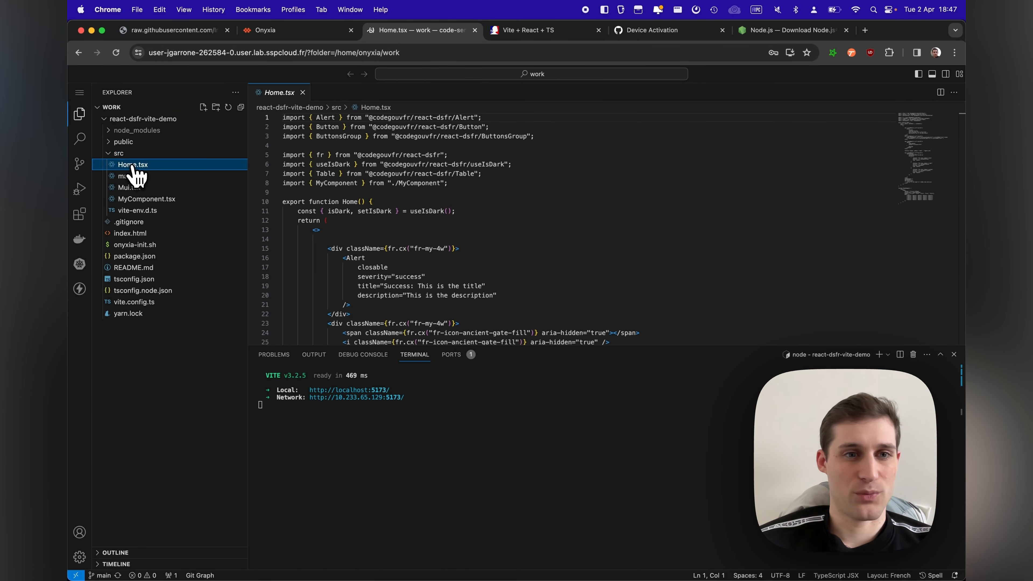
{"action": "scroll", "coordinate": [371, 230], "scroll_direction": "down", "scroll_amount": 1}
{"action": "left_click", "coordinate": [480, 265]}
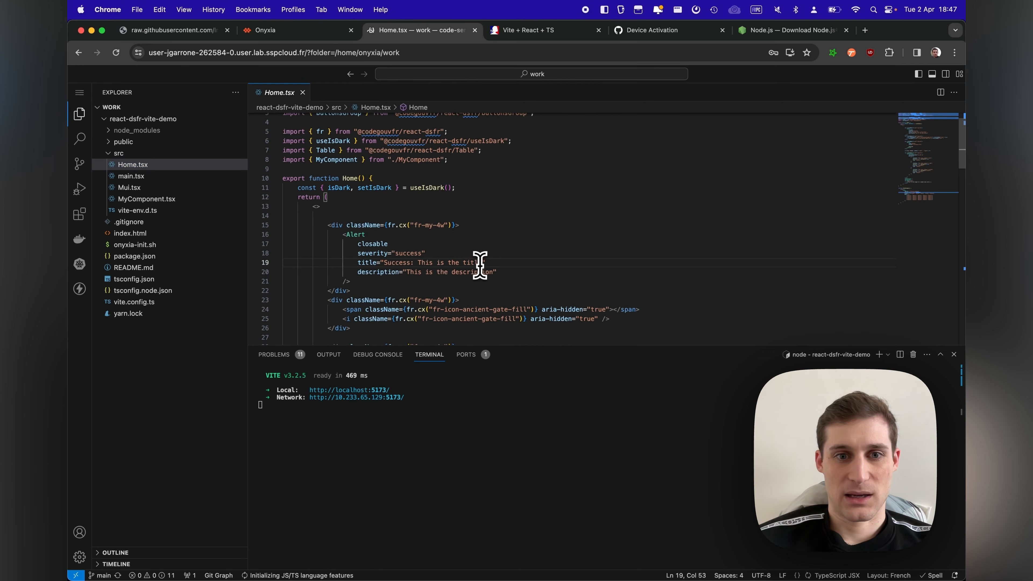
{"action": "key", "text": "BackSpace"}
{"action": "key", "text": "BackSpace"}
{"action": "key", "text": "BackSpace"}
{"action": "key", "text": "BackSpace"}
{"action": "key", "text": "BackSpace"}
{"action": "key", "text": "BackSpace"}
{"action": "key", "text": "BackSpace"}
{"action": "key", "text": "BackSpace"}
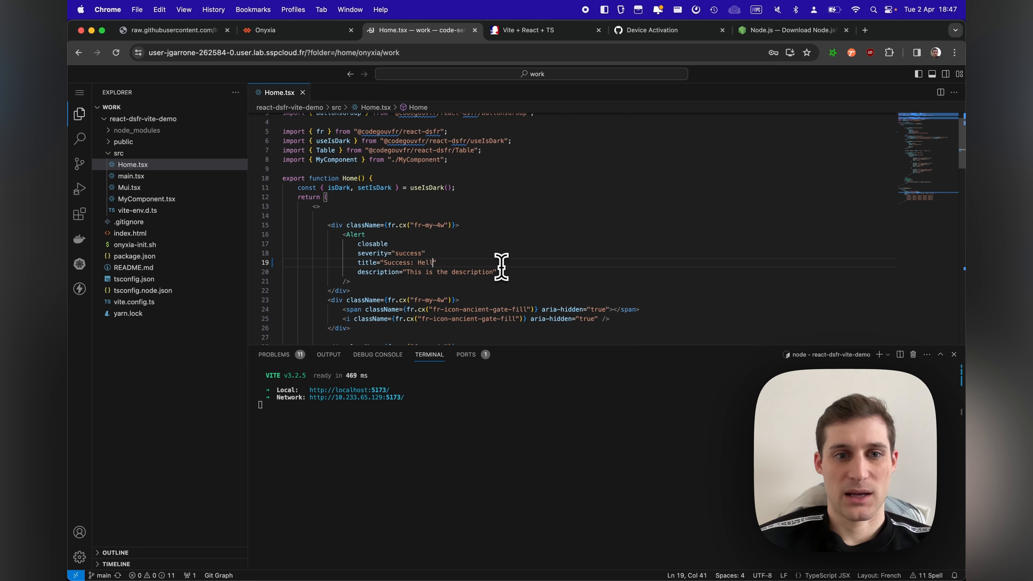
{"action": "type", "text": "Hello worl"}
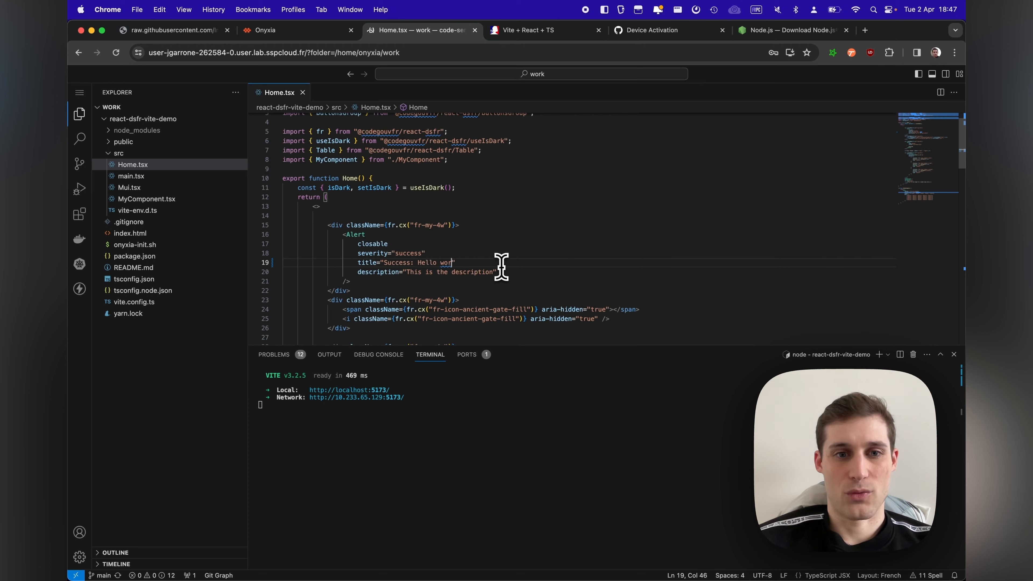
{"action": "type", "text": "ld!!!!"}
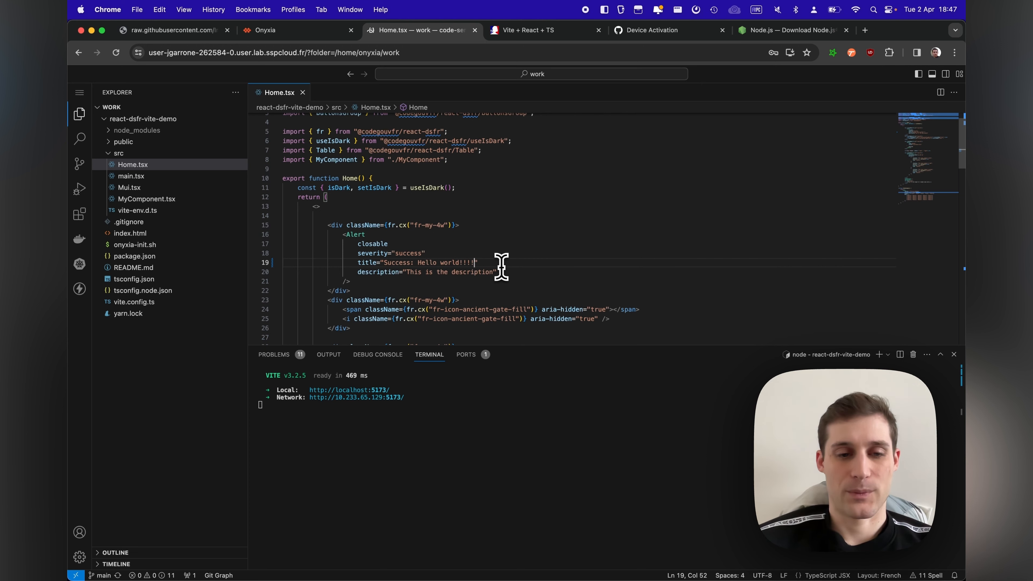
Step: Check the edited alert title on the running demo page and return to code-server
{"action": "left_click", "coordinate": [528, 32]}
{"action": "left_click_drag", "start_coordinate": [402, 208], "coordinate": [479, 217]}
{"action": "left_click", "coordinate": [393, 31]}
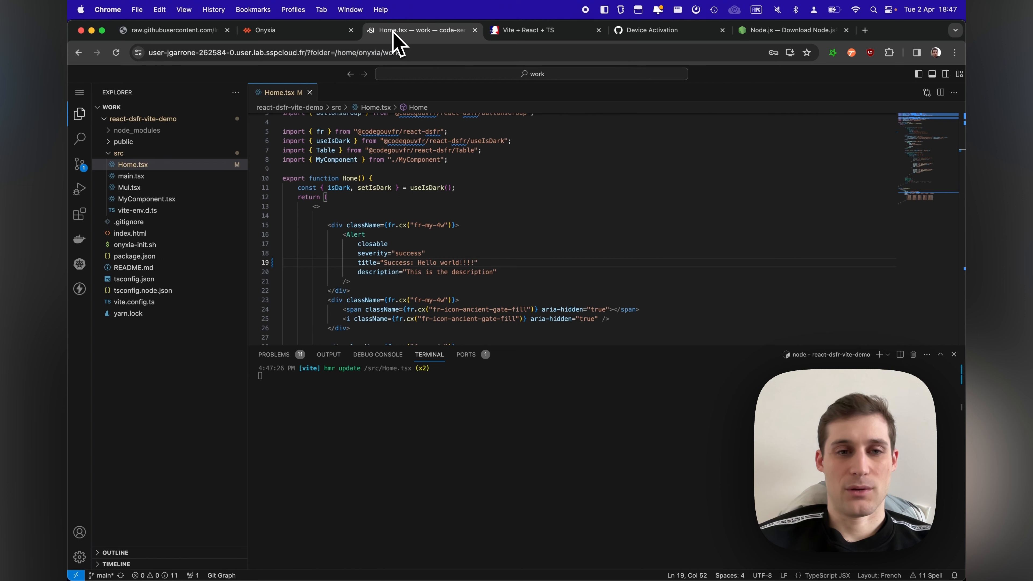
Step: Stop the Vite dev server and check the repository's changes with git status
{"action": "left_click", "coordinate": [352, 396]}
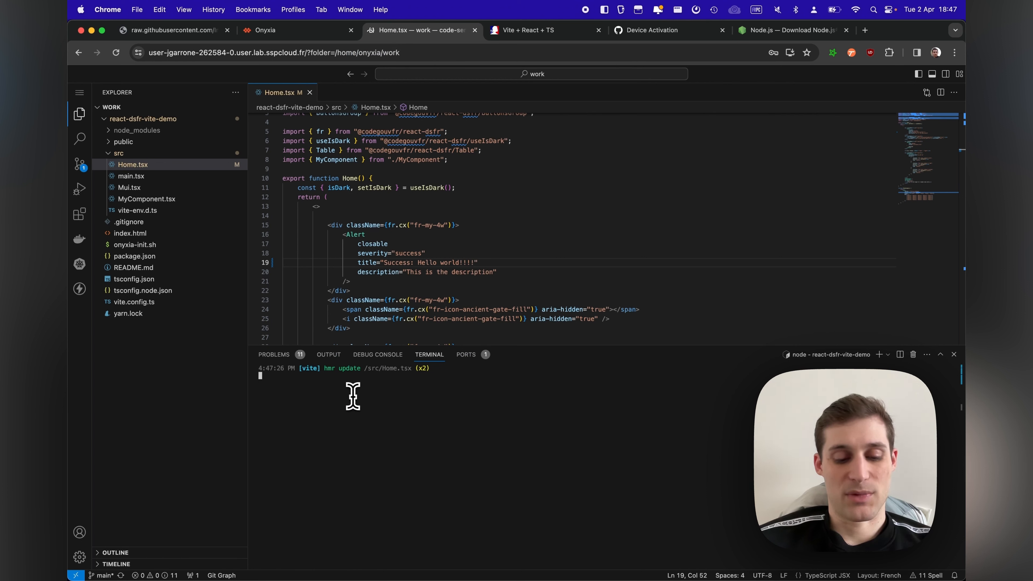
{"action": "key", "text": "ctrl+c"}
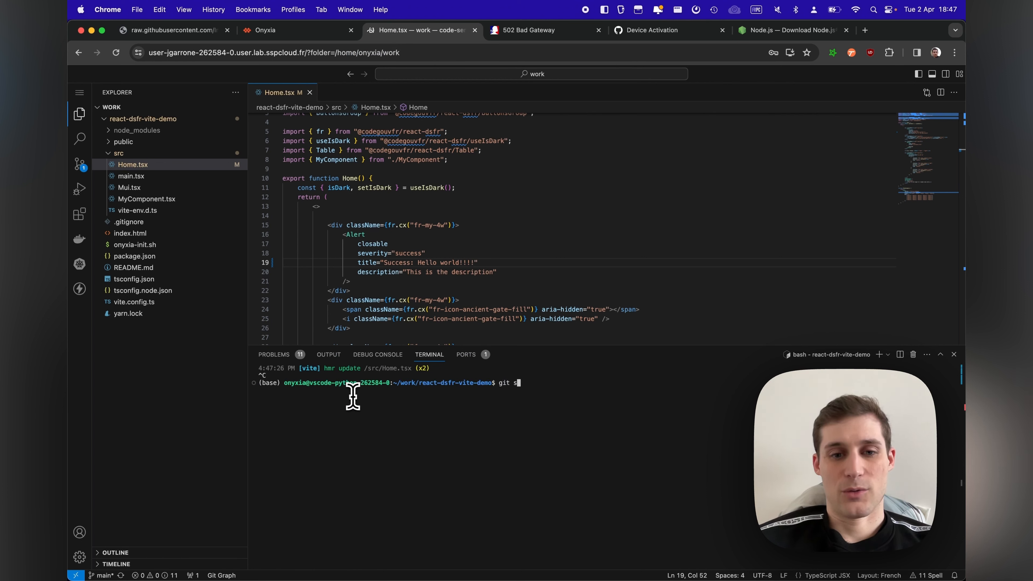
{"action": "type", "text": "git status"}
{"action": "key", "text": "Return"}
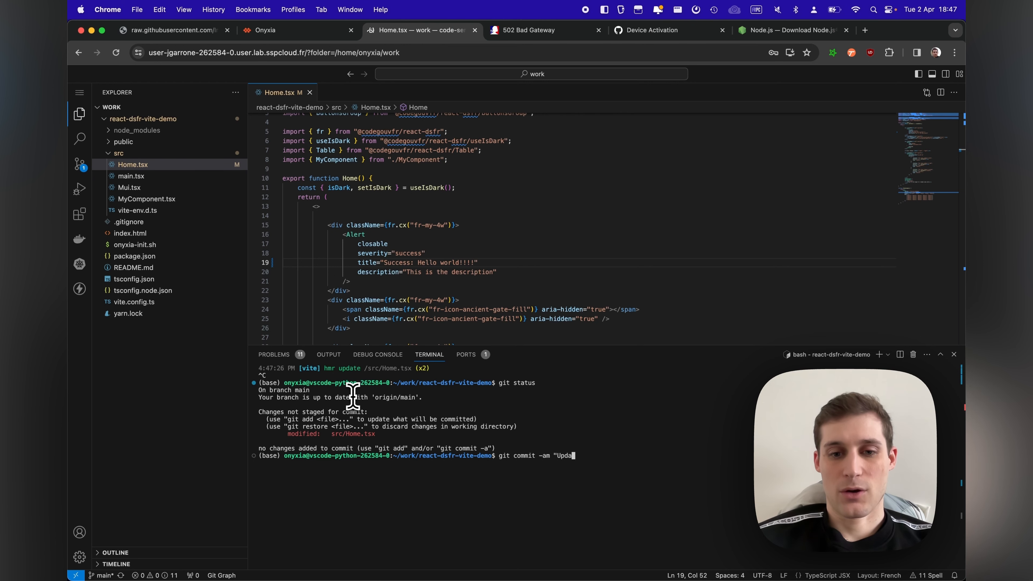
Step: Commit all tracked changes with the message "Update" and run git push
{"action": "type", "text": "push"}
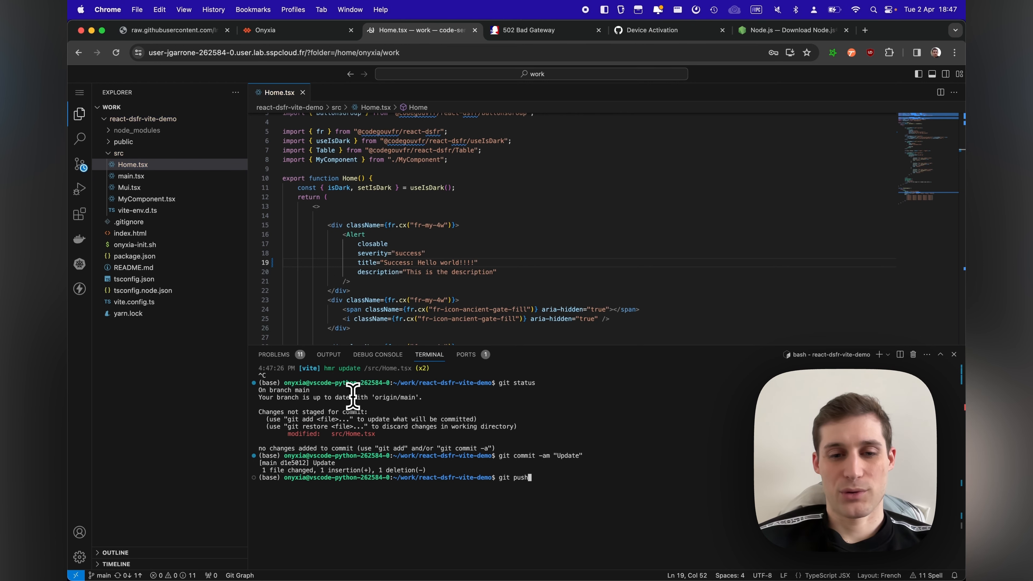
{"action": "key", "text": "Return"}
Step: Allow code-server's GitHub extension to sign in and open the external device activation page at github.com/login/device
{"action": "left_click", "coordinate": [625, 350]}
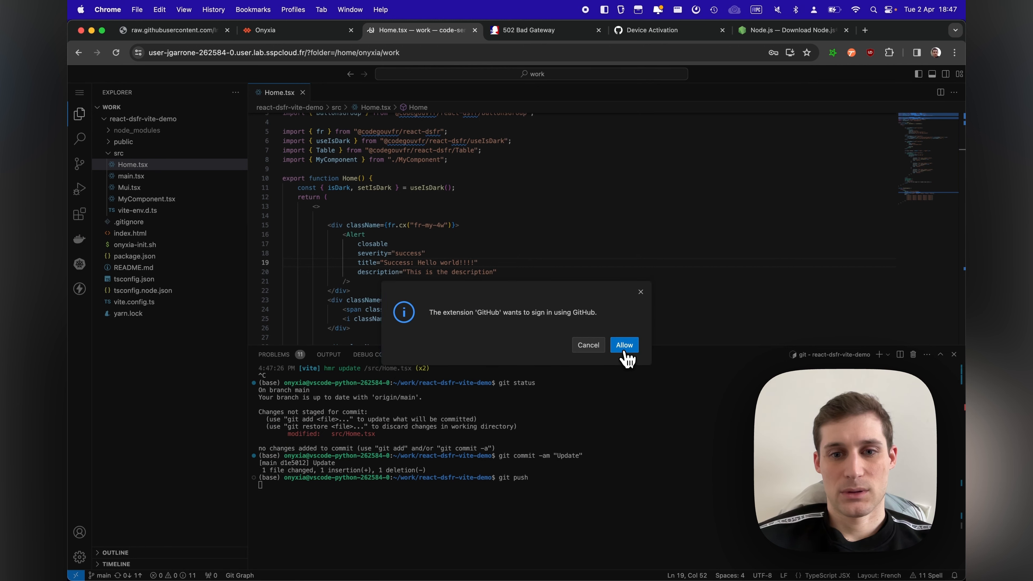
{"action": "left_click", "coordinate": [603, 371]}
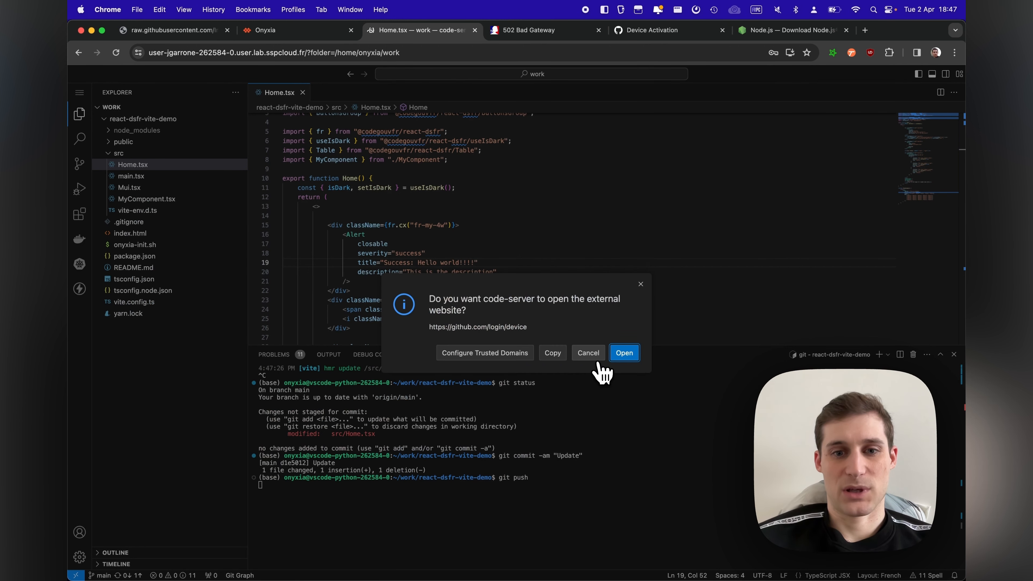
{"action": "left_click", "coordinate": [611, 360]}
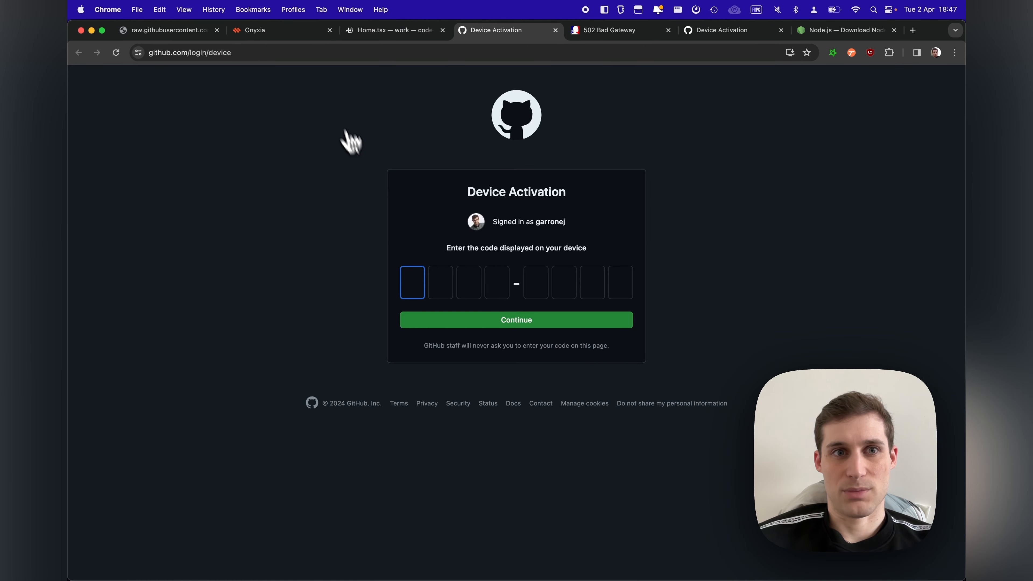
Step: Enter the device verification code on GitHub, authorize GitHub for VS Code, and return to code-server for the push
{"action": "left_click", "coordinate": [390, 31]}
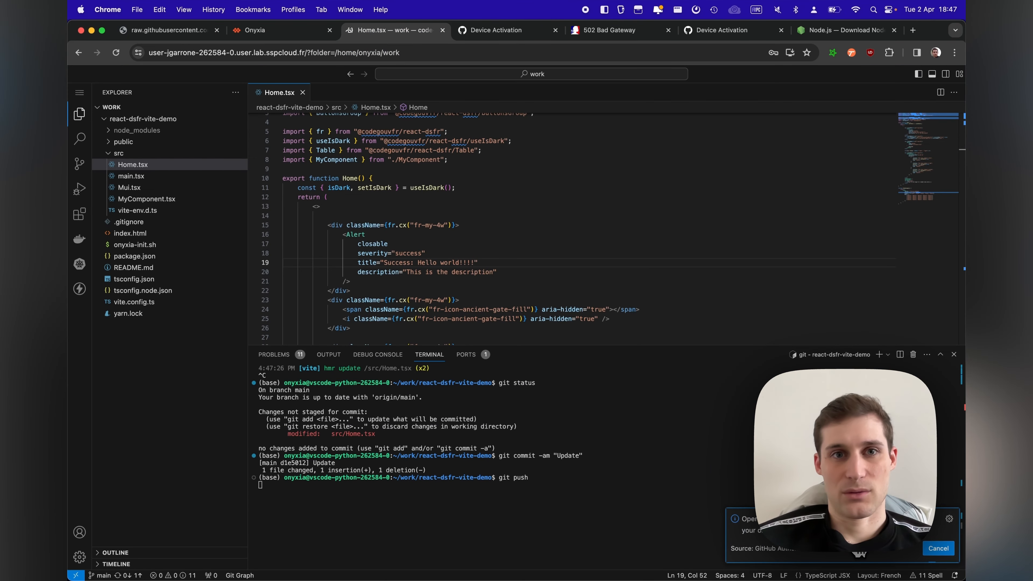
{"action": "left_click", "coordinate": [511, 33]}
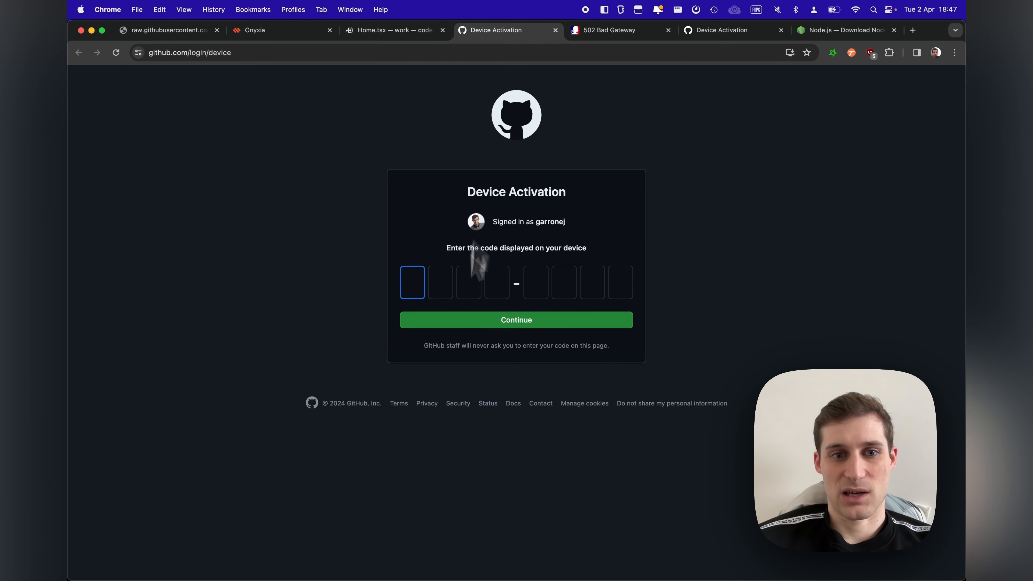
{"action": "key", "text": "super+v"}
{"action": "key", "text": "Return"}
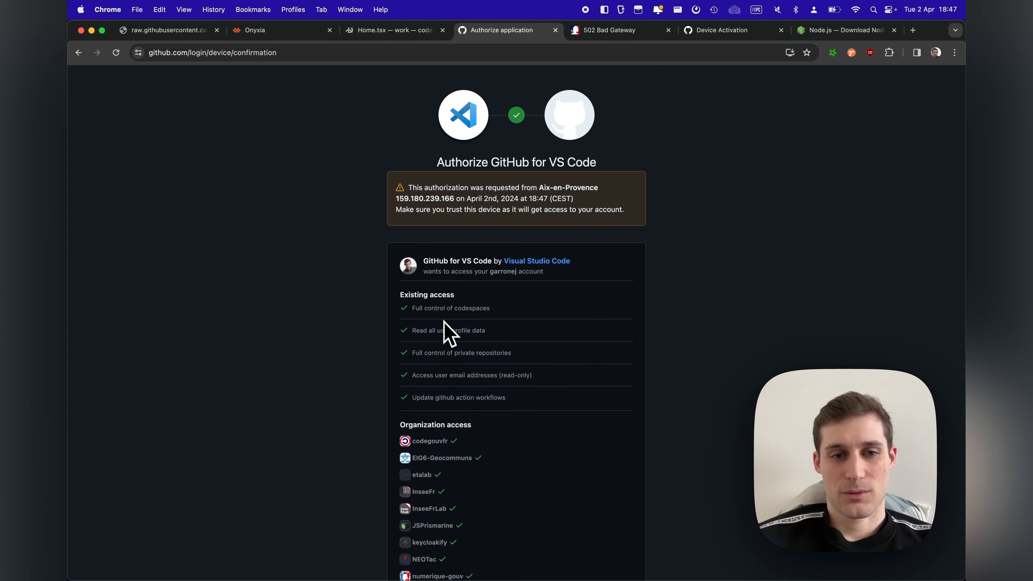
{"action": "scroll", "coordinate": [447, 334], "scroll_direction": "down", "scroll_amount": 6}
{"action": "left_click", "coordinate": [569, 406]}
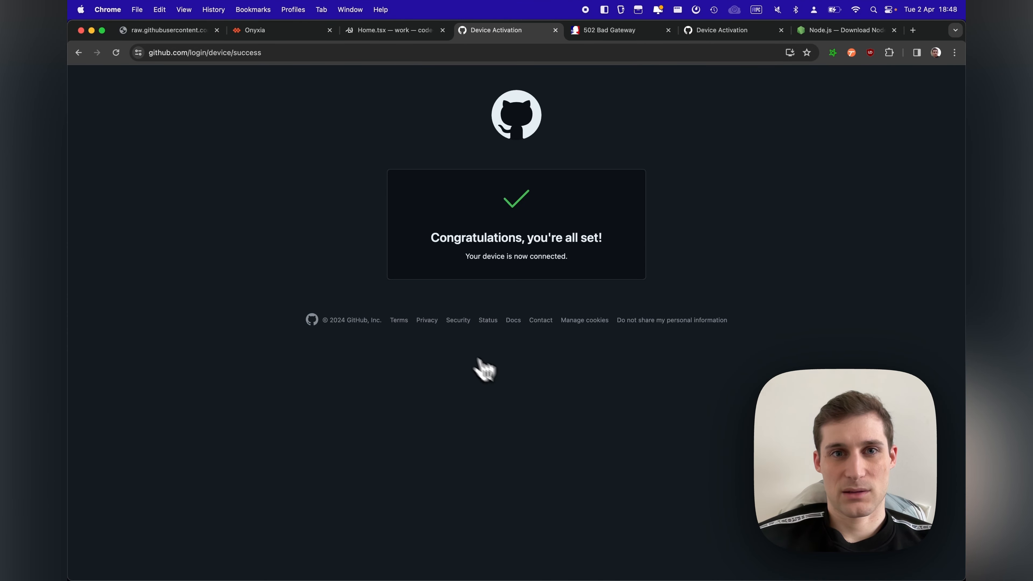
{"action": "left_click", "coordinate": [385, 28]}
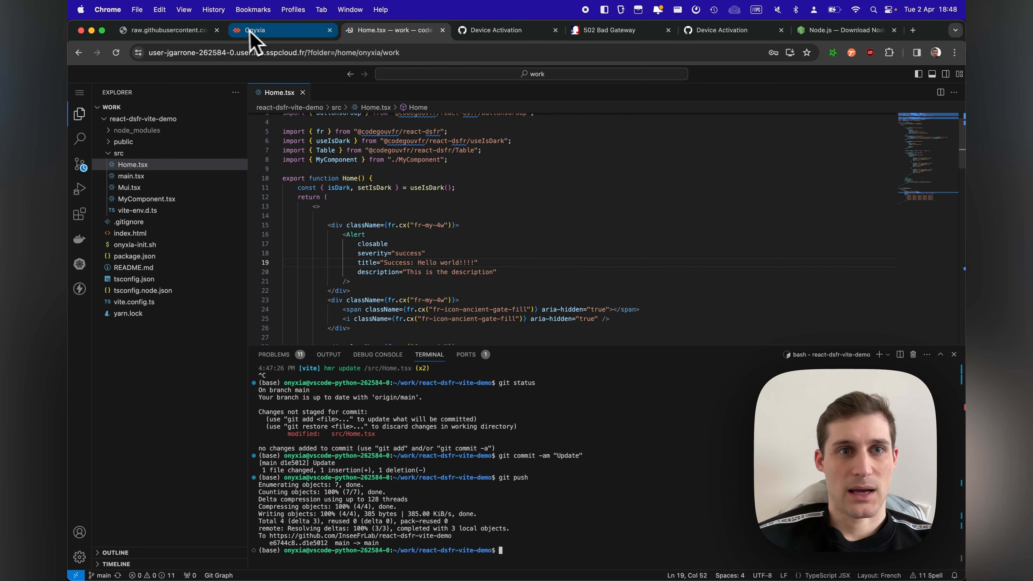
Step: Close the code-server page and delete the running Dsfr-demo Vscode-python service in Onyxia's My Services
{"action": "left_click", "coordinate": [262, 34]}
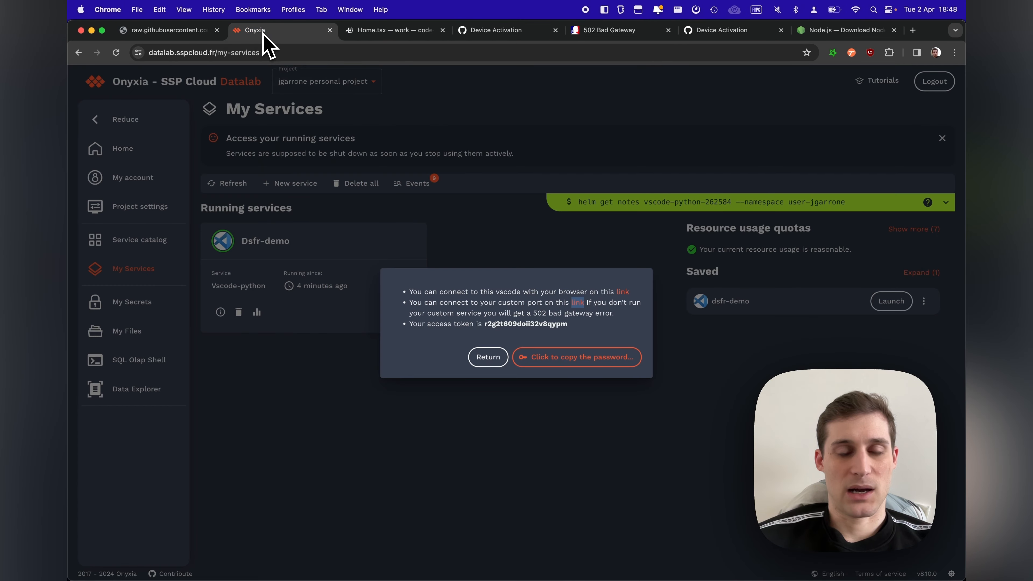
{"action": "left_click", "coordinate": [483, 357]}
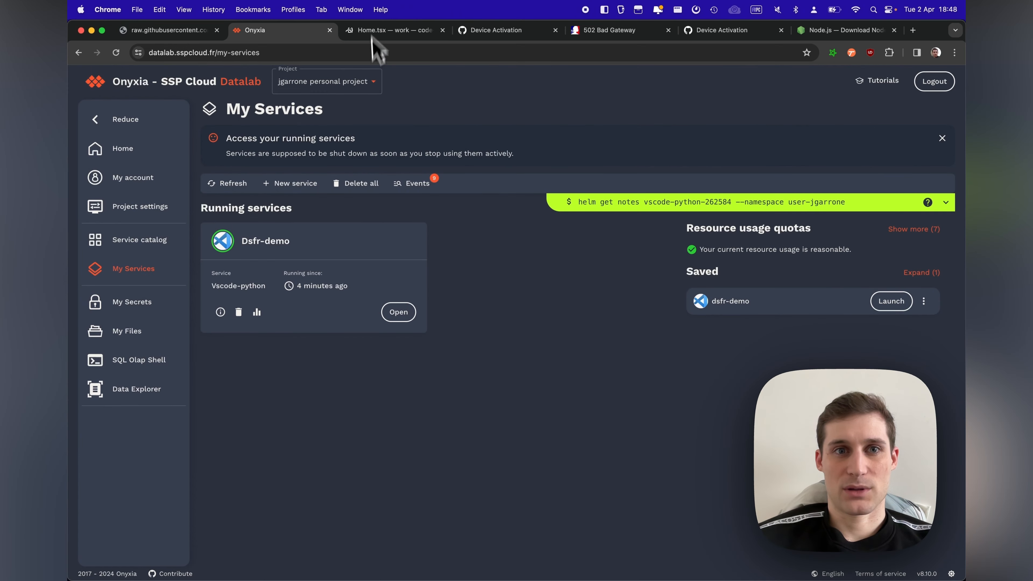
{"action": "left_click", "coordinate": [443, 30]}
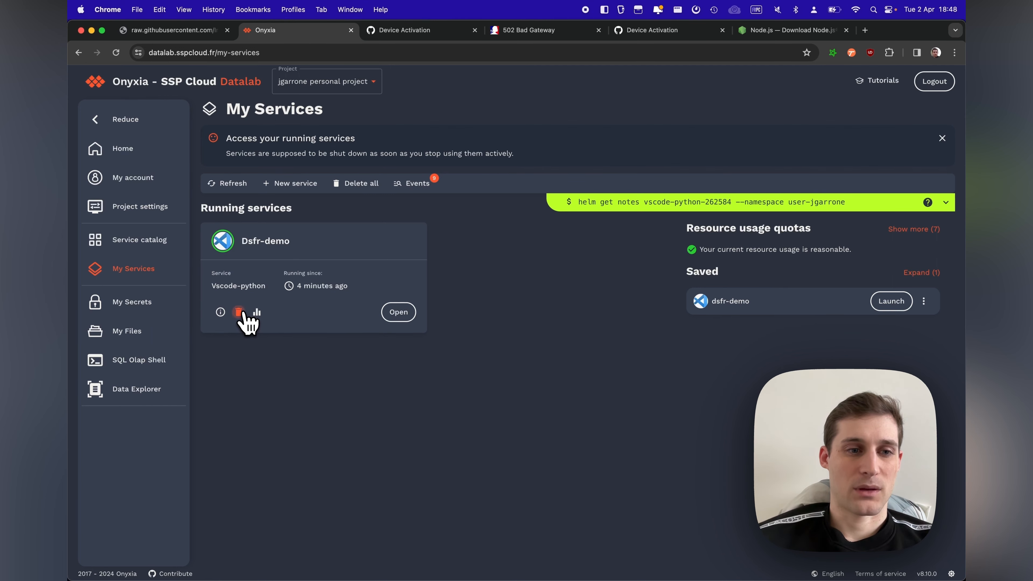
{"action": "left_click", "coordinate": [240, 312]}
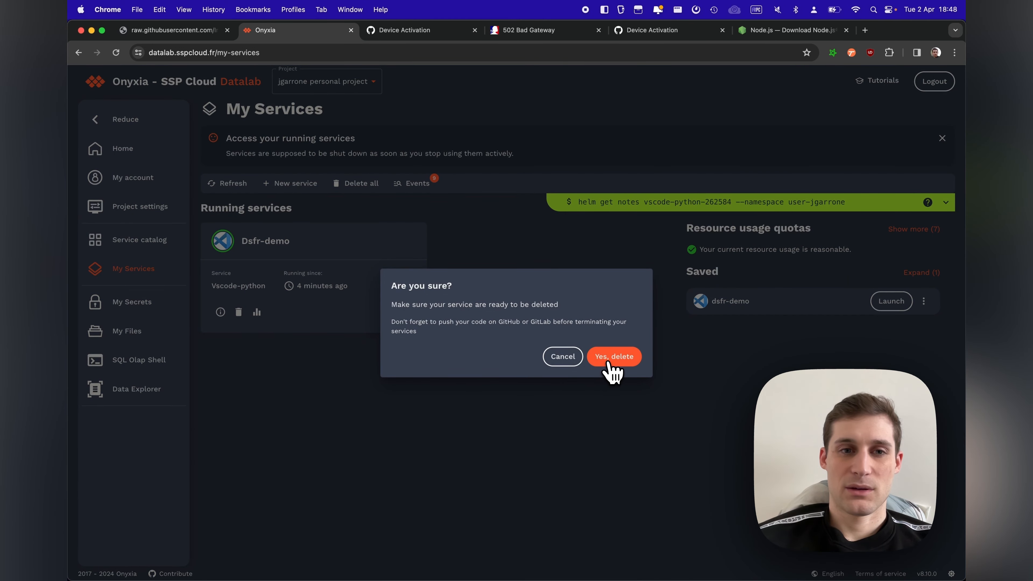
{"action": "left_click", "coordinate": [610, 358]}
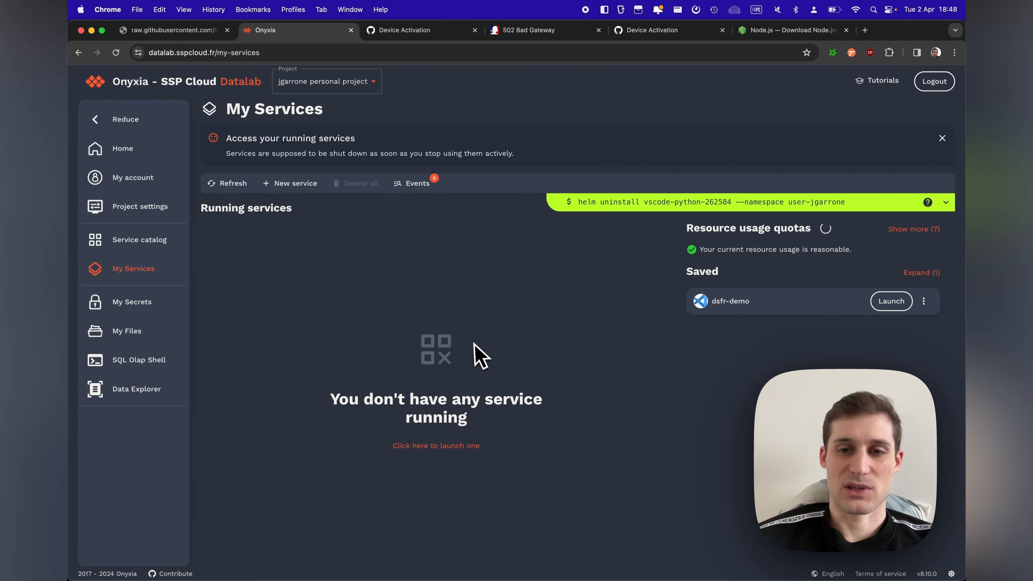